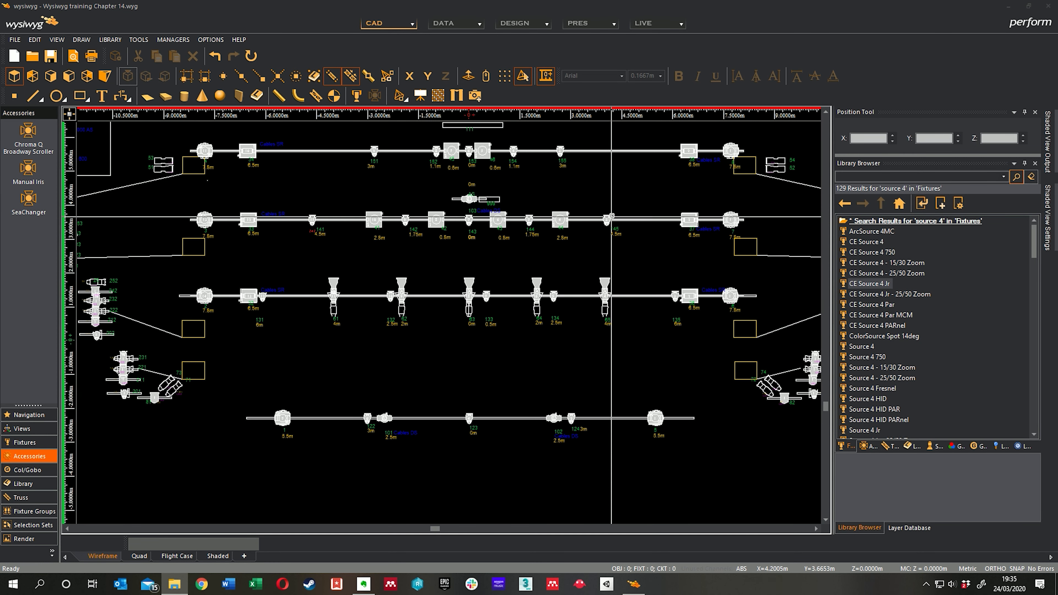
Step: Open the Quick Fixture Tool options to examine the available control data fields, and close them without applying anything
middle_drag(619, 201, 644, 181)
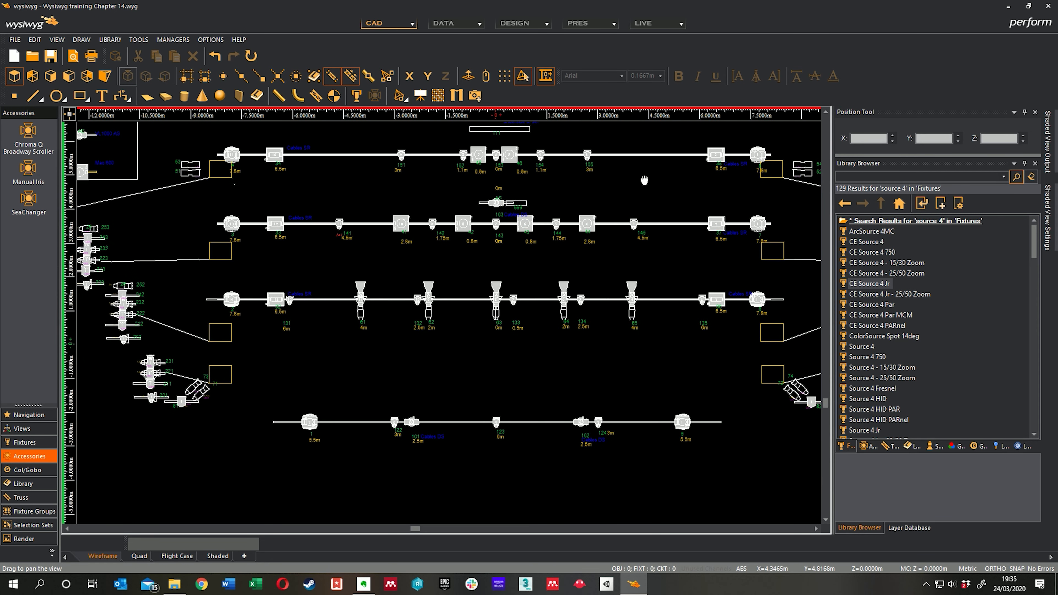
middle_drag(515, 280, 510, 255)
middle_drag(364, 348, 401, 311)
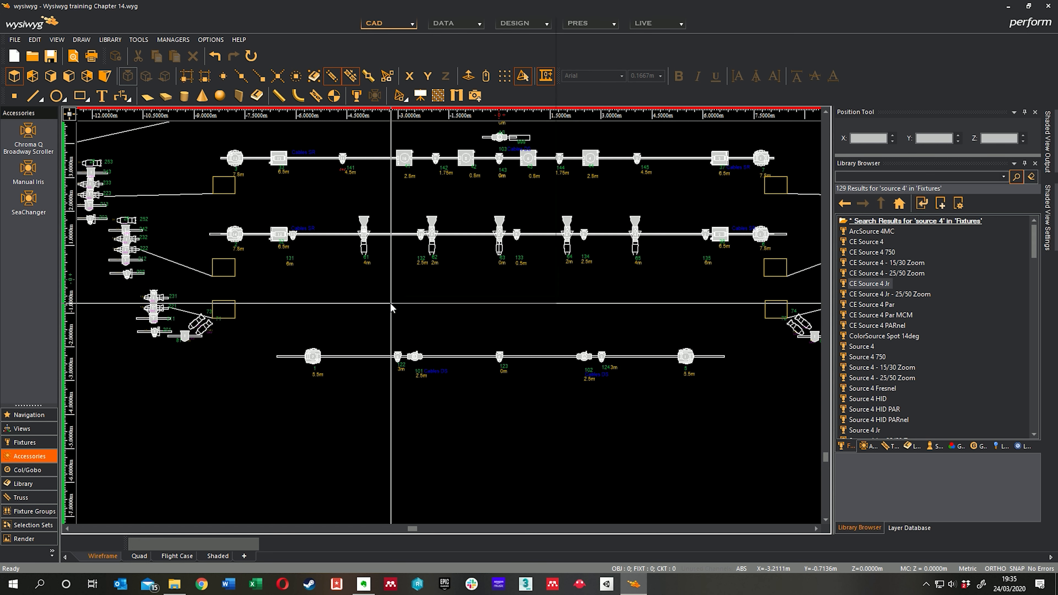
right_click(391, 303)
mouse_move(437, 250)
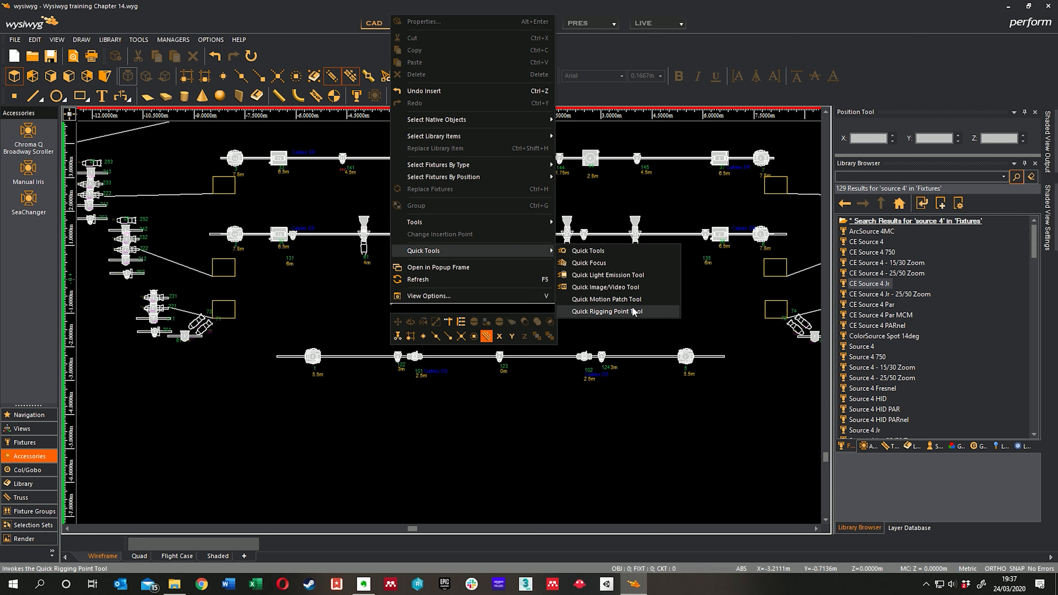
click(608, 250)
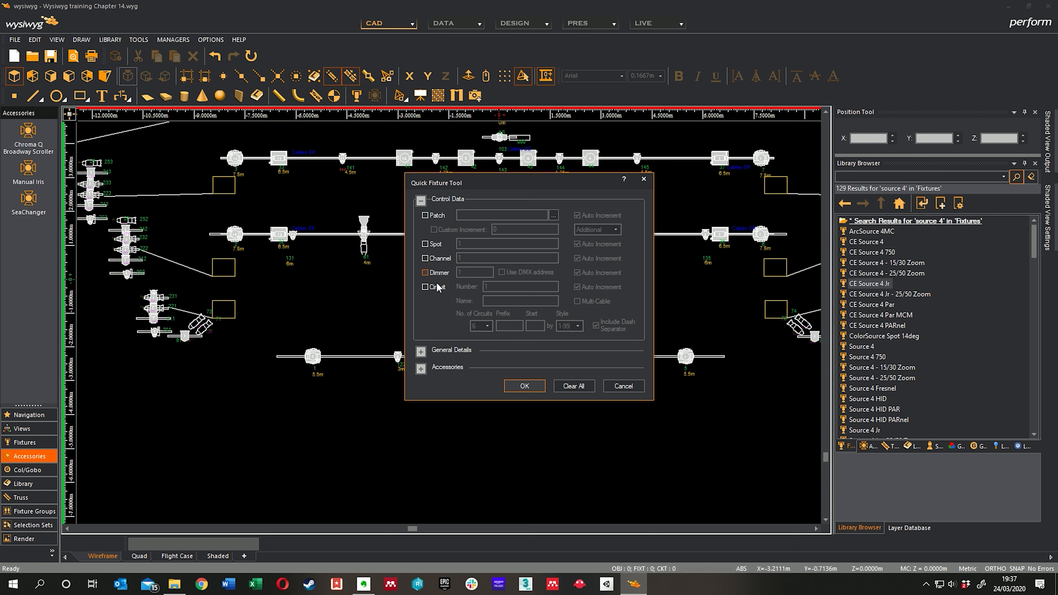
click(624, 385)
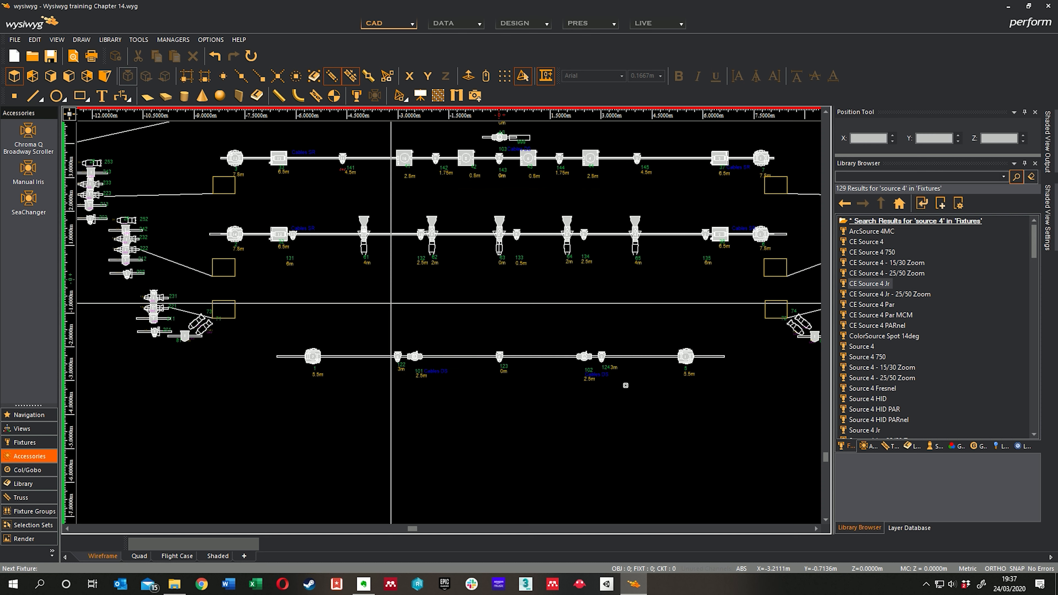
Step: Examine the control and patch properties of the VL1000 TS labelled 102 on the Advance Truss, then cancel
click(585, 356)
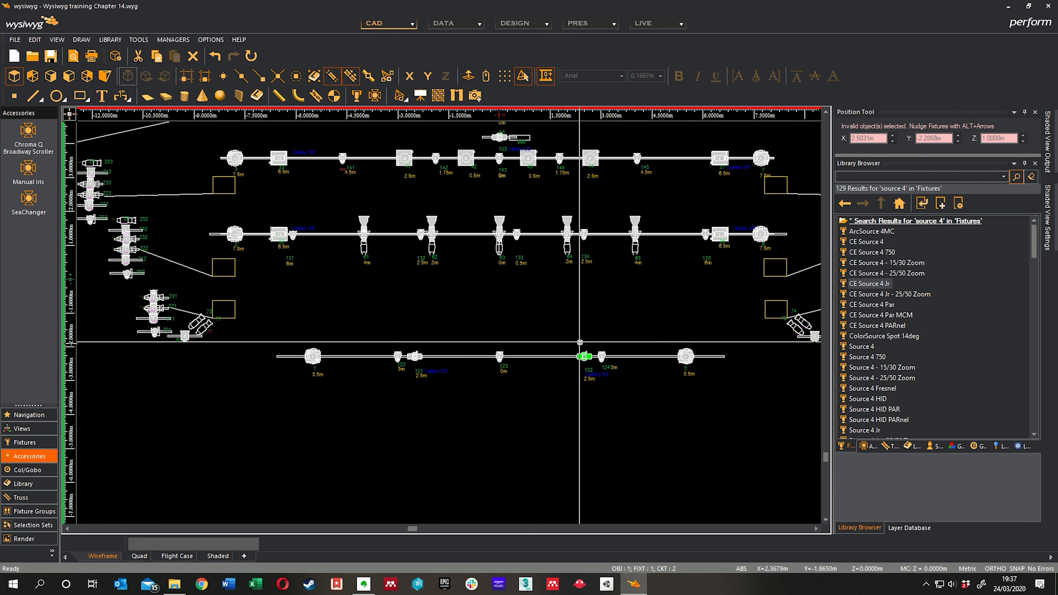
right_click(578, 317)
click(629, 12)
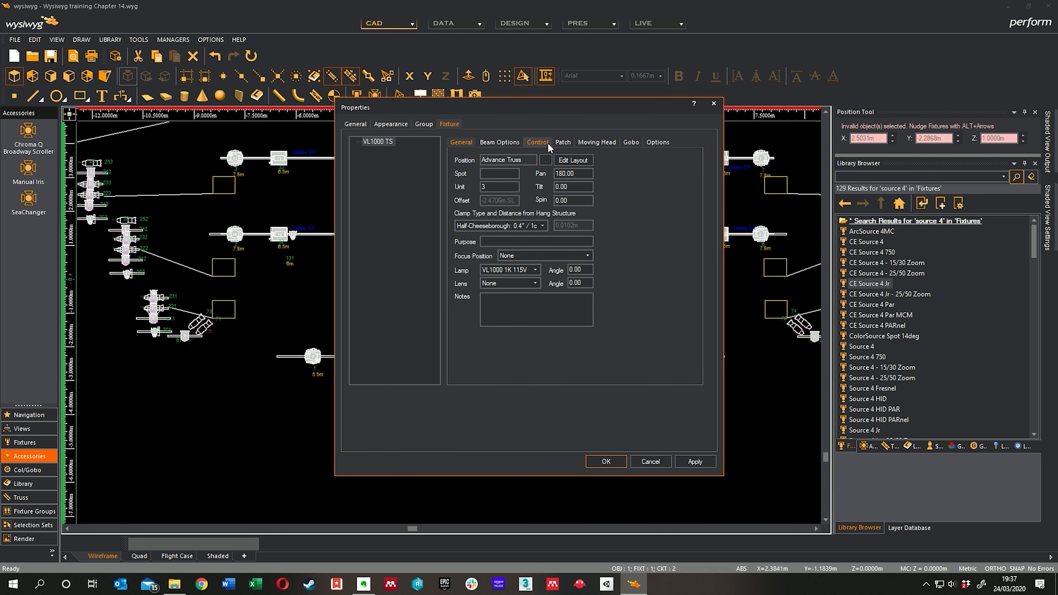
click(538, 143)
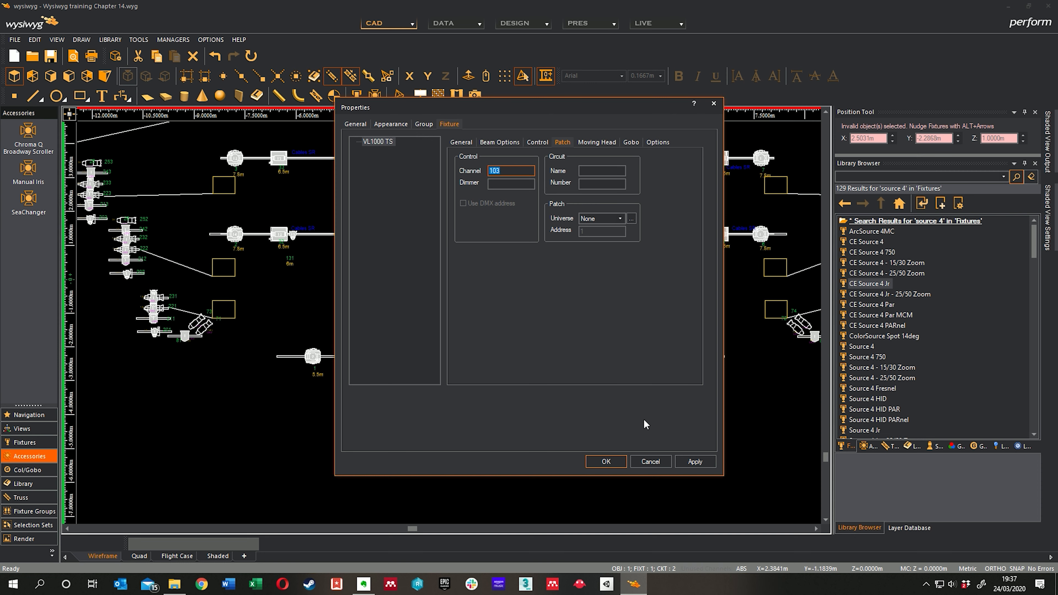
click(651, 461)
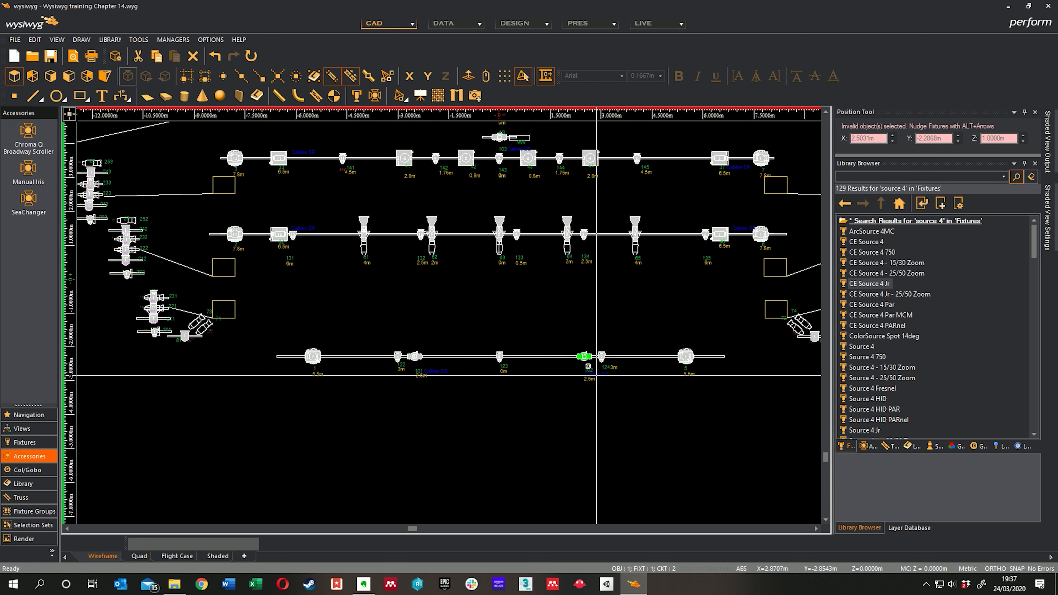
Step: Configure the Quick Fixture Tool to assign only channel numbers, starting at 1 with auto increment
right_click(547, 303)
mouse_move(608, 334)
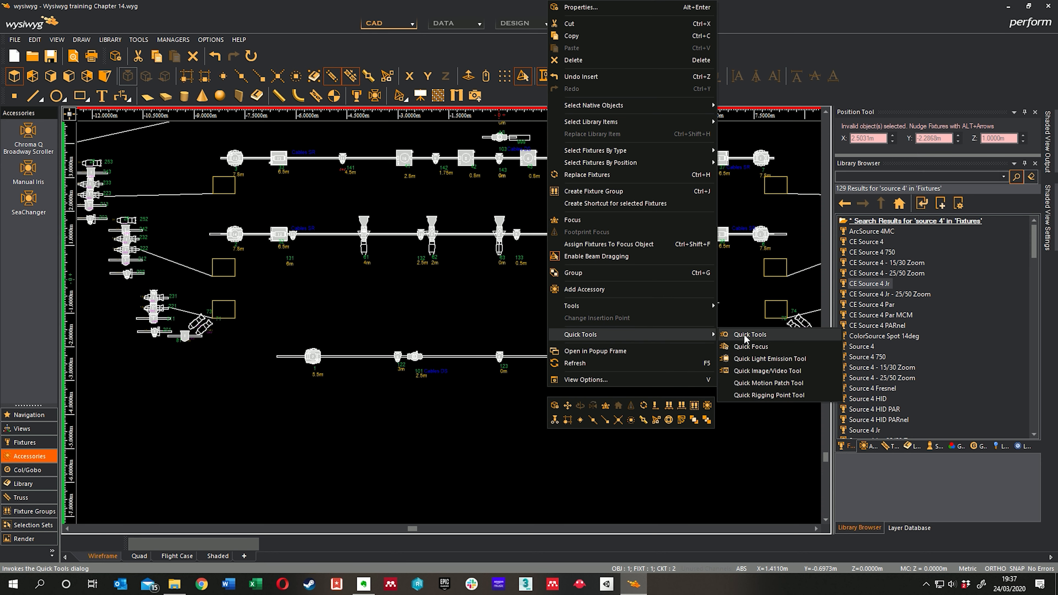
click(745, 336)
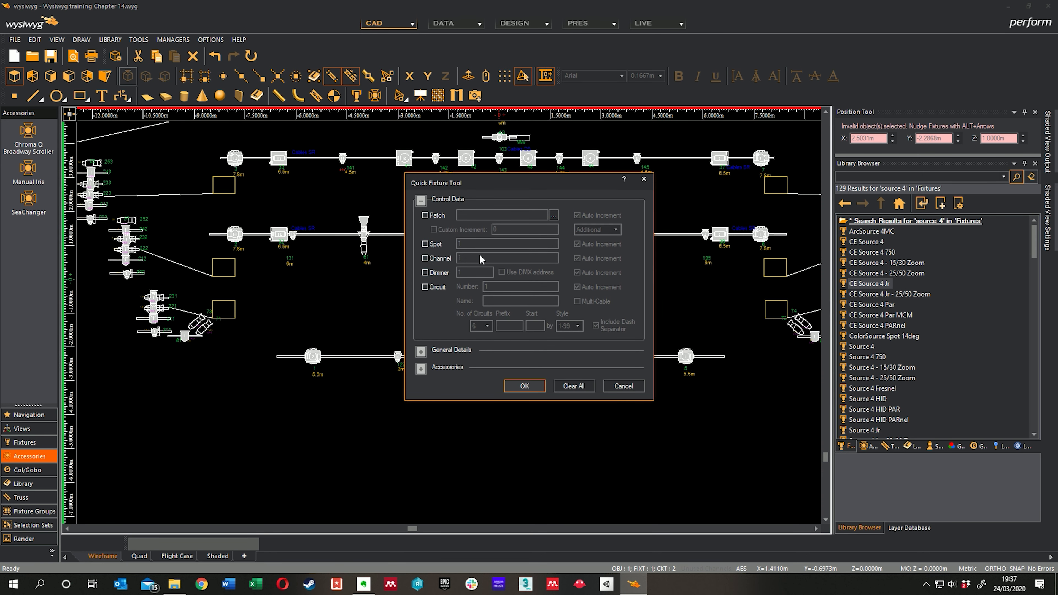
click(426, 215)
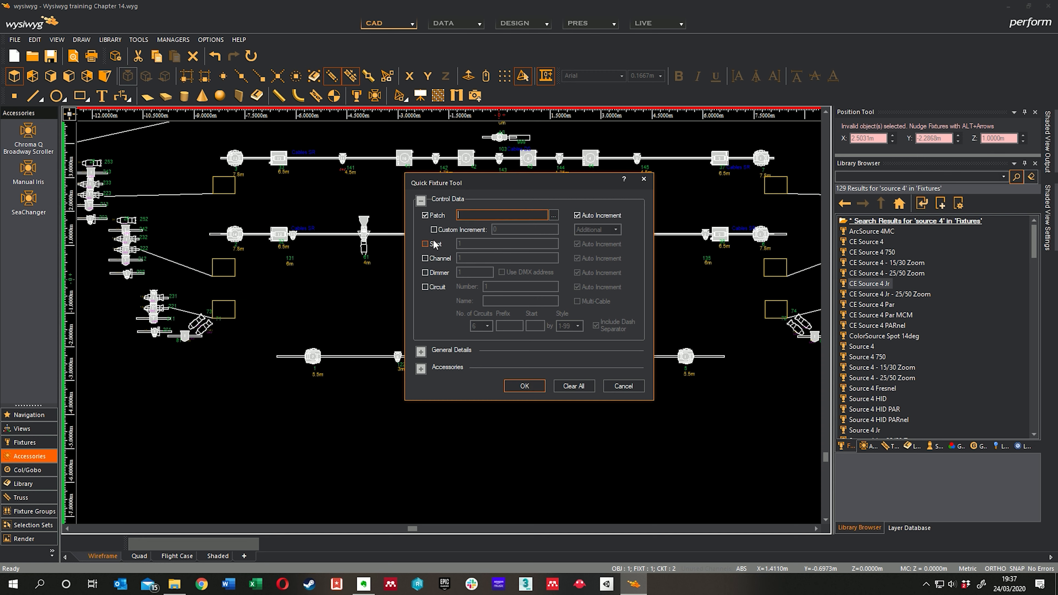
click(429, 245)
click(428, 259)
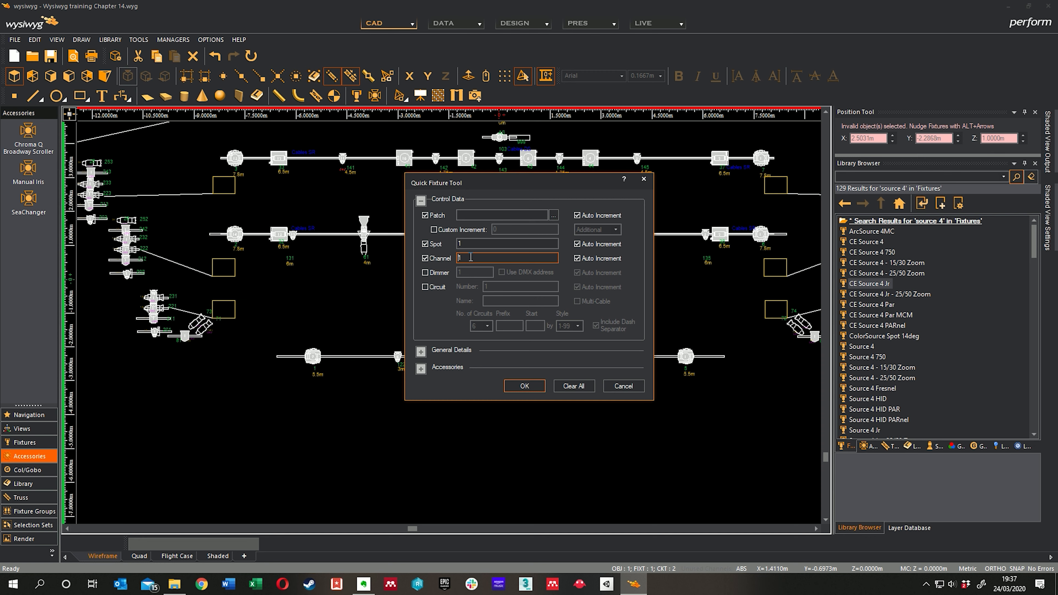
click(579, 243)
click(578, 243)
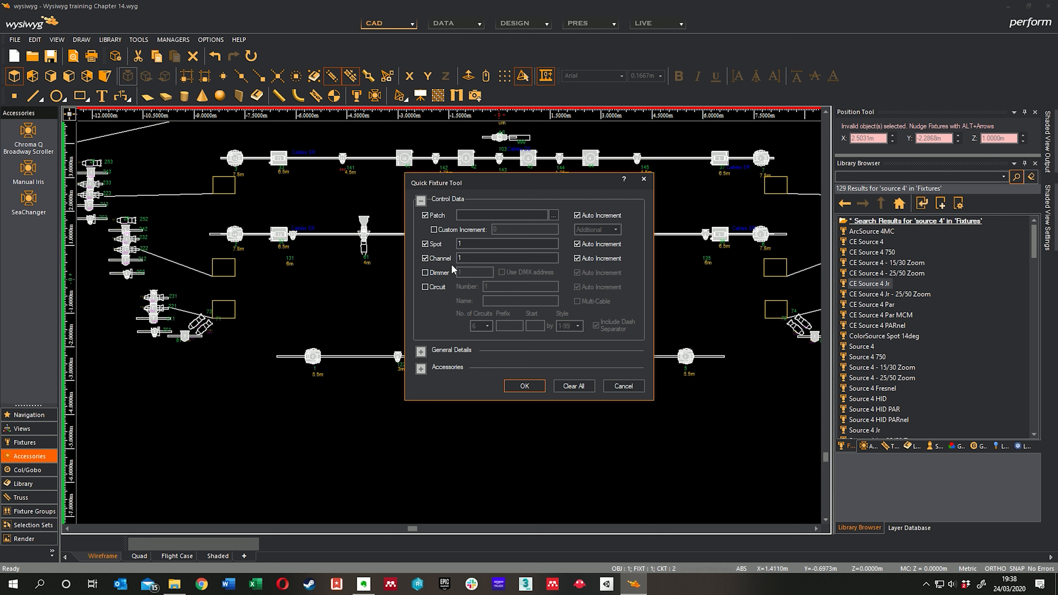
click(426, 216)
click(432, 247)
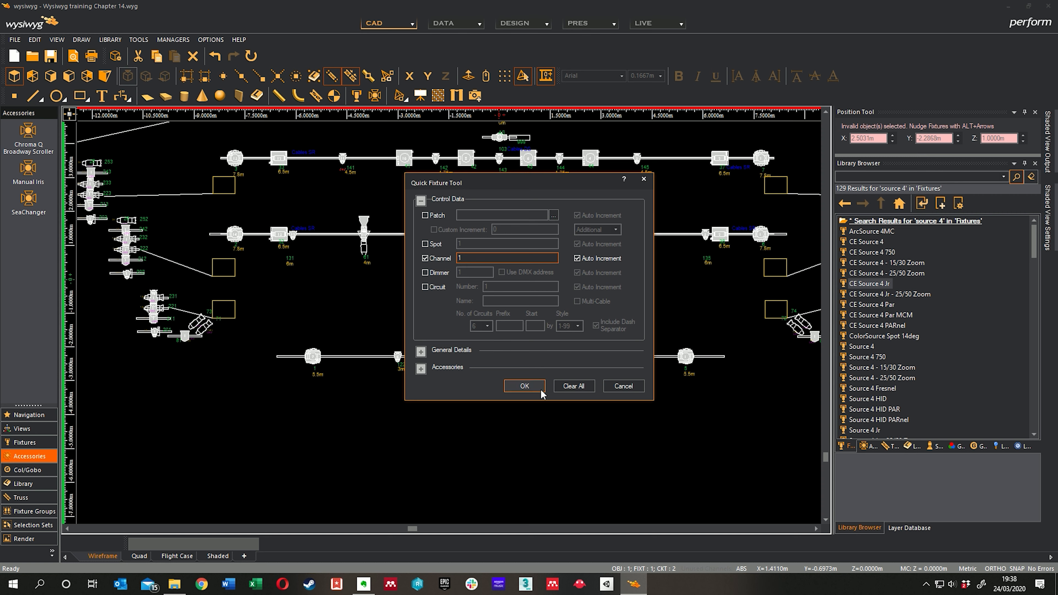
click(526, 386)
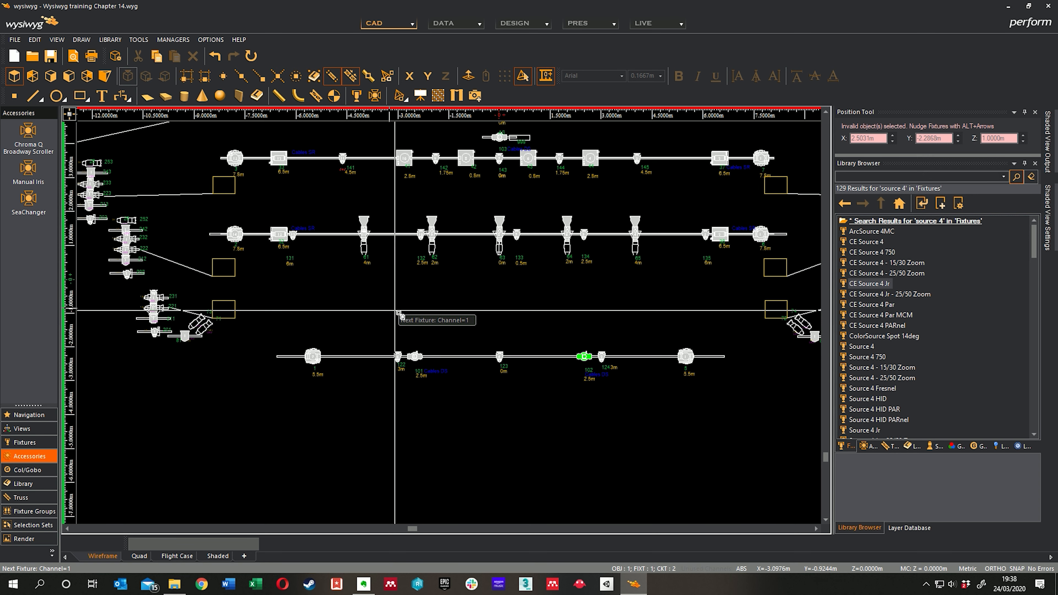
Step: Assign channel 1 to the stage-right moving light at 5.5m on the downstage truss
scroll(400, 311, up, 5)
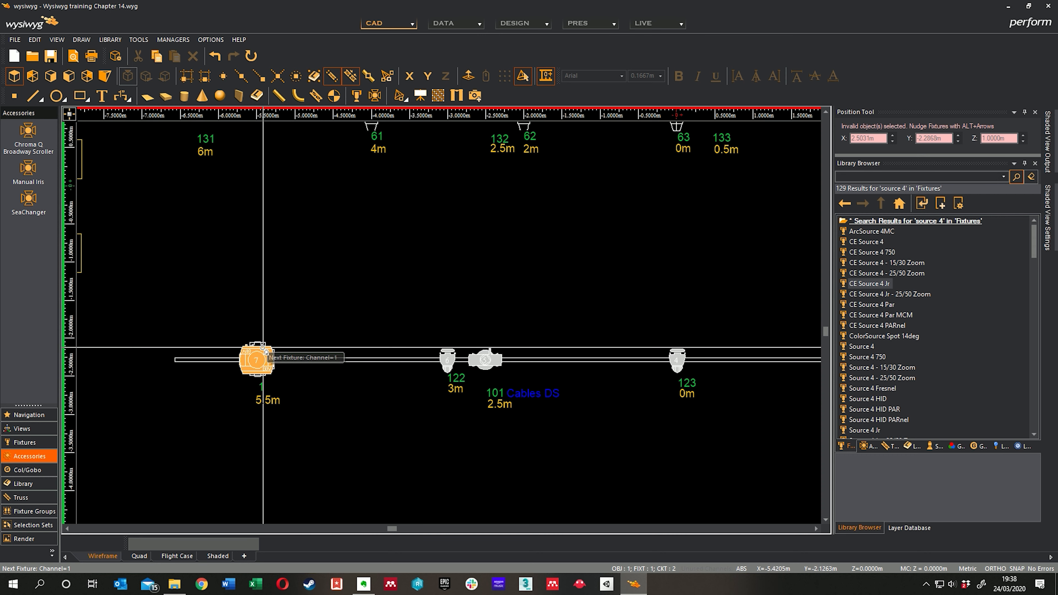
click(257, 354)
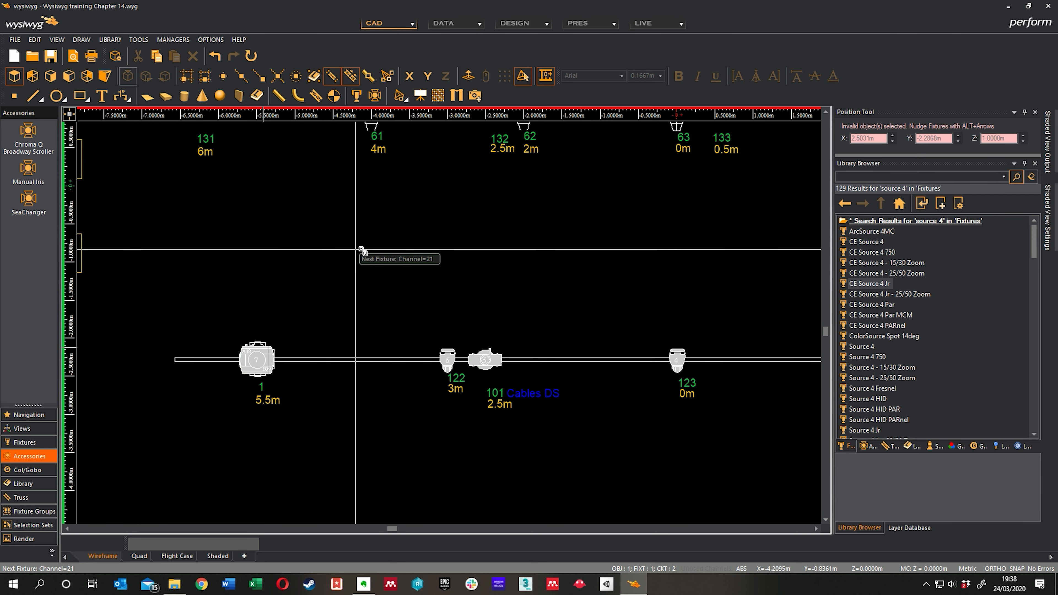
middle_drag(381, 239, 217, 239)
scroll(332, 241, down, 1)
middle_drag(439, 239, 316, 242)
middle_drag(303, 242, 358, 293)
scroll(302, 217, up, 2)
middle_drag(304, 208, 364, 251)
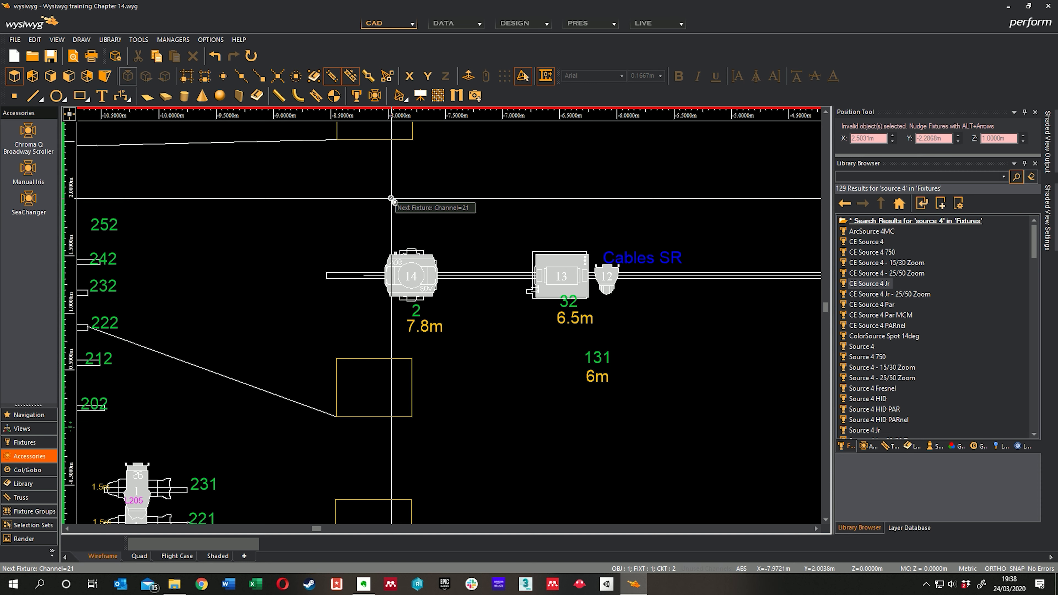
scroll(391, 199, down, 5)
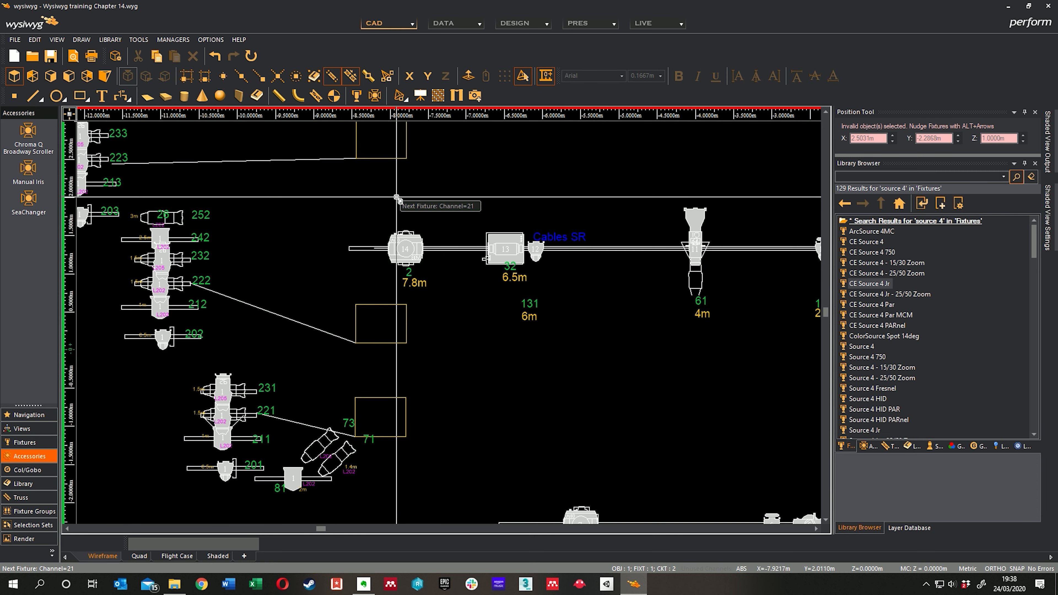
Step: Change the active Quick Tools options to assign spot numbers from 1 with auto increment, leaving channel assignment disabled
middle_drag(523, 349, 433, 297)
right_click(432, 295)
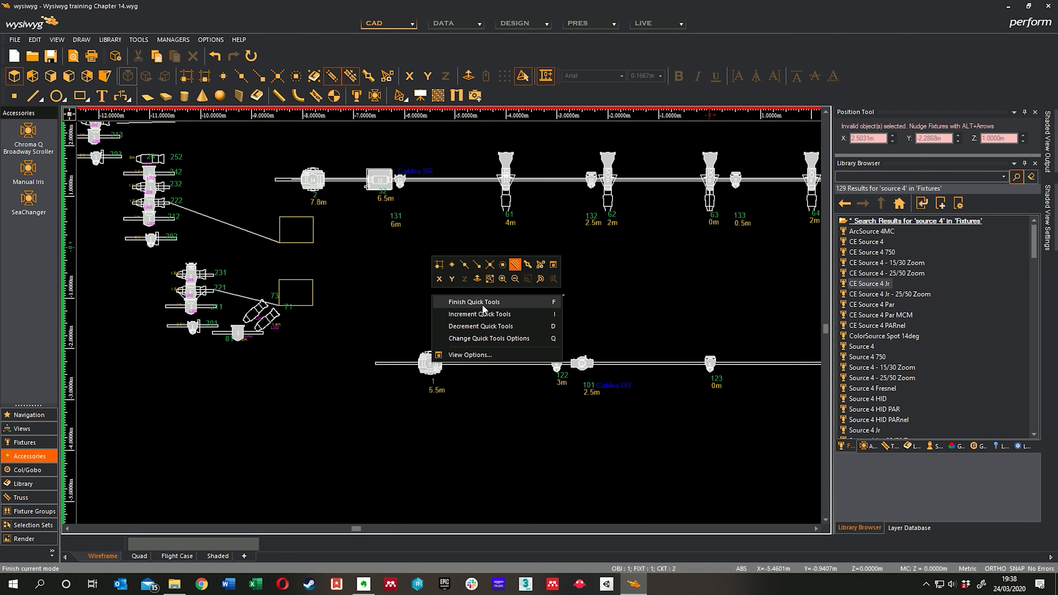
click(479, 339)
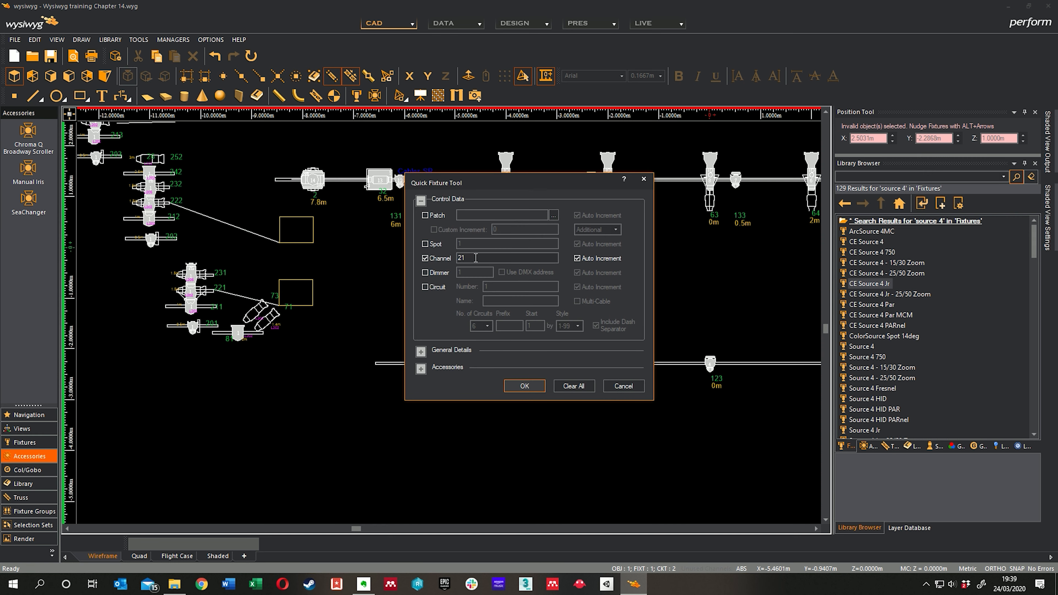
click(448, 258)
click(434, 245)
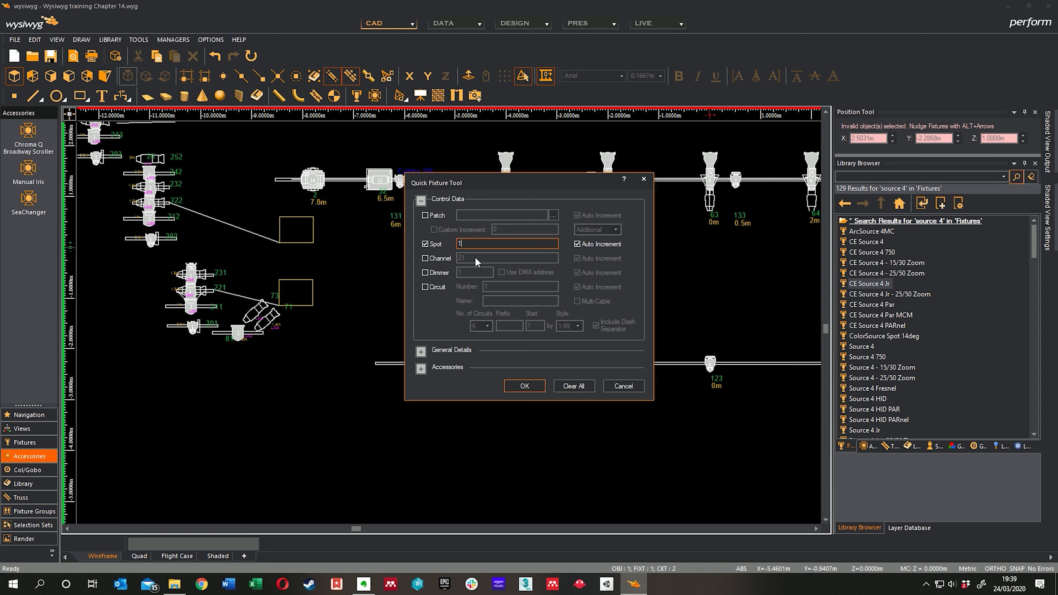
click(444, 259)
click(577, 260)
click(579, 260)
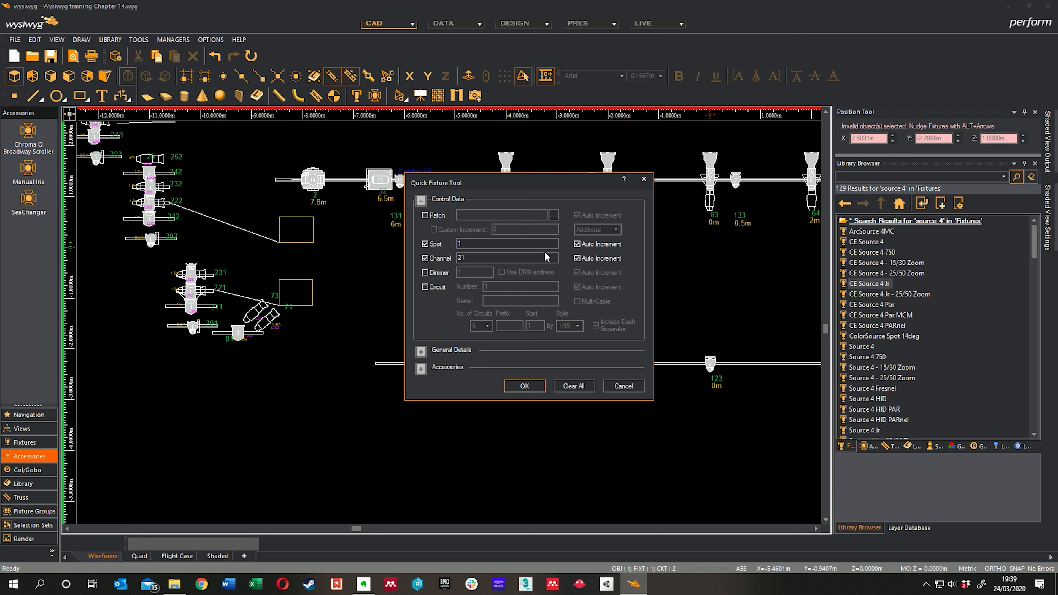
click(430, 259)
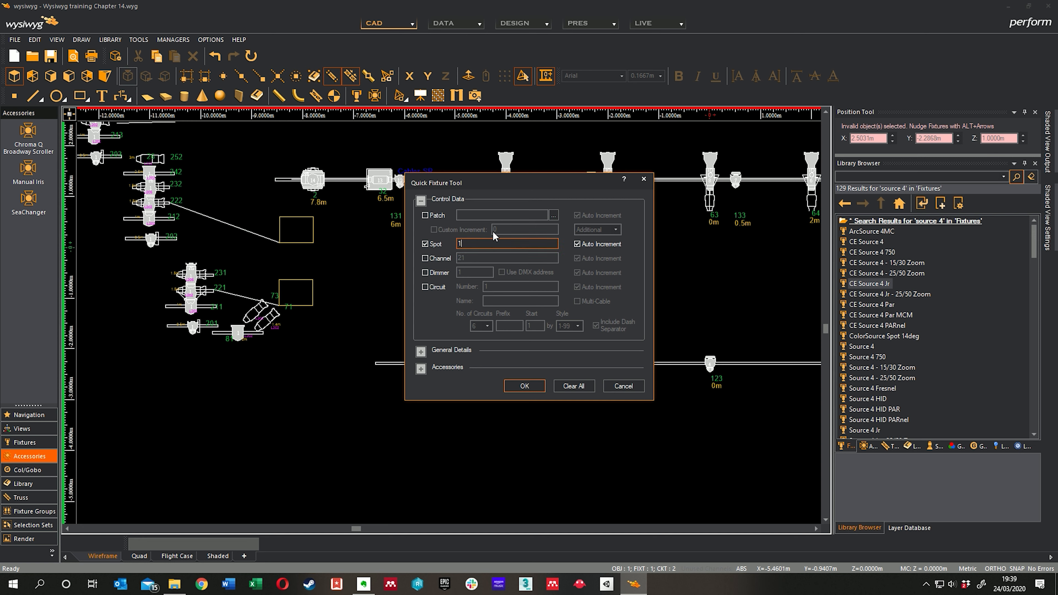
Step: Enable patching in the Quick Fixture Tool with existing universe DMX A, offset 1 and auto increment
click(425, 216)
click(554, 215)
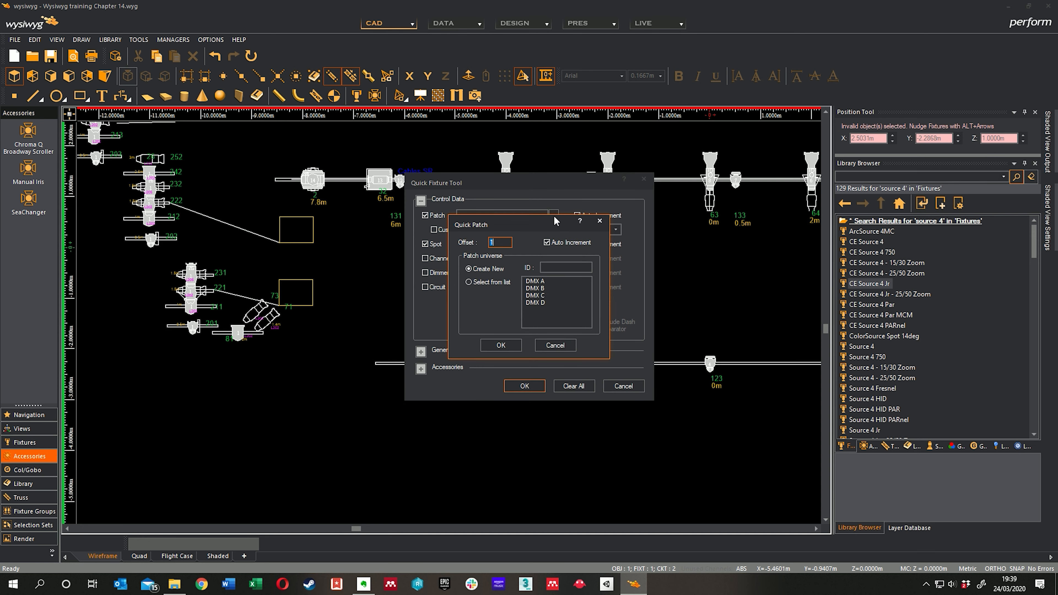
click(600, 220)
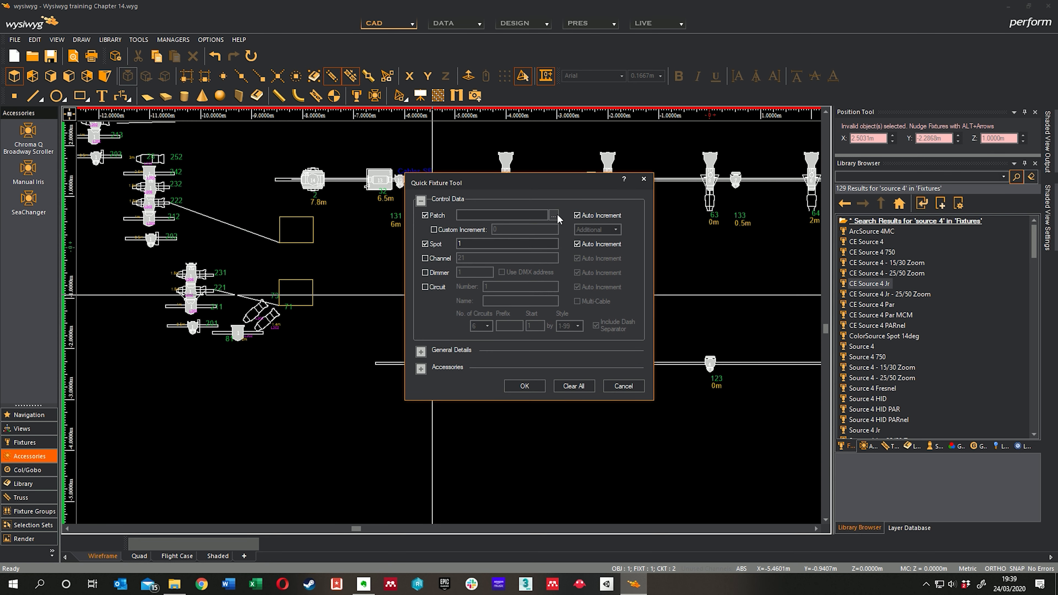
click(557, 215)
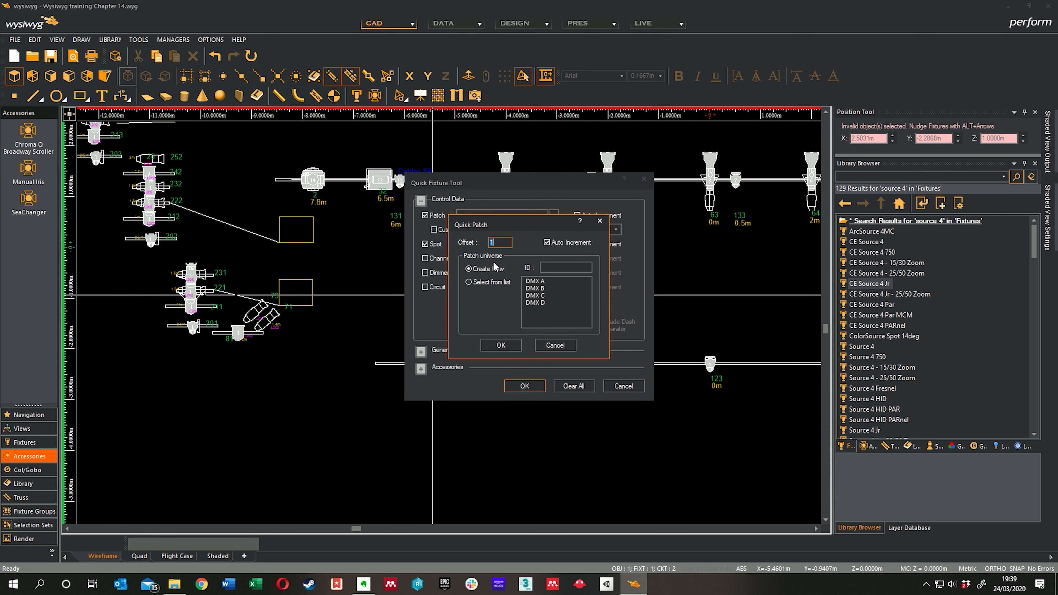
click(545, 282)
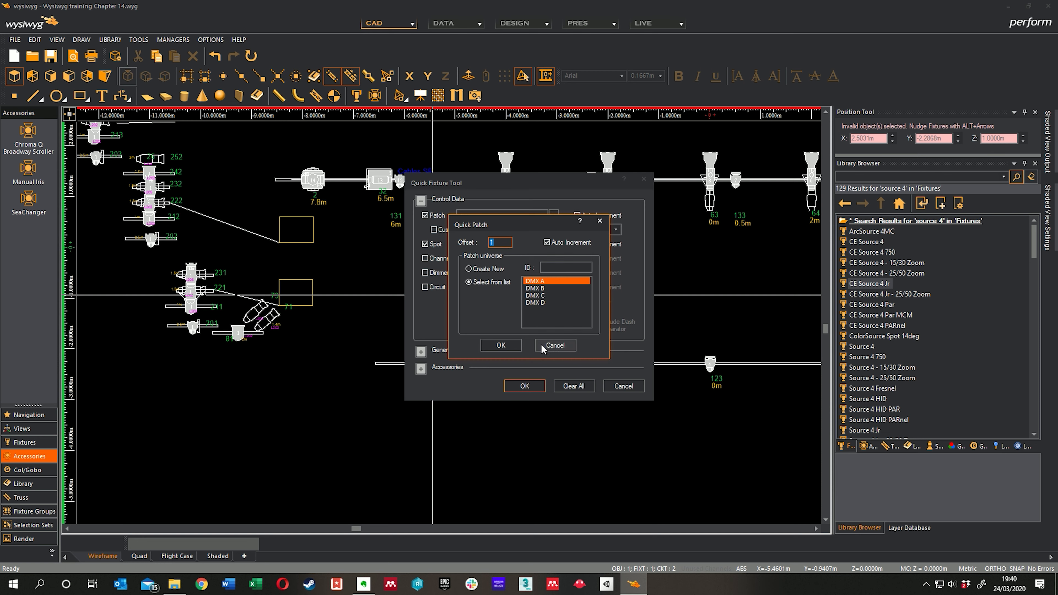
click(501, 345)
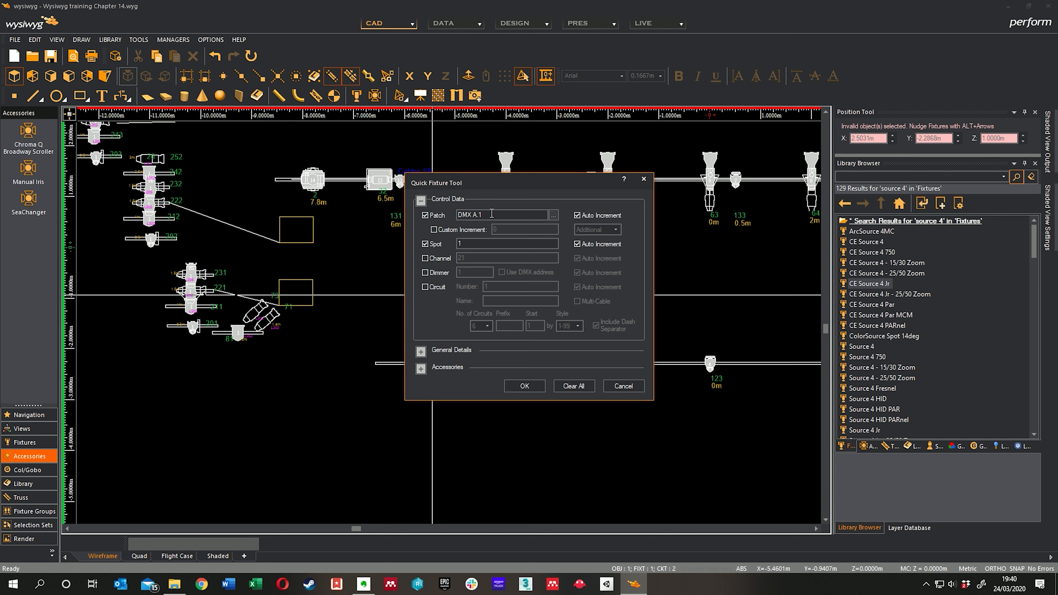
Step: Assign spot 1 and patch DMX A.1 to the stage-right fixture at 5.5m on the downstage truss, and dismiss the data error notification
click(522, 388)
middle_drag(464, 409, 477, 433)
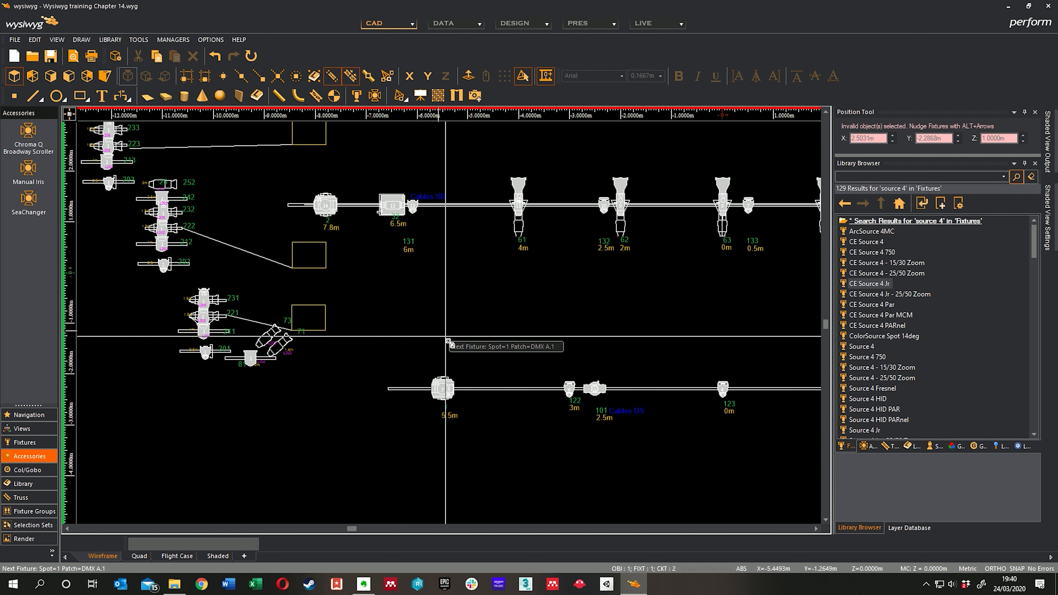
click(443, 387)
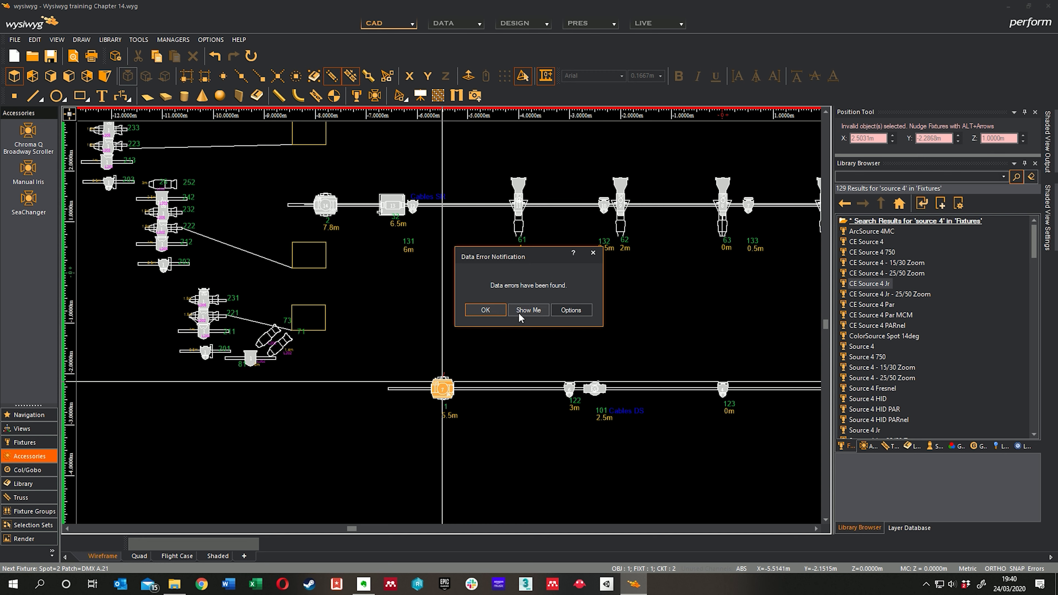
click(486, 310)
Step: Assign spots 2, 3 and 4 with patches DMX A.21, A.41 and A.61 to the stage-right 7.8m fixtures, working upstage
middle_drag(418, 274, 465, 372)
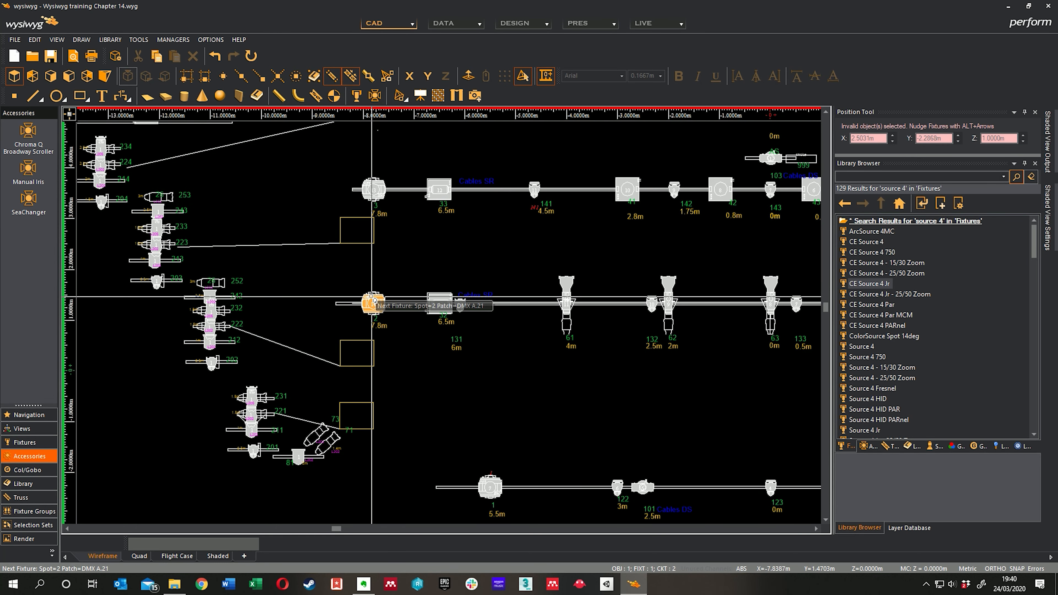
middle_drag(418, 221, 437, 296)
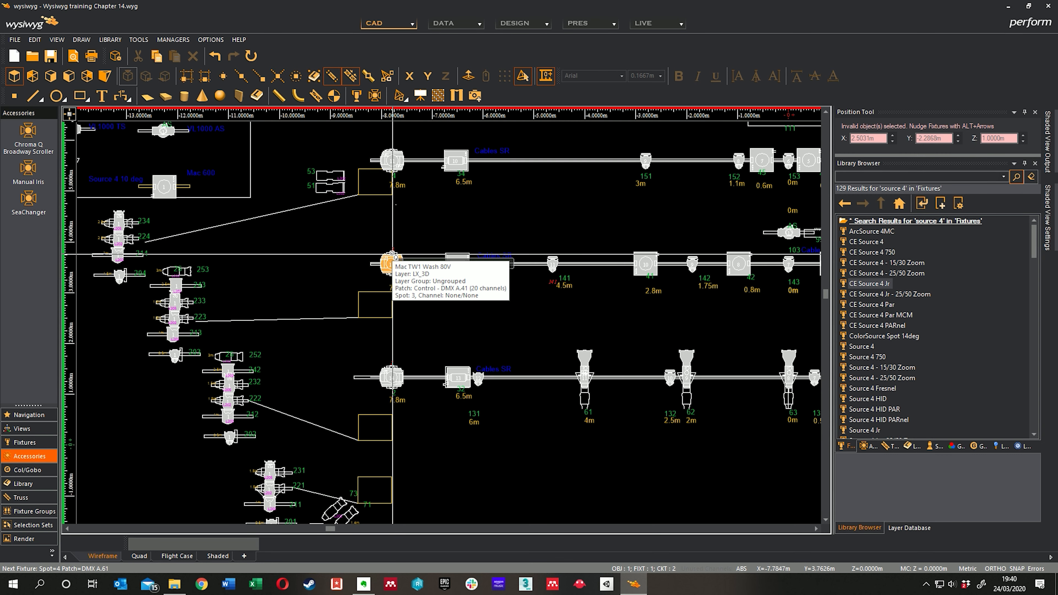
click(392, 263)
middle_drag(404, 180, 392, 266)
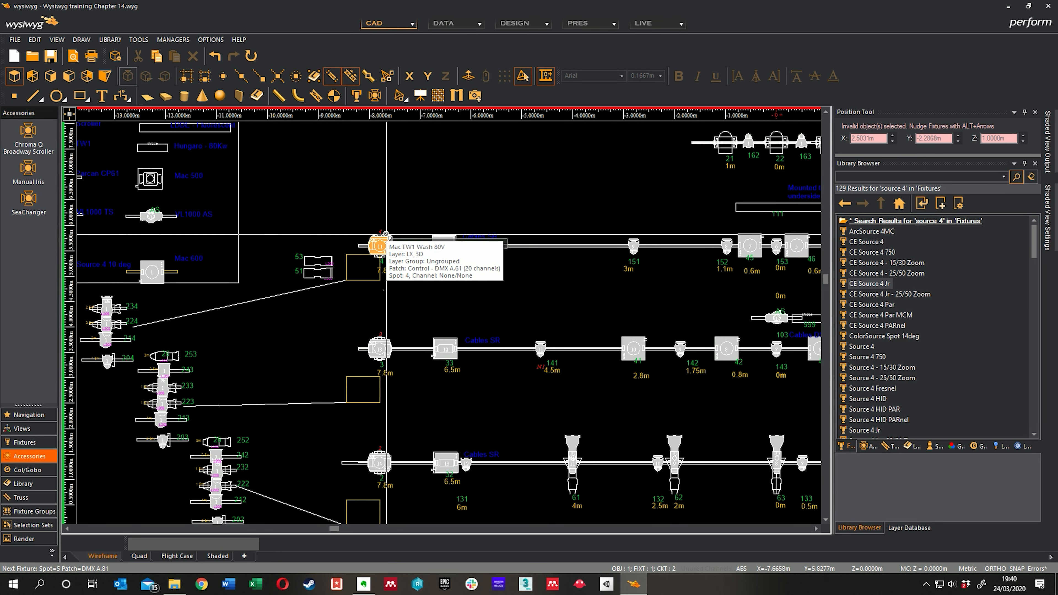
click(379, 246)
Step: Assign spot 5 and patch DMX A.81 to the stage-left fixture at 5.5m on the downstage truss
scroll(391, 221, up, 5)
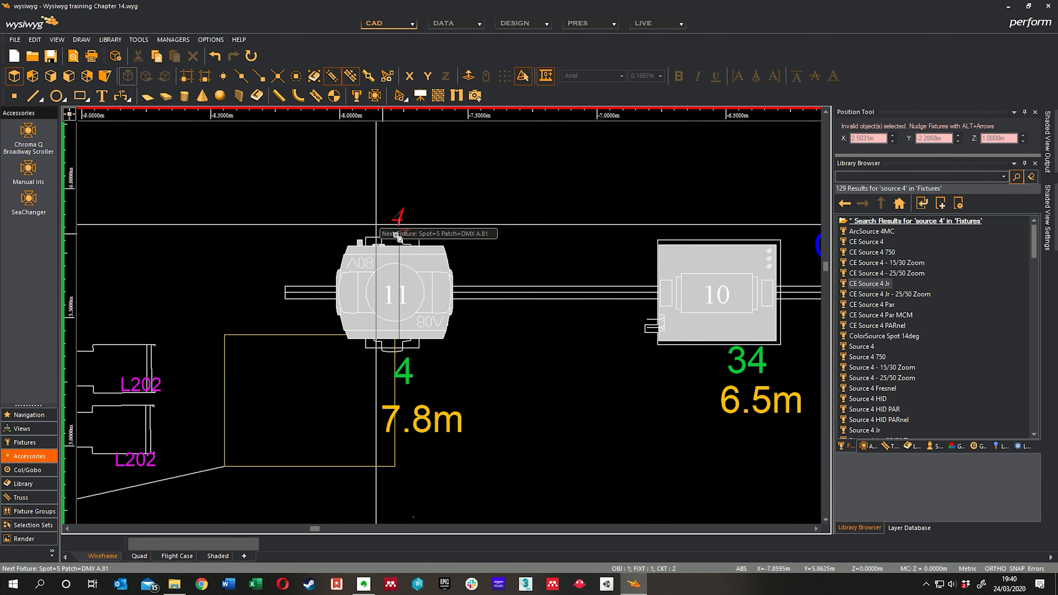
scroll(412, 226, down, 6)
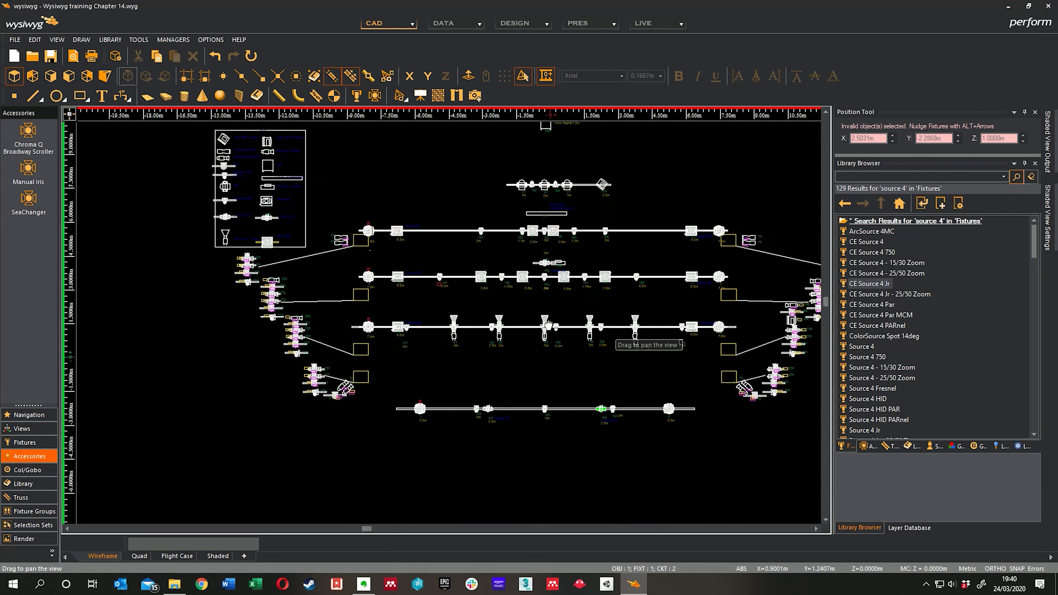
scroll(544, 387, up, 6)
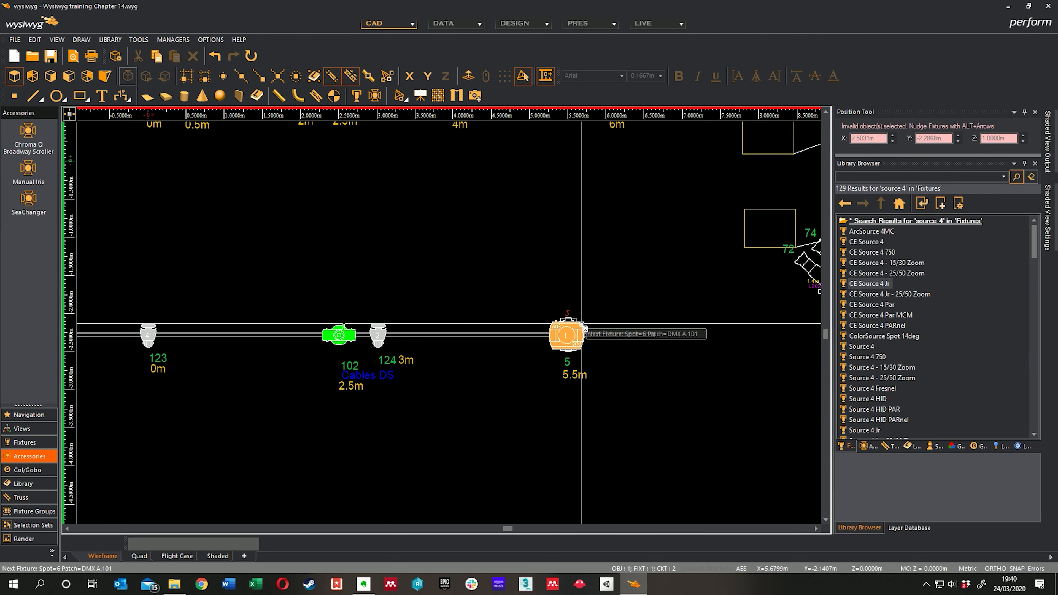
click(591, 325)
Step: Assign spots 6, 7 and 8 with patches DMX A.101, A.121 and A.141 to the stage-left 7.8m fixtures, working upstage
middle_drag(615, 206, 543, 430)
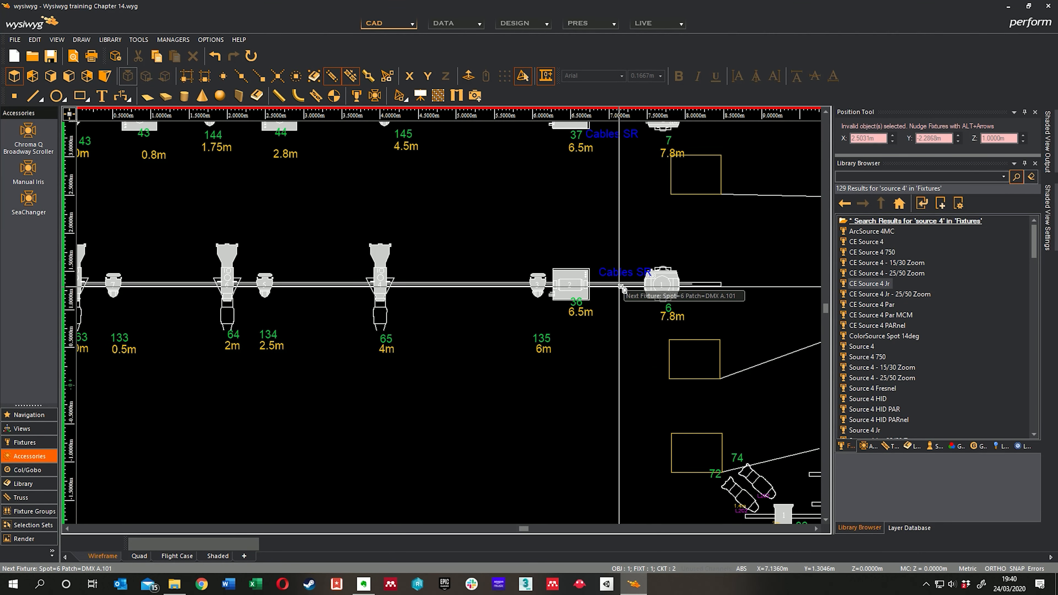
click(650, 299)
middle_drag(629, 214, 570, 371)
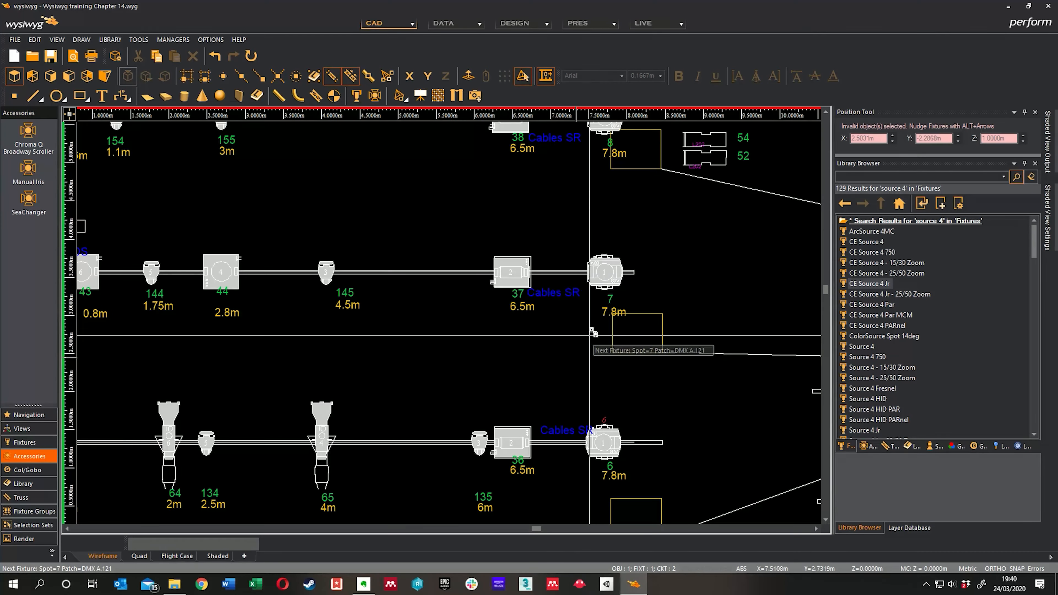
click(600, 286)
middle_drag(603, 206, 619, 288)
click(575, 261)
Step: Look over the trusses and stage-right booms for fixtures that still need numbering and patching
scroll(642, 301, down, 2)
middle_drag(642, 380, 661, 309)
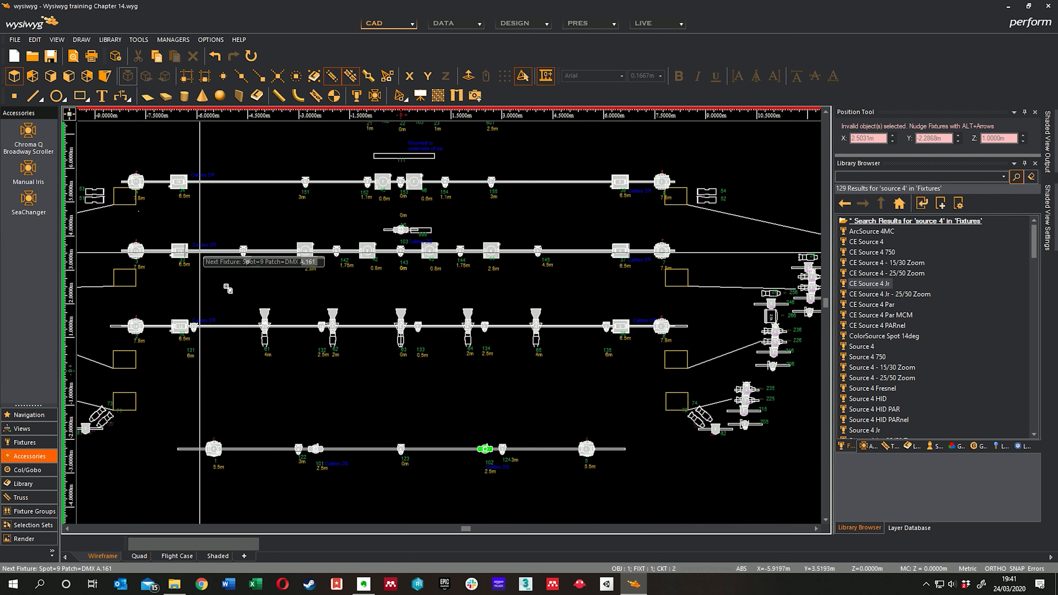
middle_drag(455, 340, 666, 335)
middle_drag(449, 362, 472, 326)
scroll(546, 390, up, 2)
middle_drag(416, 282, 432, 284)
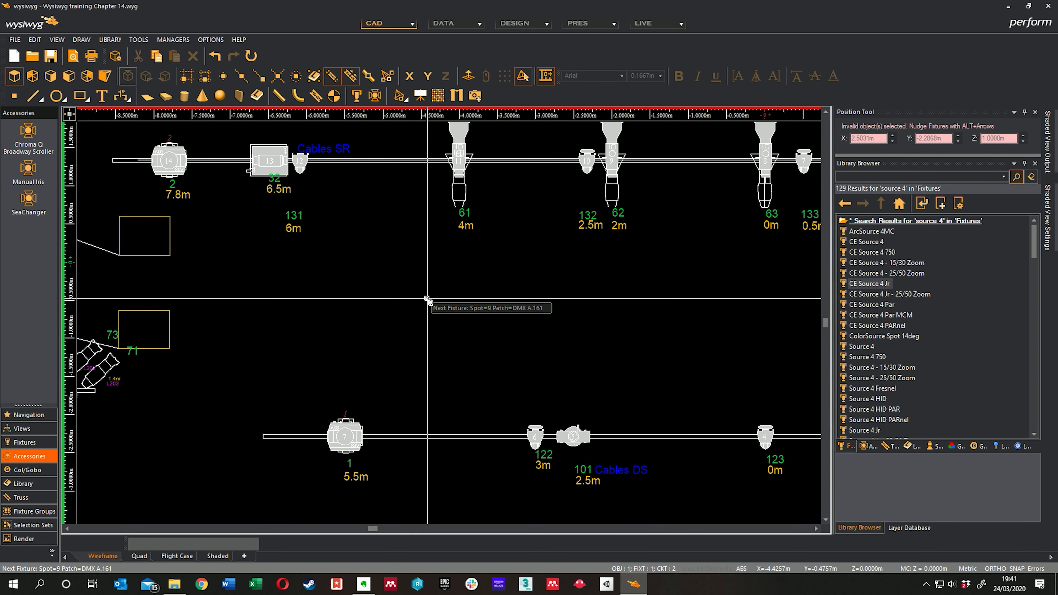
scroll(427, 299, down, 2)
middle_drag(474, 260, 502, 224)
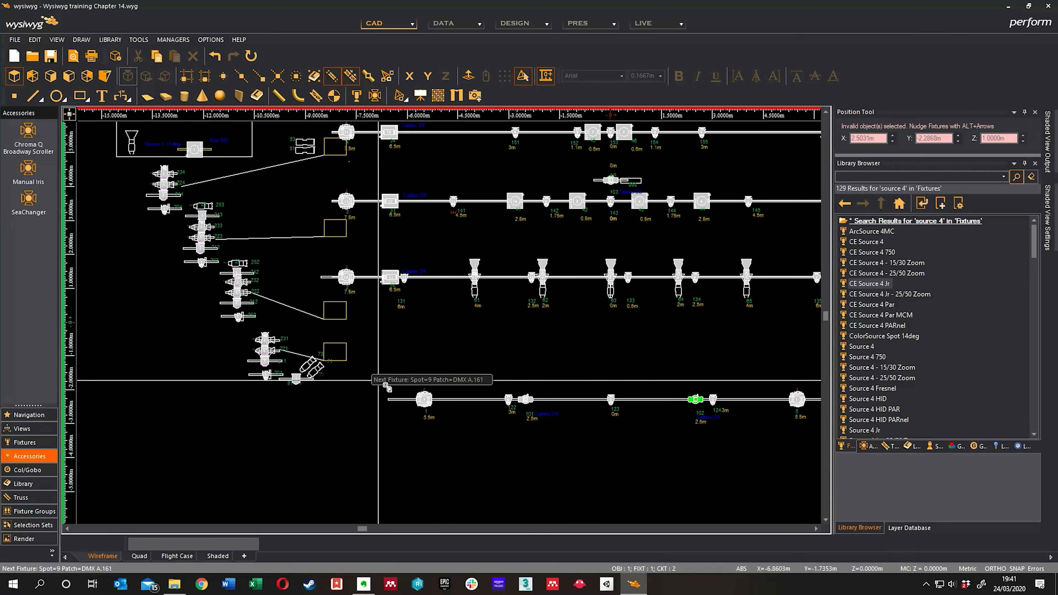
middle_drag(484, 364, 482, 321)
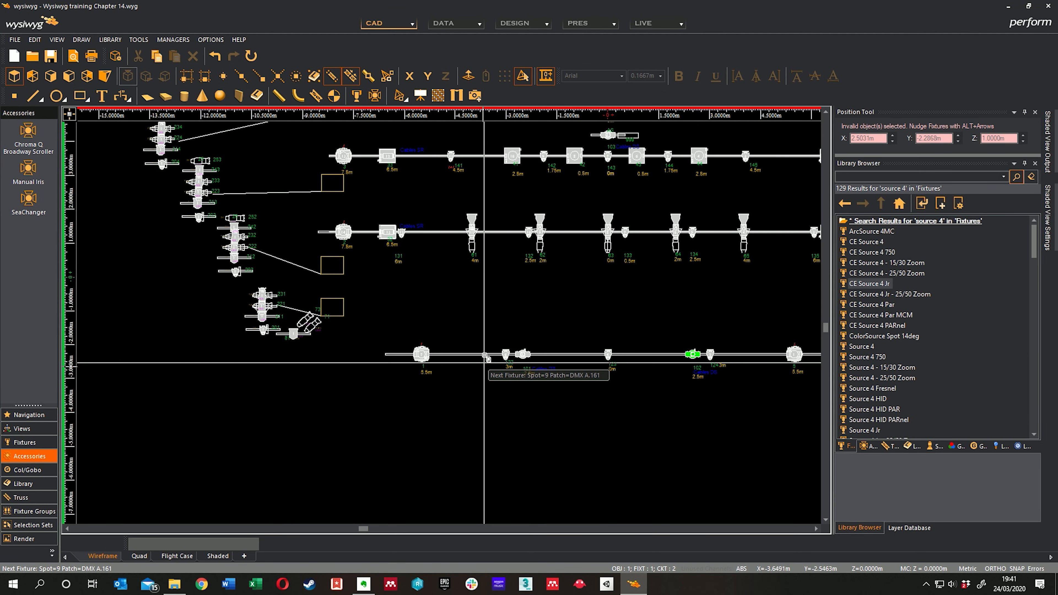
scroll(485, 357, up, 3)
scroll(431, 394, down, 1)
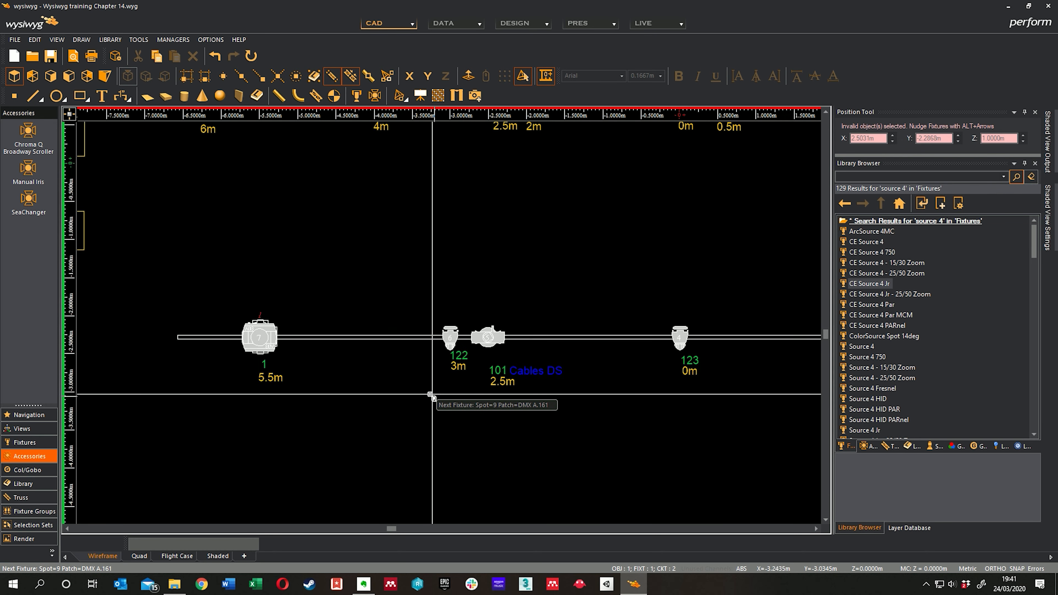
middle_drag(430, 394, 456, 307)
scroll(428, 294, down, 2)
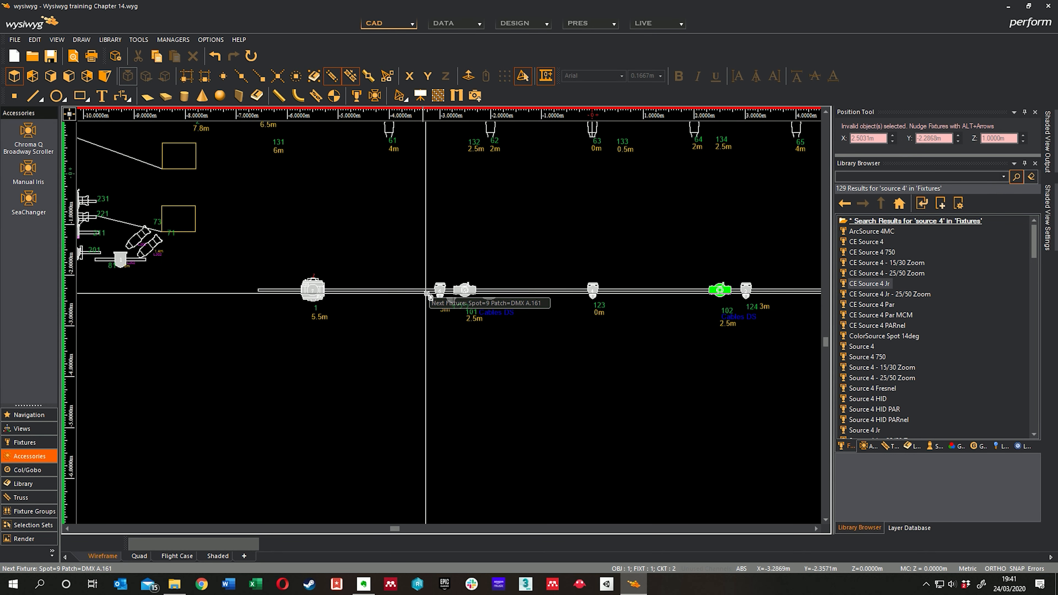
scroll(427, 294, down, 1)
middle_drag(444, 247, 449, 304)
middle_drag(356, 258, 451, 407)
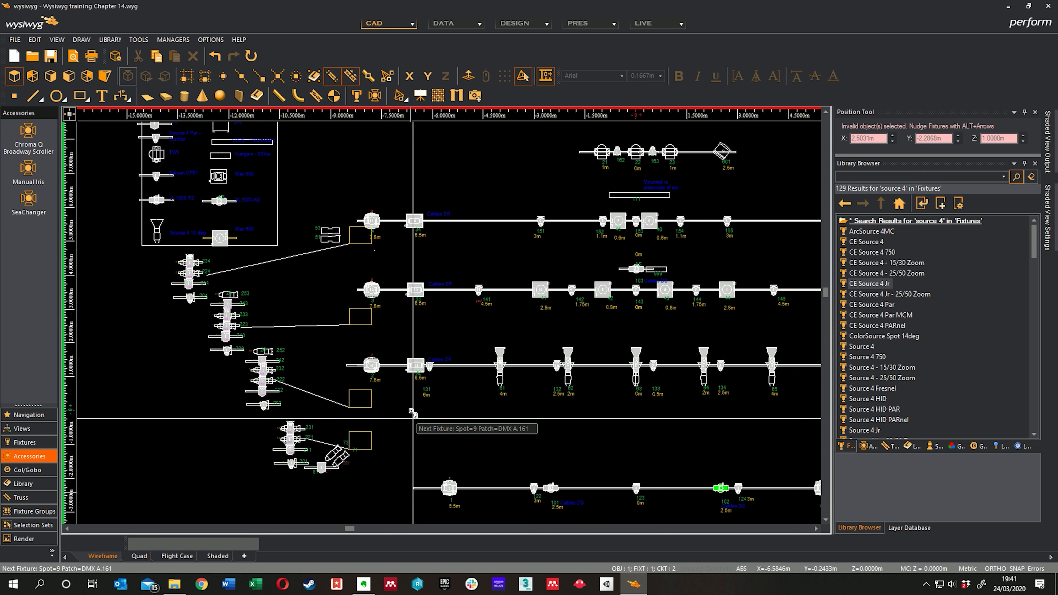
scroll(409, 308, up, 3)
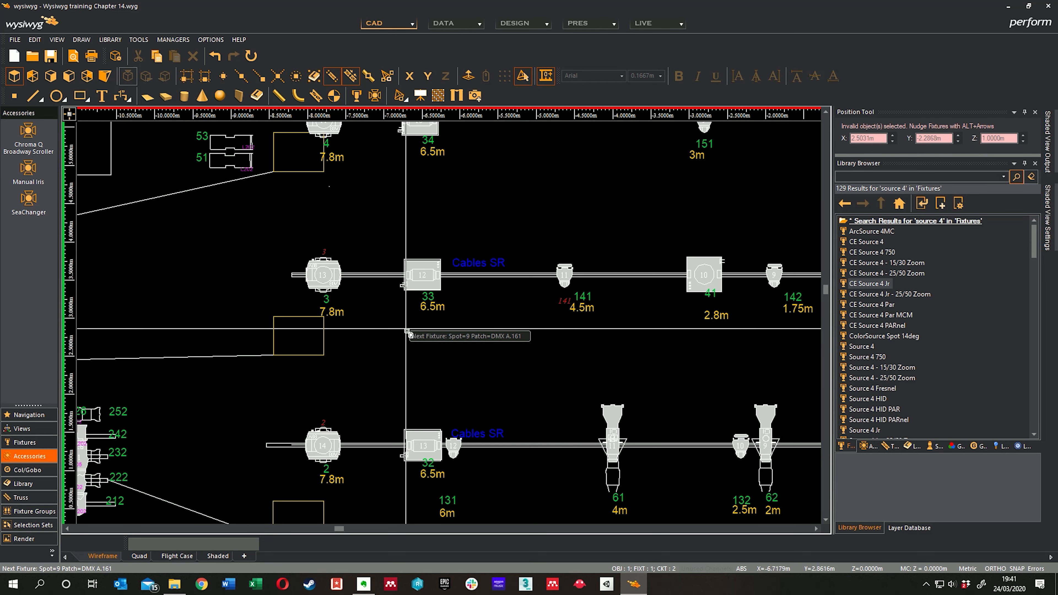
scroll(575, 278, down, 3)
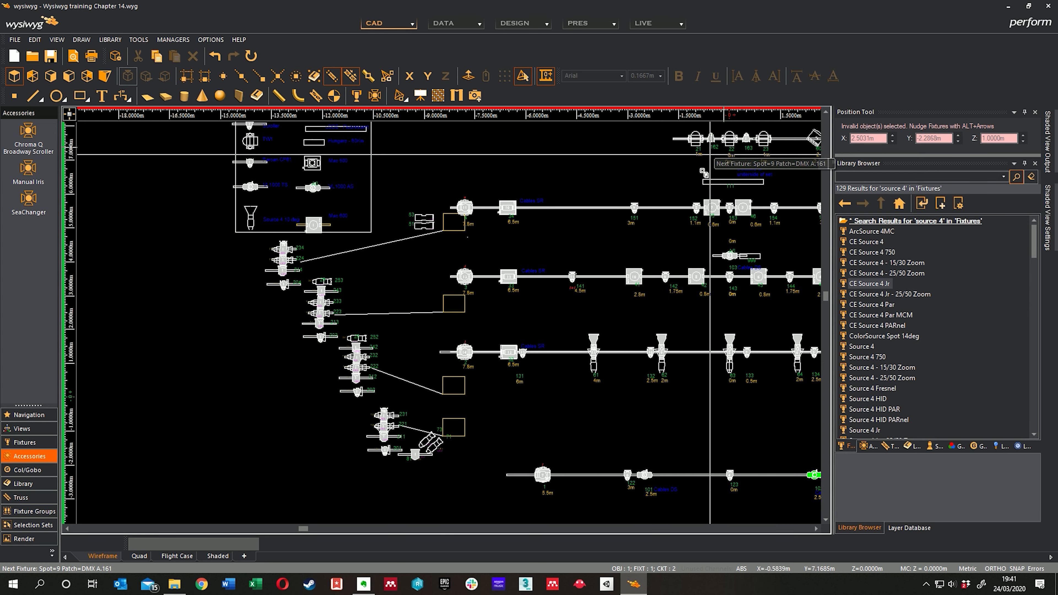
middle_drag(696, 291, 546, 213)
scroll(608, 414, down, 1)
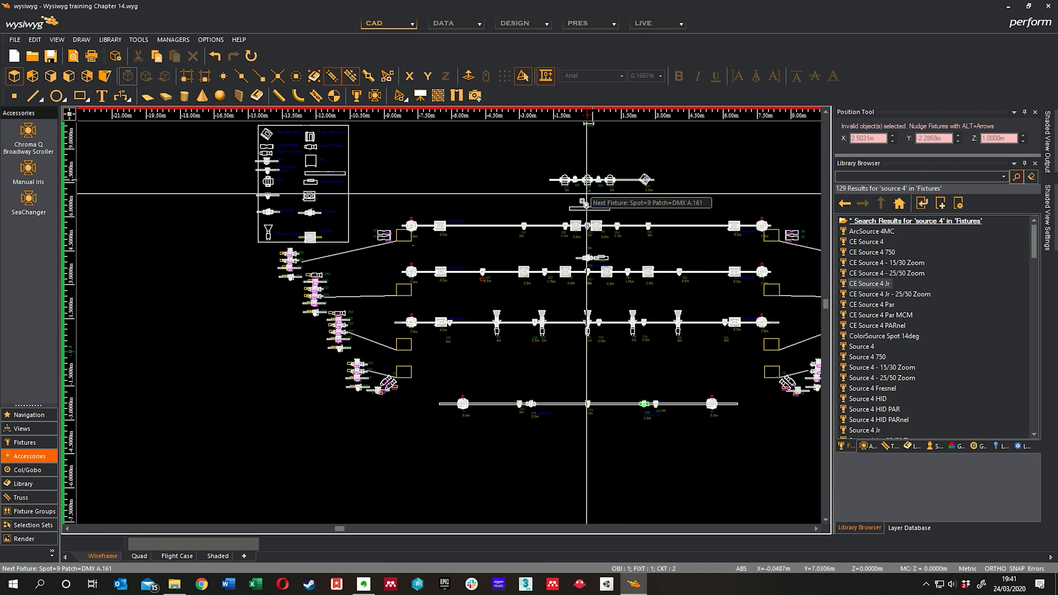
scroll(586, 194, up, 3)
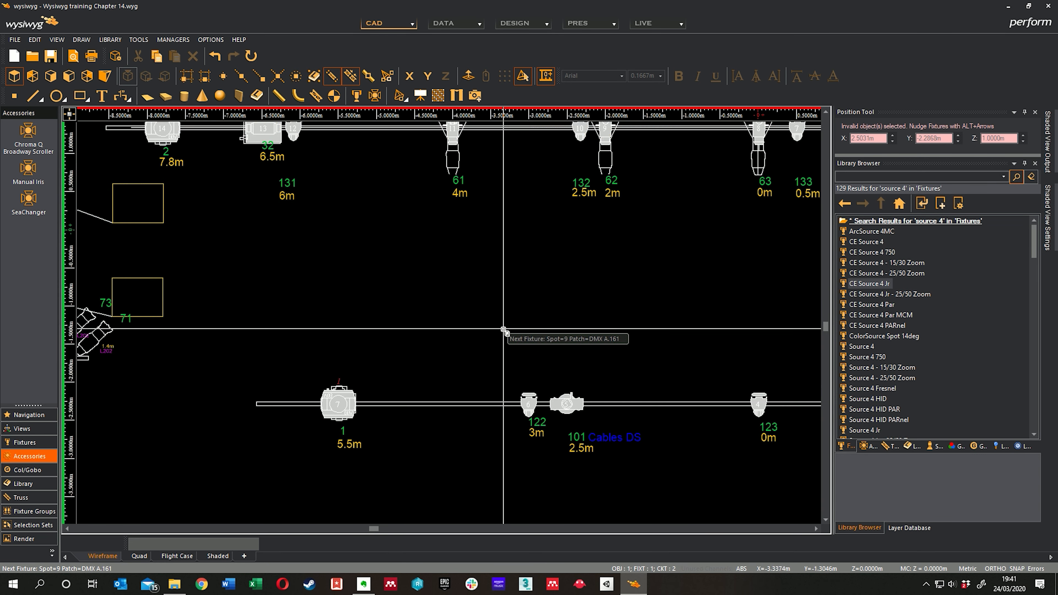
Step: Restart the numbering at spot 122 and assign it with DMX A.161 to the Scroller part of the downstage truss's stage-right 3m fixture
middle_drag(503, 329, 447, 304)
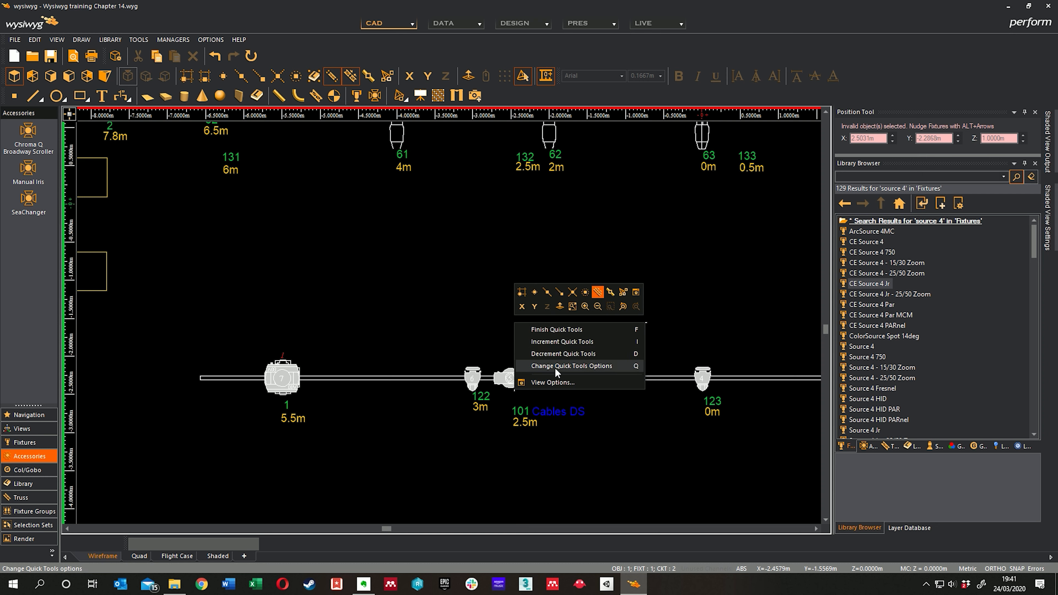
click(542, 366)
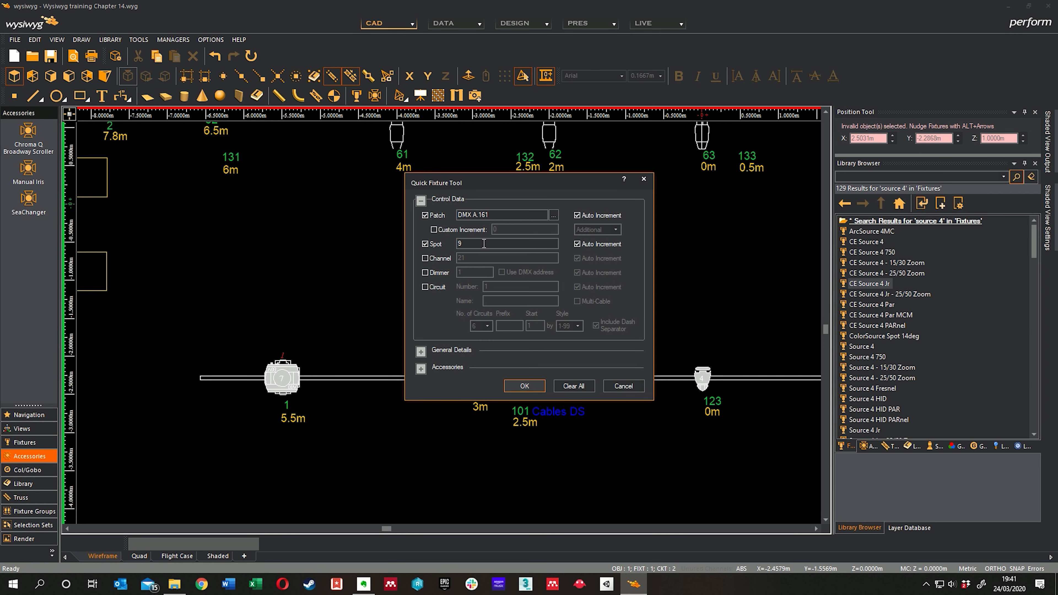
click(493, 244)
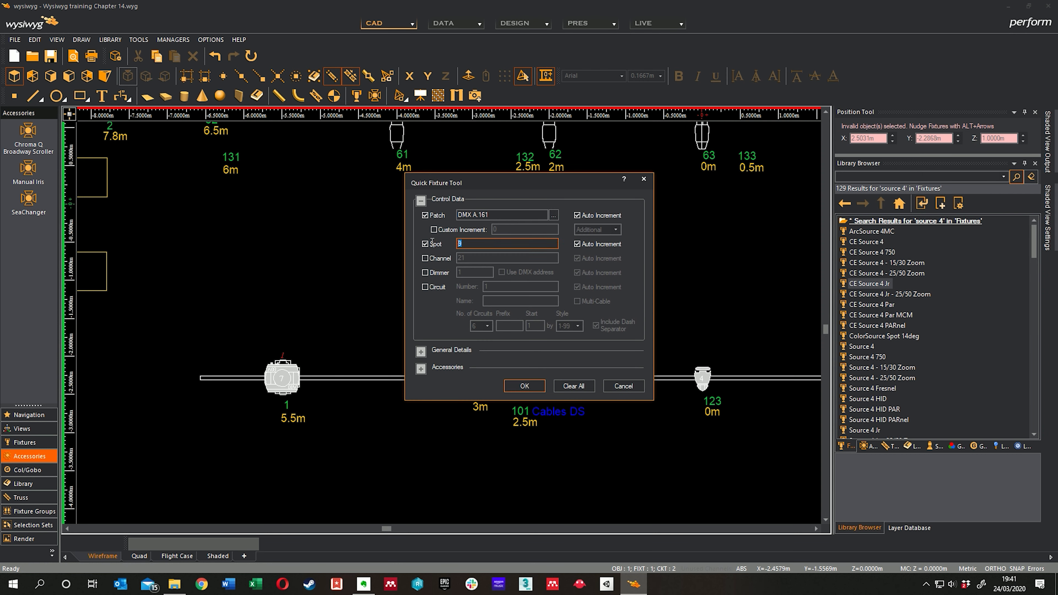
text(122)
click(524, 386)
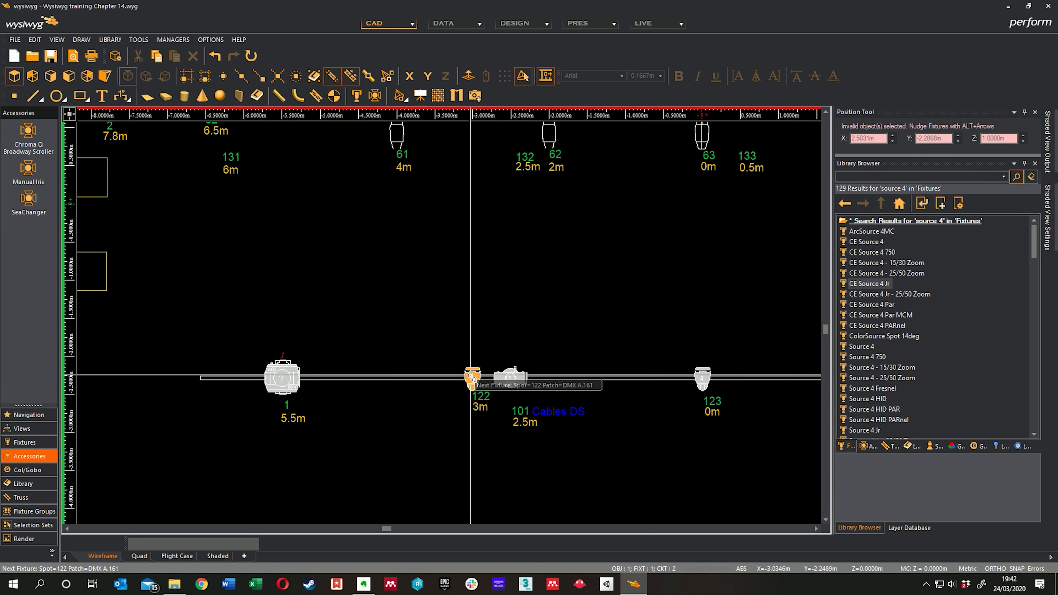
click(475, 374)
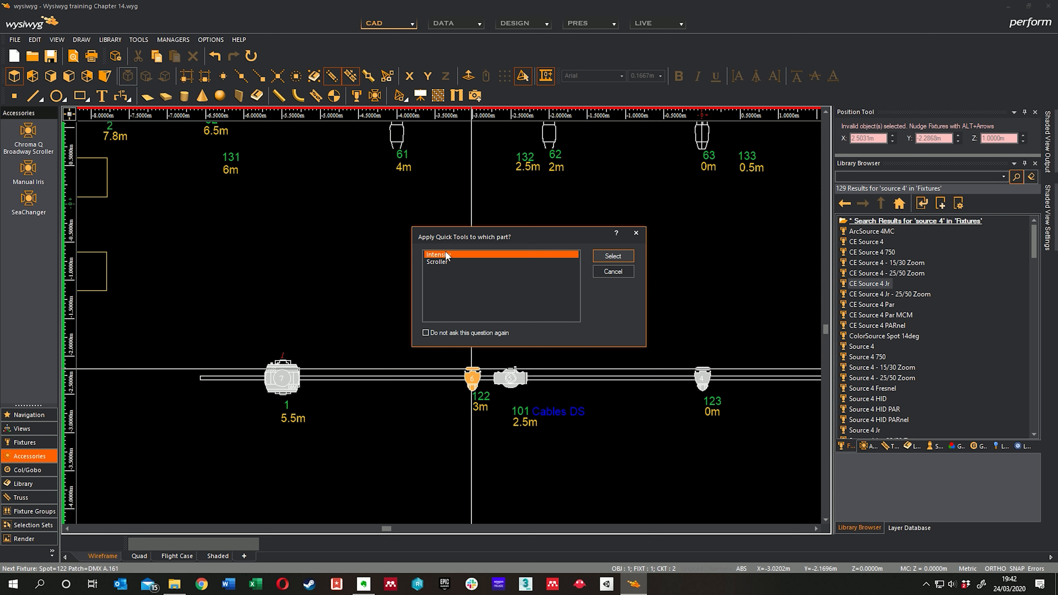
click(453, 264)
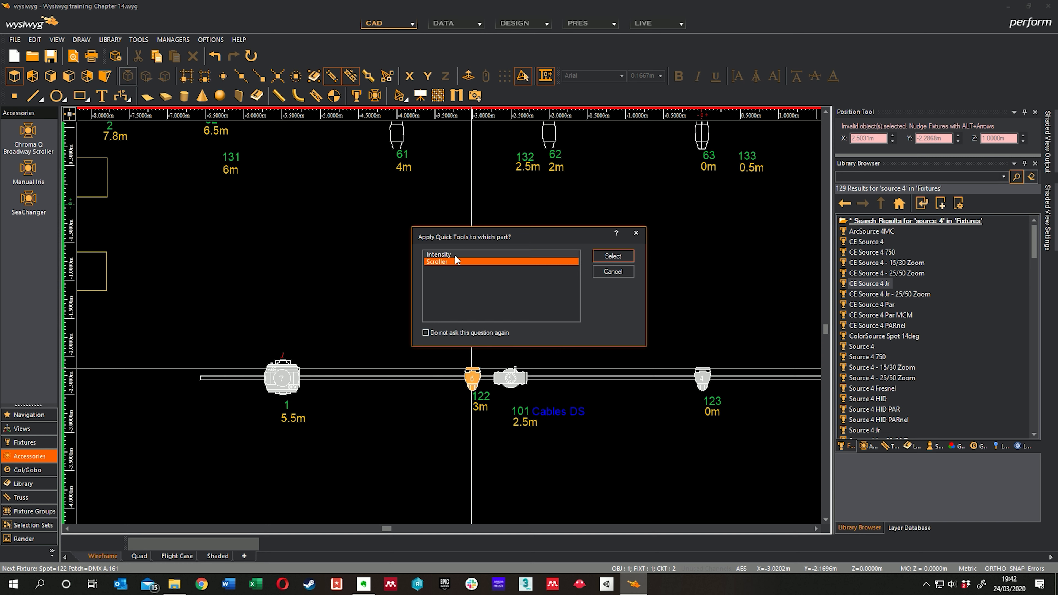
click(607, 259)
Step: Assign spots 123 and 124 with DMX A.162 and A.163 to the Scroller parts of the downstage truss's 0m and stage-left 3m fixtures
middle_drag(605, 260, 516, 268)
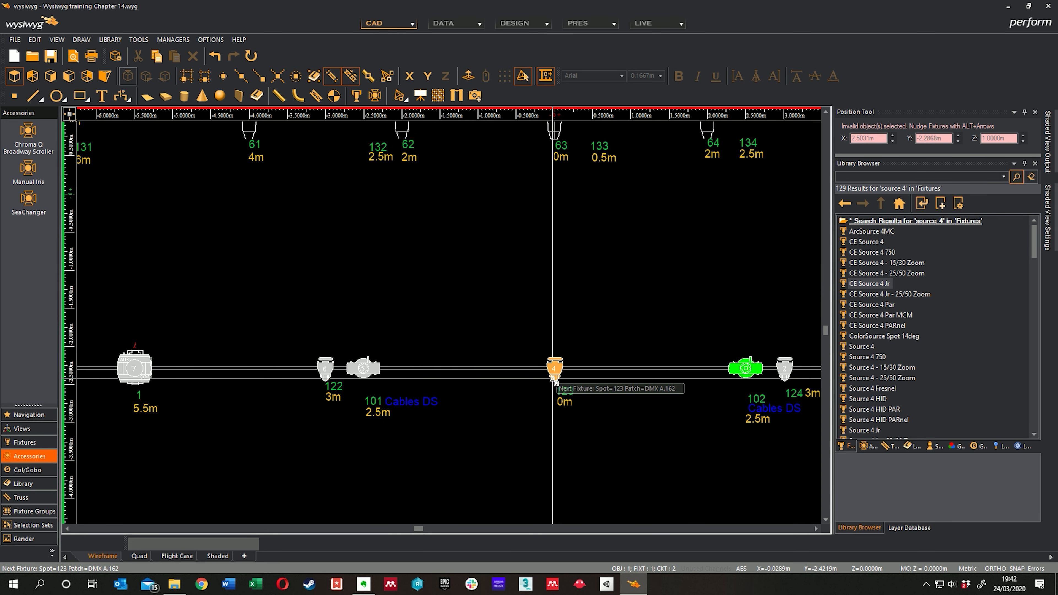
click(554, 369)
click(613, 257)
middle_drag(683, 273, 602, 338)
click(600, 366)
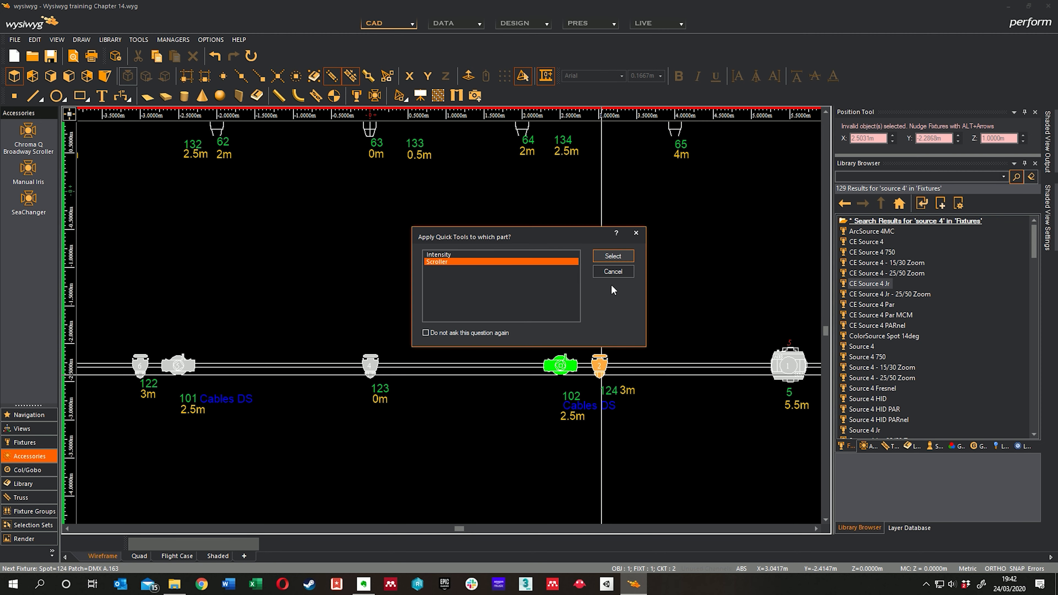
click(613, 257)
Step: Restart at spot 131 on the next truss upstage, assigning 131 and 132 with DMX A.164 and A.165 to the stage-right 6m and 2.5m scrollers
mouse_move(565, 239)
middle_down()
mouse_move(472, 231)
mouse_move(684, 302)
middle_up()
middle_drag(417, 251, 644, 314)
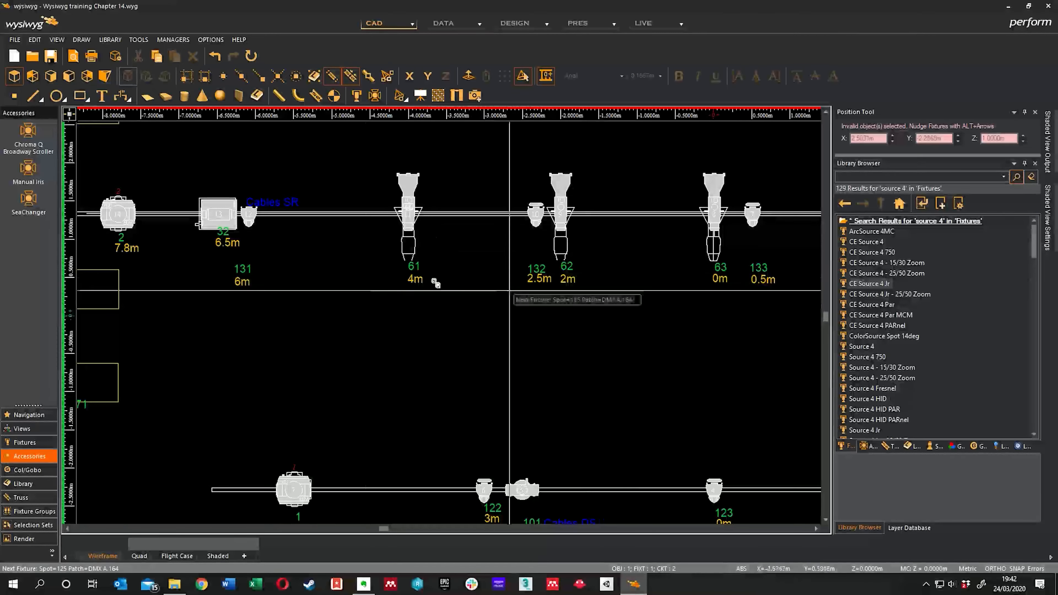
middle_drag(355, 283, 473, 308)
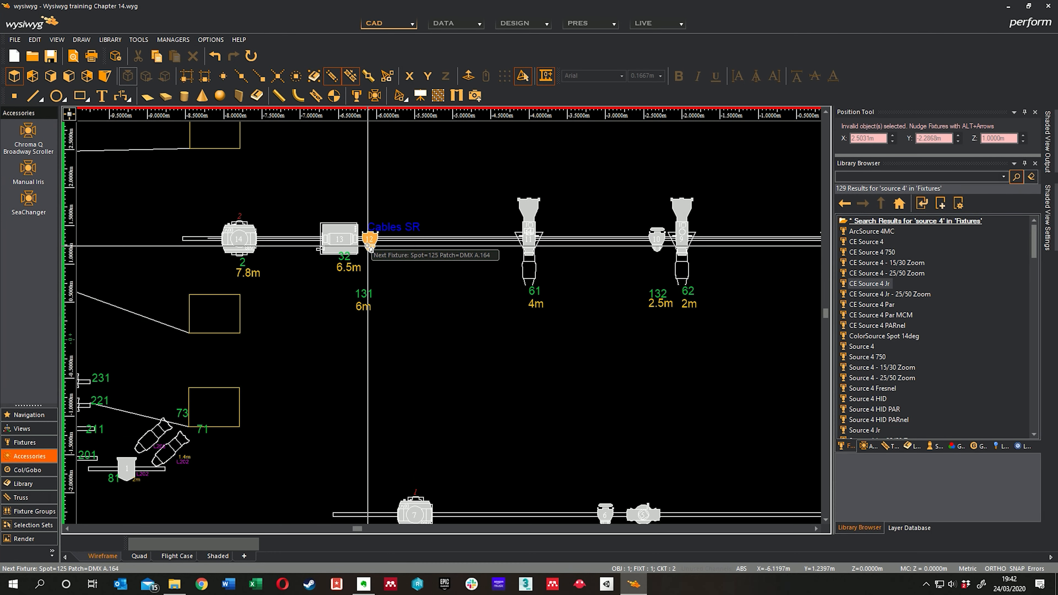
right_click(387, 353)
click(417, 400)
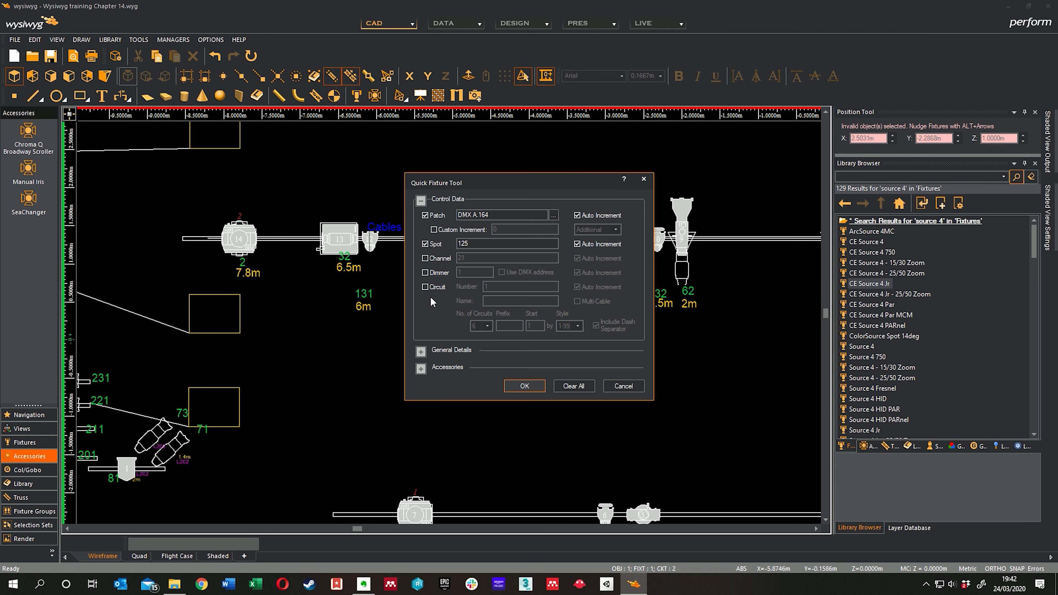
double_click(473, 243)
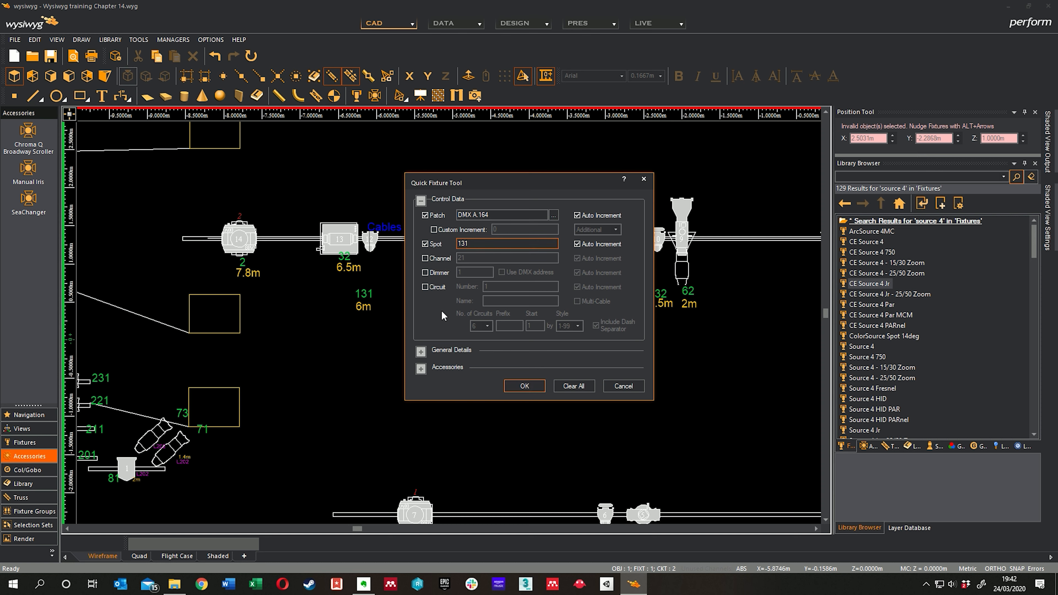
click(508, 386)
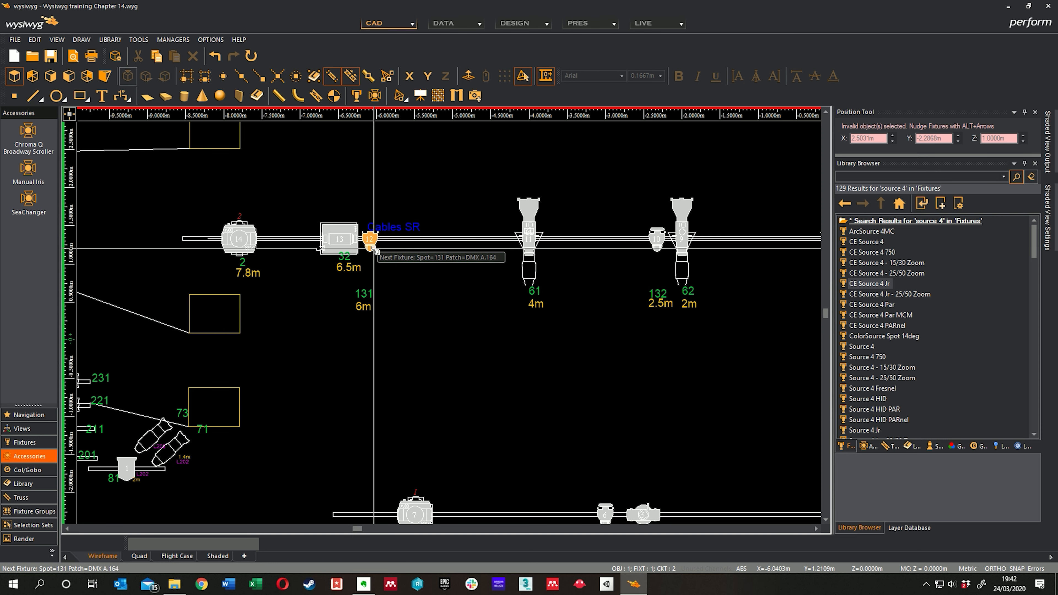
click(657, 250)
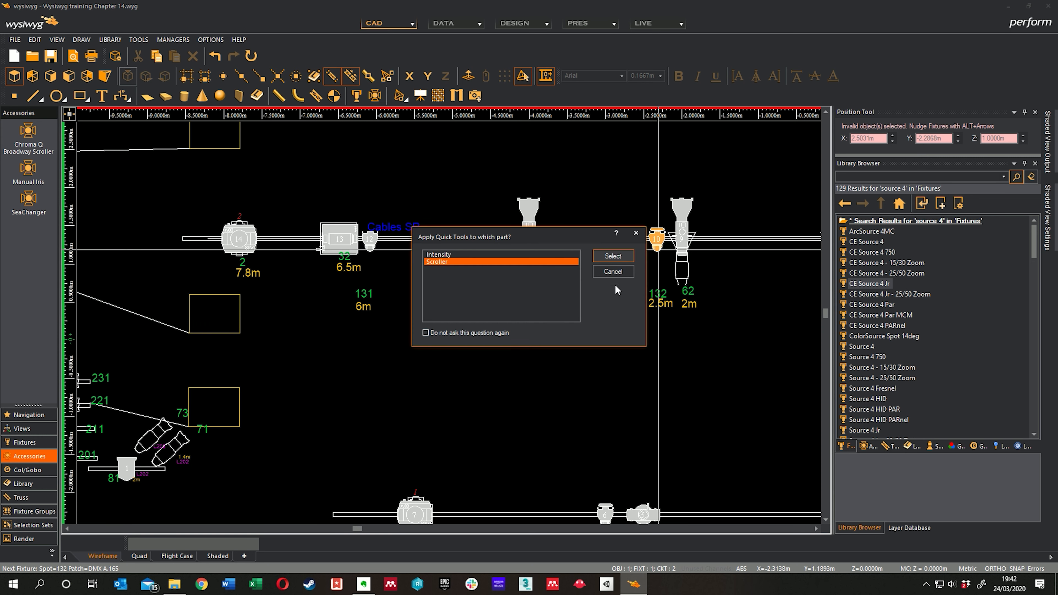
click(613, 256)
Step: Assign spots 133, 134 and 135 with DMX A.166, A.167 and A.168 to the same truss's scrollers at 0.5m, 2.5m and 6m stage left
scroll(569, 291, right, 5)
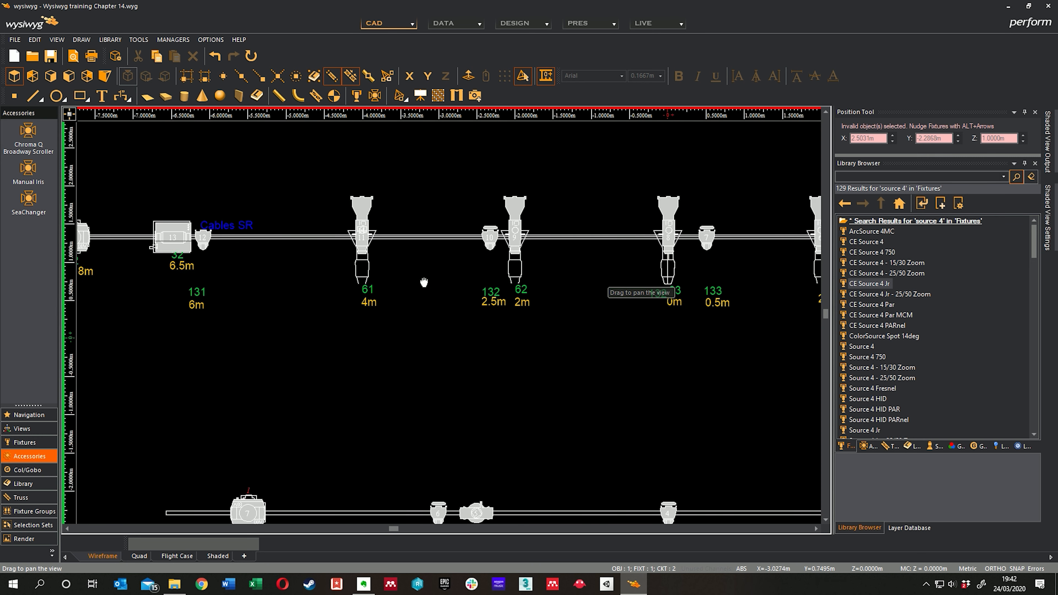
scroll(631, 297, right, 2)
click(587, 245)
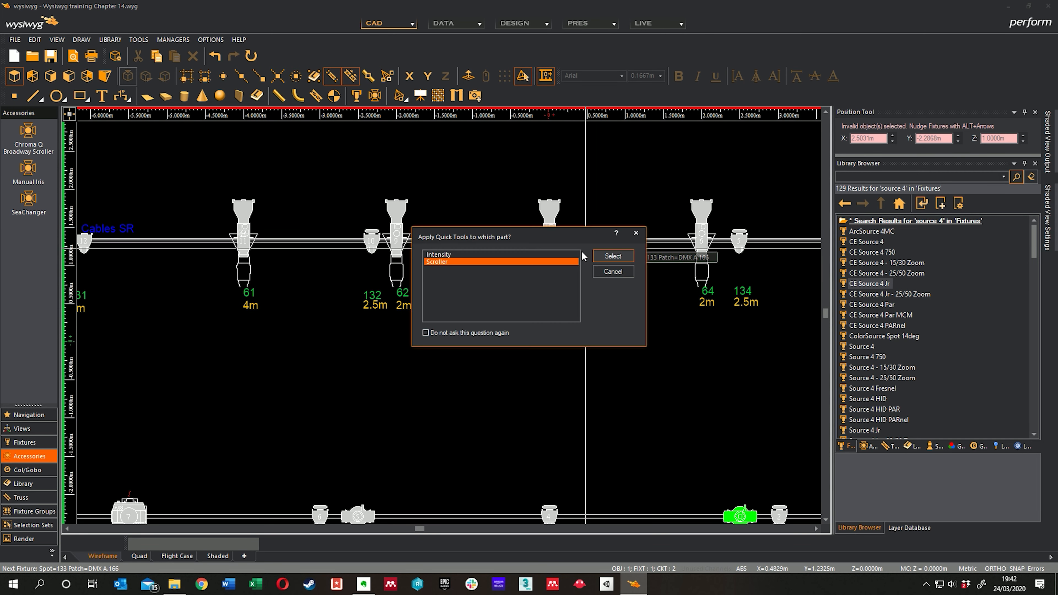
click(608, 256)
scroll(525, 269, right, 3)
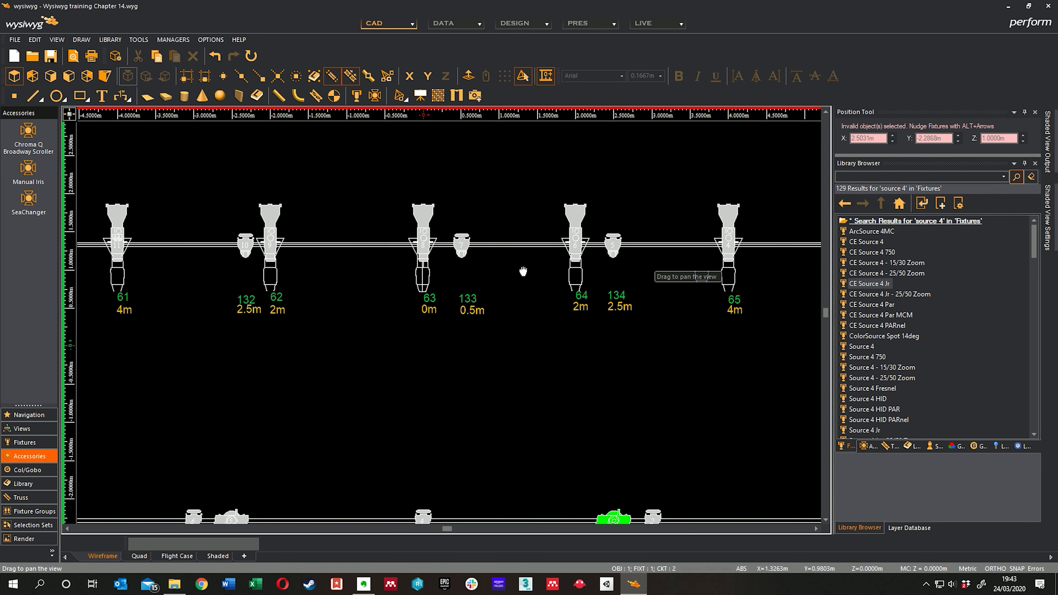
click(614, 256)
click(614, 256)
scroll(617, 271, right, 7)
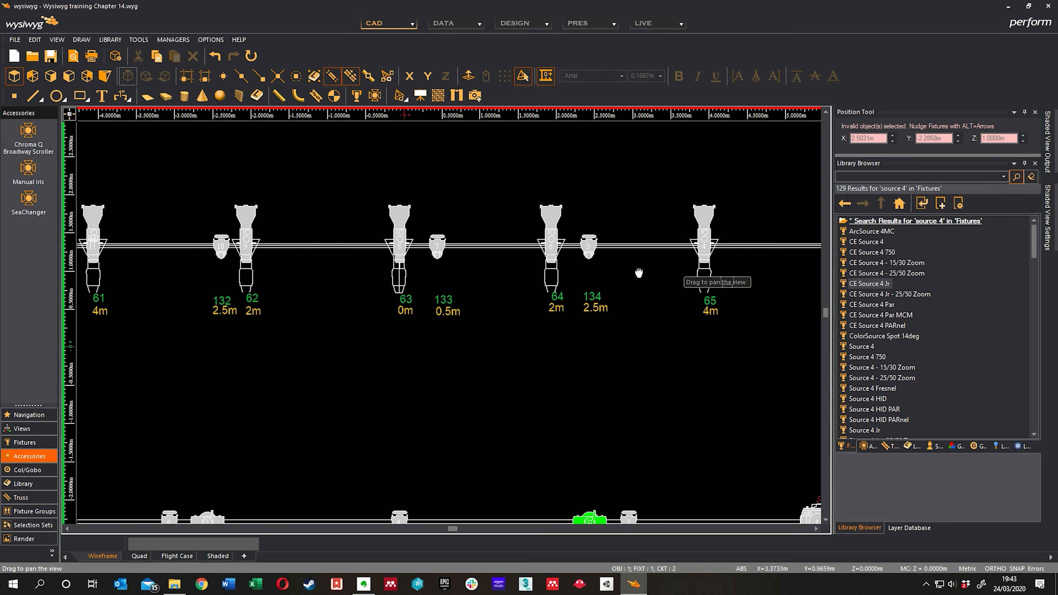
click(602, 255)
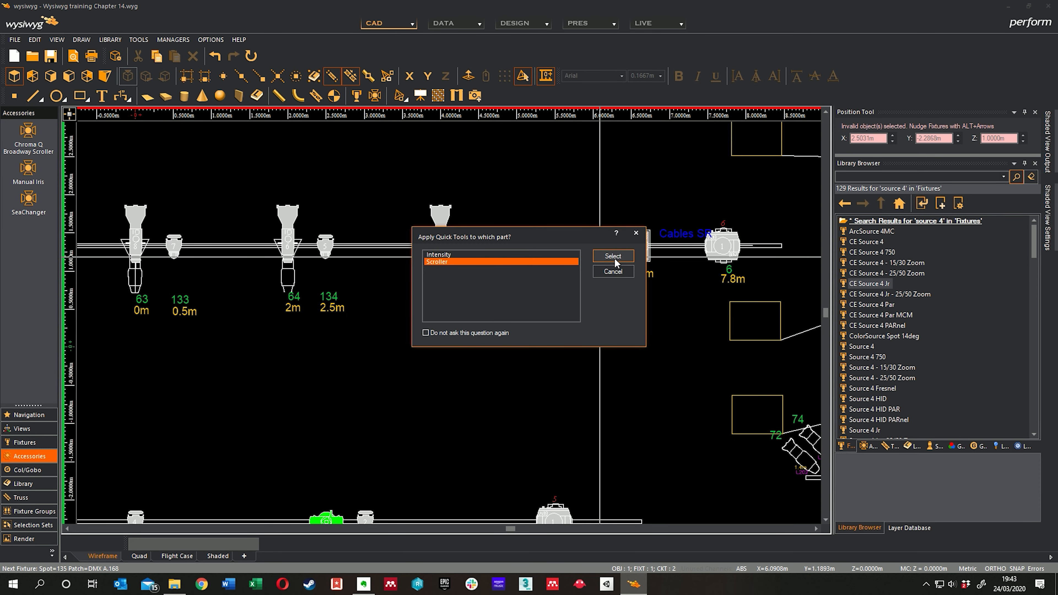
click(612, 256)
Step: Restart at spot 141 on the next truss upstage, assigning 141 and 142 with DMX A.169 and A.170 to the stage-right 4.5m and 1.75m scrollers
middle_drag(375, 213, 687, 314)
middle_drag(400, 247, 674, 278)
middle_drag(422, 266, 540, 274)
right_click(459, 275)
click(484, 316)
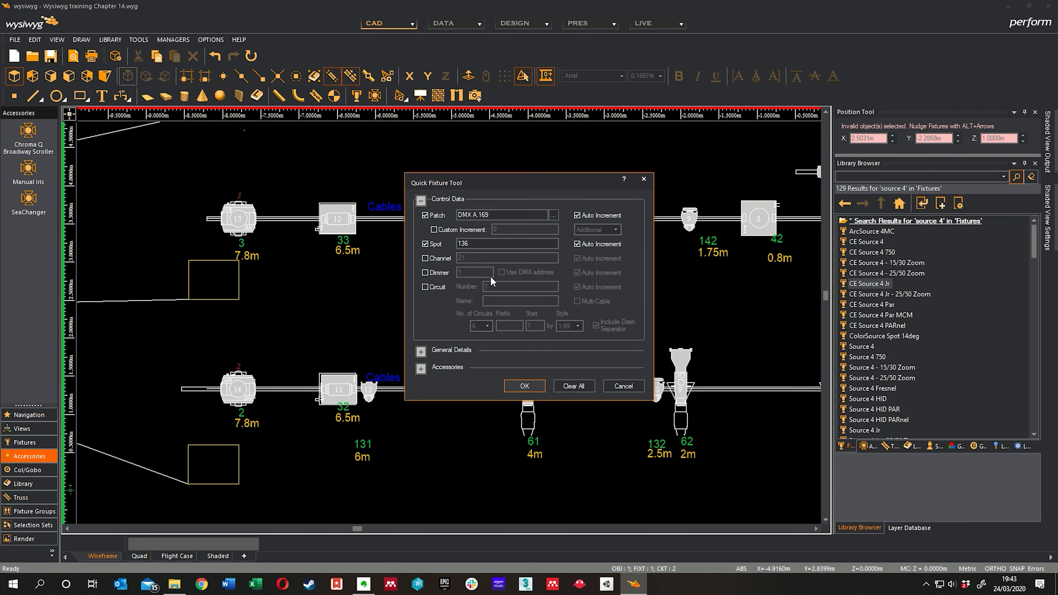
double_click(478, 245)
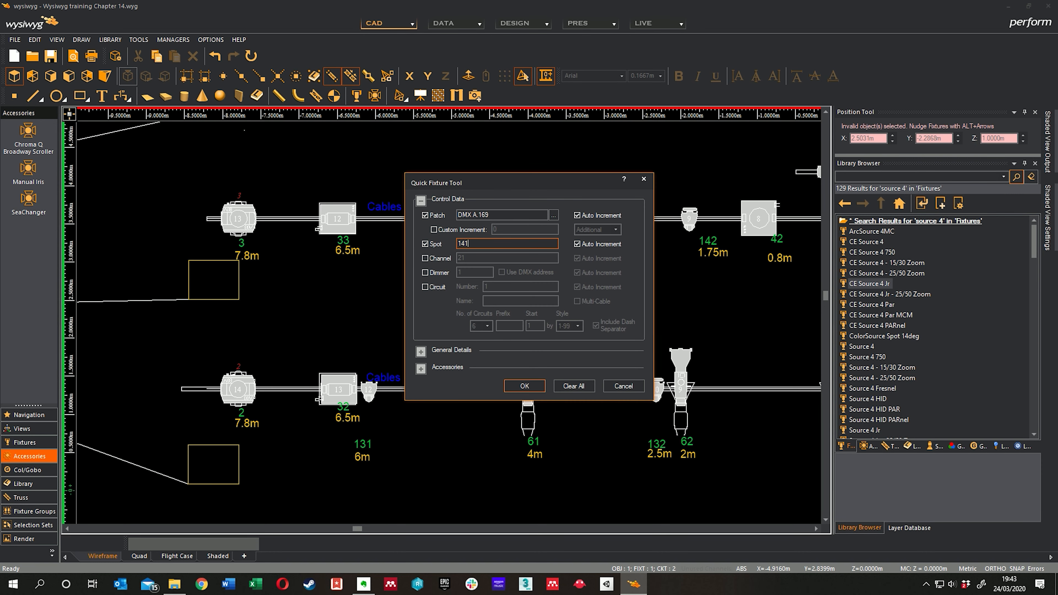
click(524, 386)
middle_drag(503, 272, 456, 267)
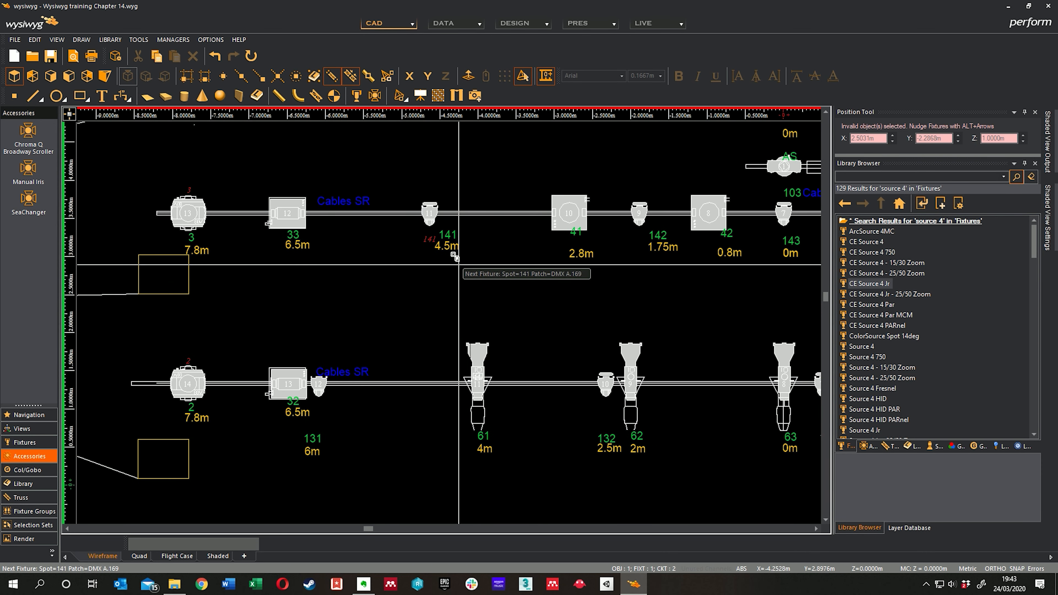
click(433, 227)
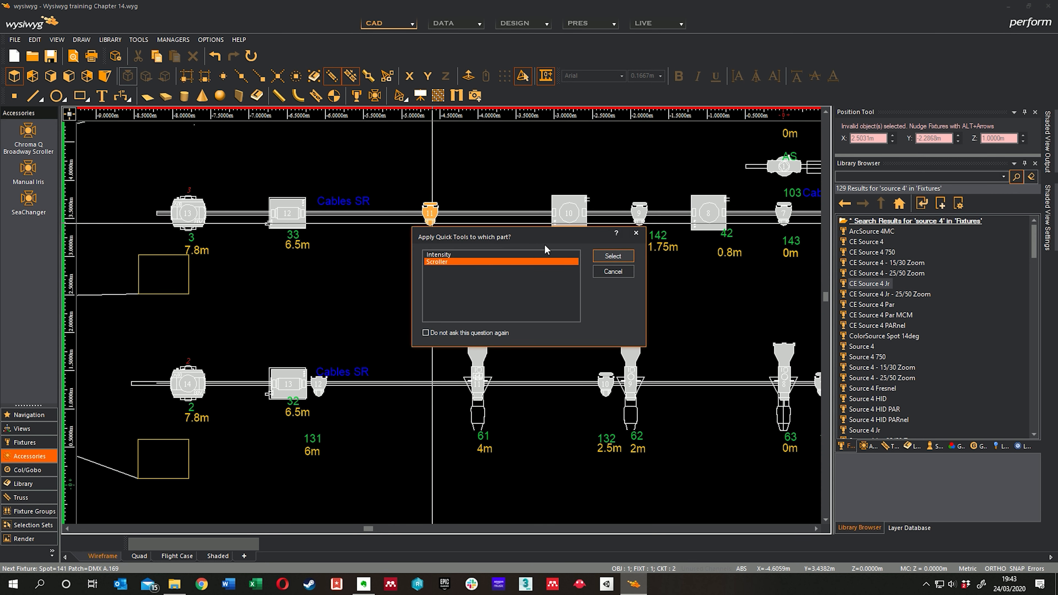
click(610, 256)
middle_drag(638, 264, 503, 239)
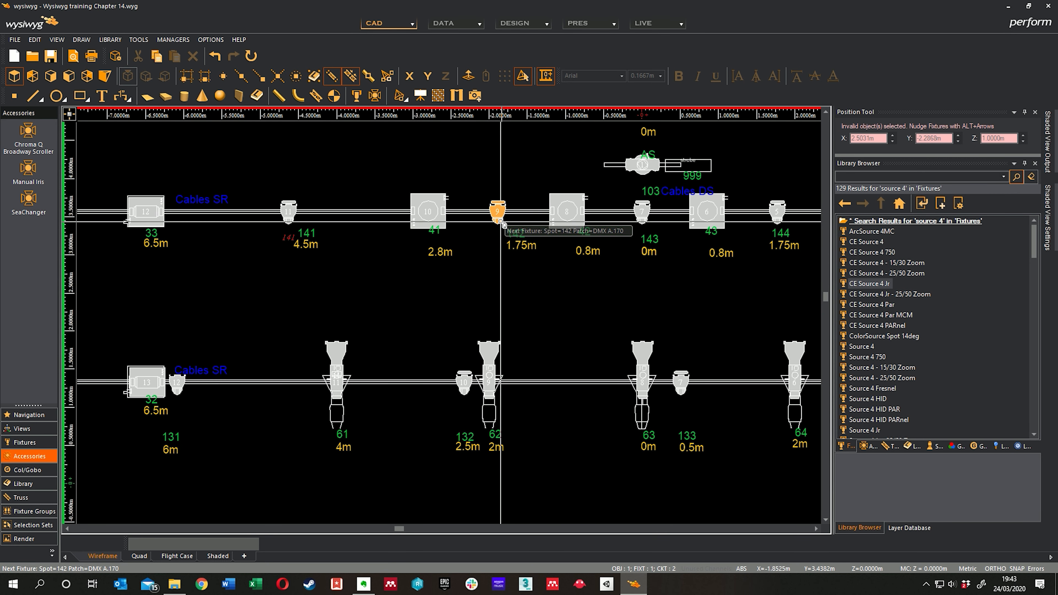
click(500, 227)
click(611, 257)
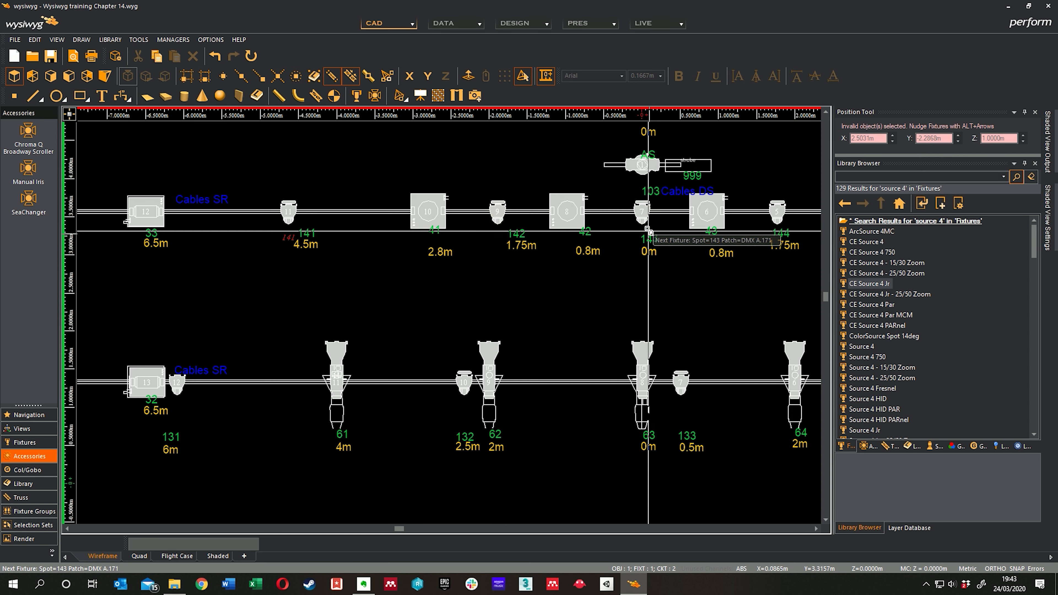
Step: Assign spots 143, 144 and 145 with DMX A.171, A.172 and A.173 to the scrollers at 0m, 1.75m and 4.5m stage left
click(642, 235)
click(613, 256)
middle_drag(622, 257, 394, 269)
click(551, 234)
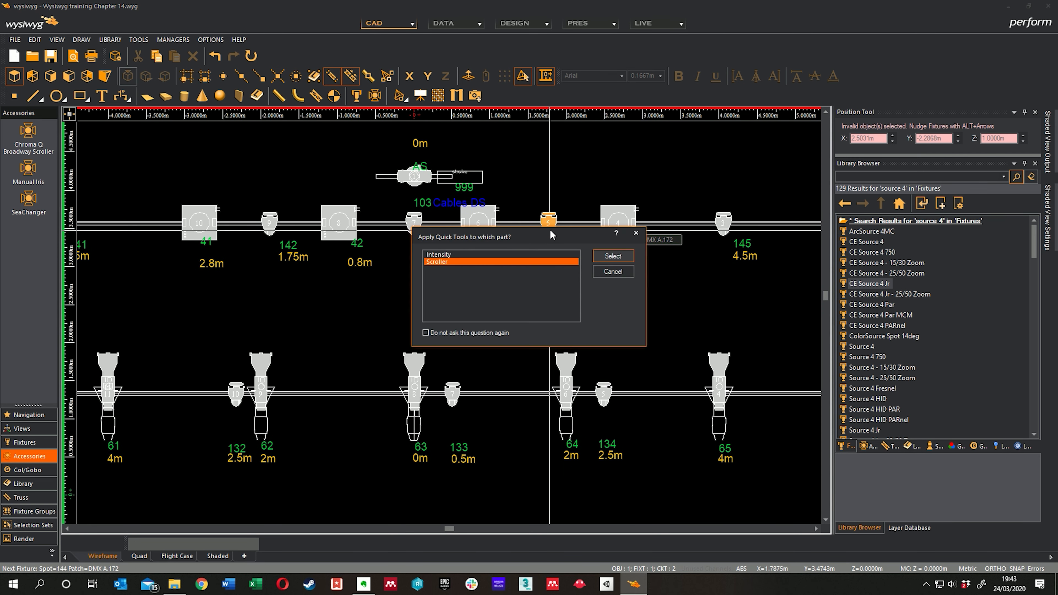
click(612, 256)
click(725, 234)
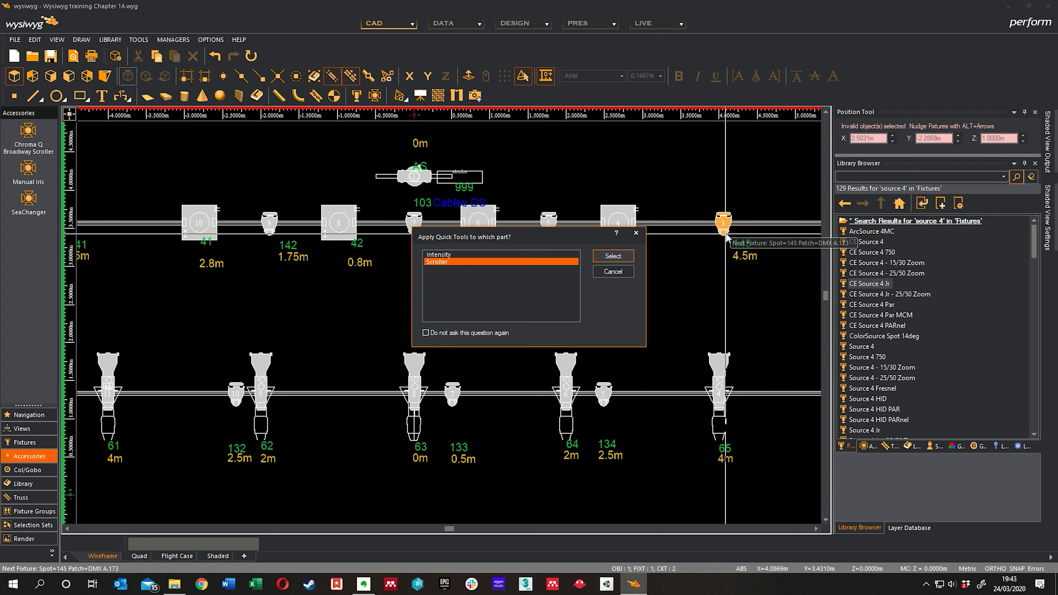
click(612, 256)
Step: Restart at spot 151 on the next truss upstage, assigning 151 and 152 with DMX A.174 and A.175 to the stage-right 3m and 1.1m scrollers
middle_drag(625, 265, 625, 297)
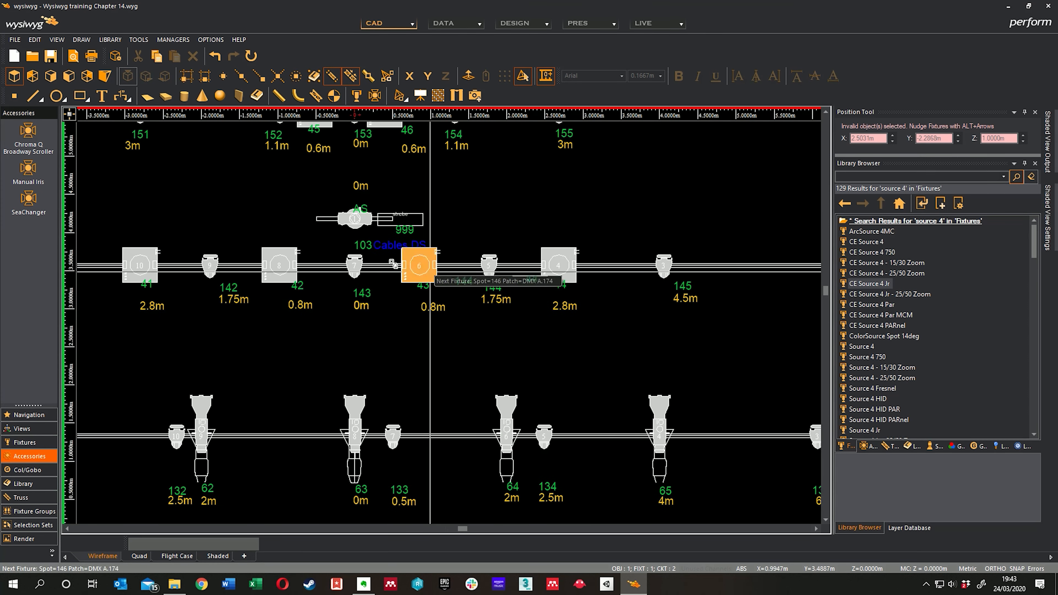
middle_drag(390, 258, 622, 313)
right_click(504, 278)
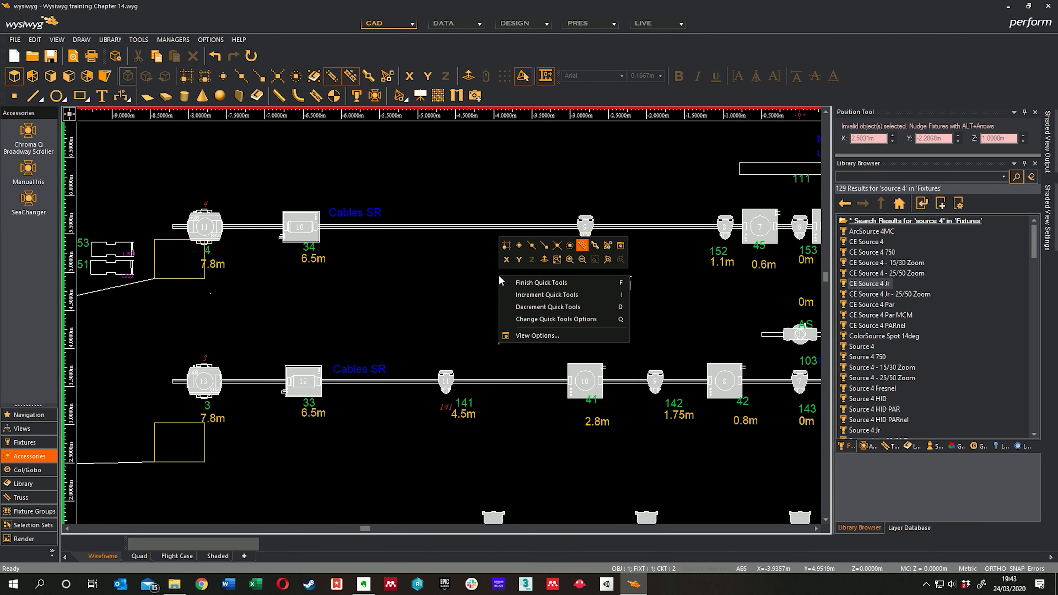
click(526, 319)
click(479, 246)
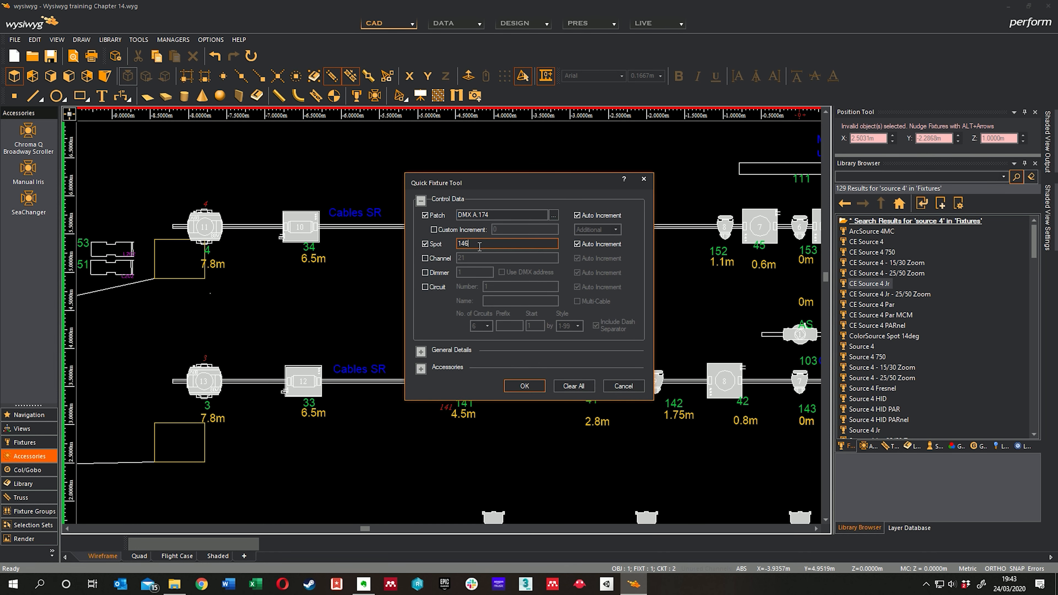
click(523, 389)
middle_drag(560, 300, 488, 302)
click(517, 239)
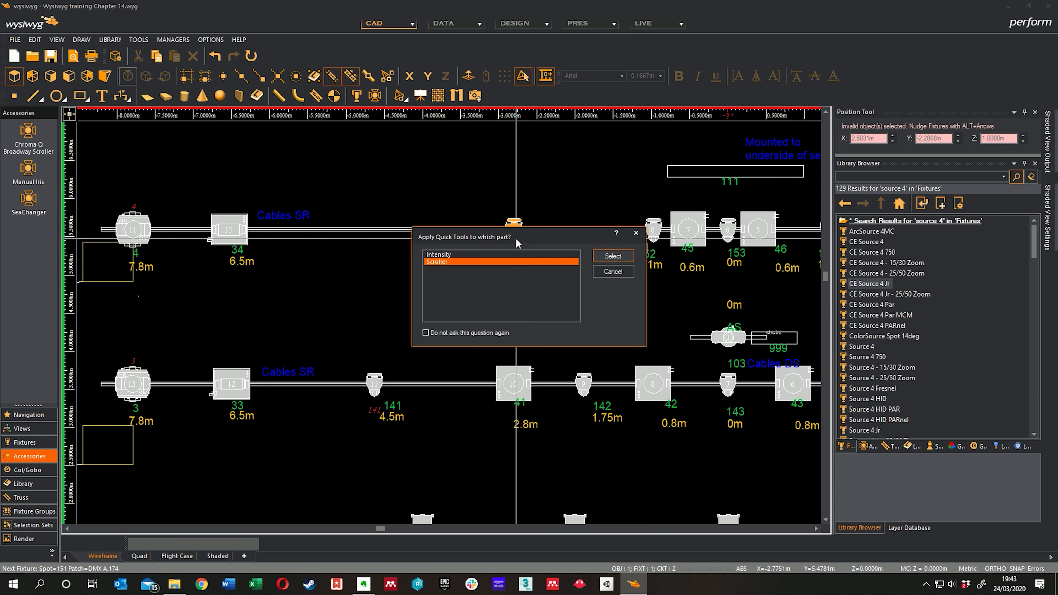
click(594, 257)
middle_drag(660, 257, 537, 265)
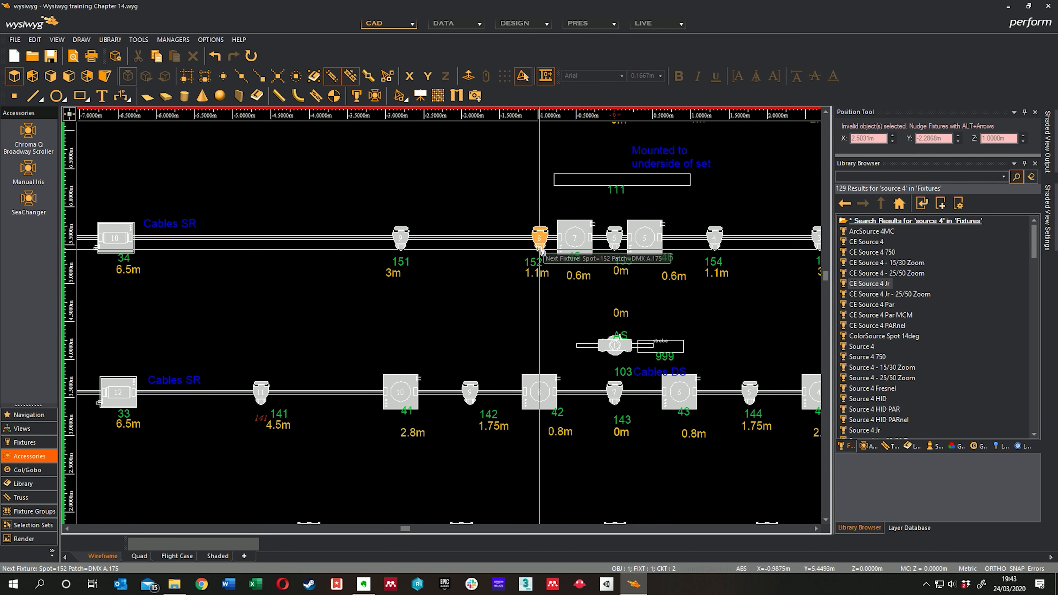
click(541, 253)
click(597, 257)
Step: Assign spots 153, 154 and 155 with DMX A.176, A.177 and A.178 to the same truss's scrollers at 0m, 1.1m and 3m stage left
middle_drag(673, 271, 569, 272)
click(509, 250)
click(614, 260)
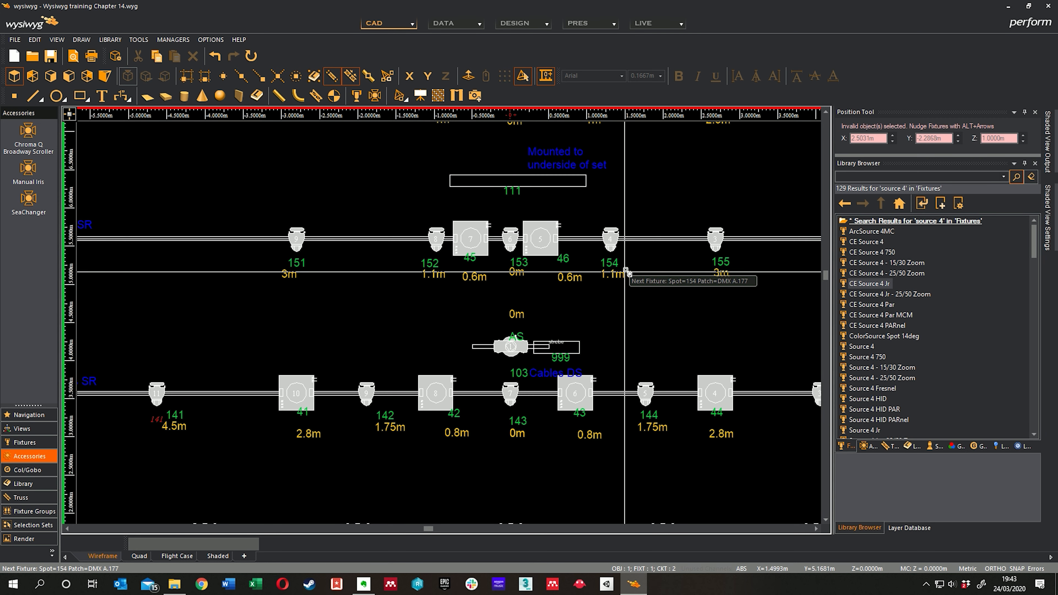
click(612, 251)
click(625, 262)
middle_drag(726, 275, 531, 279)
click(521, 247)
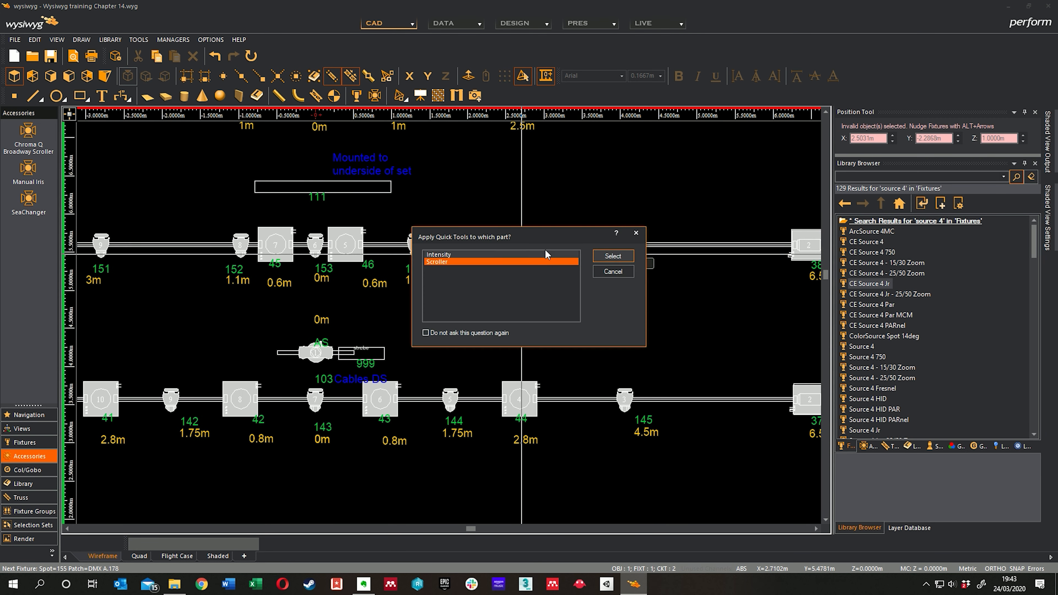
click(613, 256)
Step: Restart at spot 162 on the farthest upstage bar, assign 162 and 163 with DMX A.179 and A.180 beside unit 22, and finish Quick Tools
scroll(574, 341, down, 5)
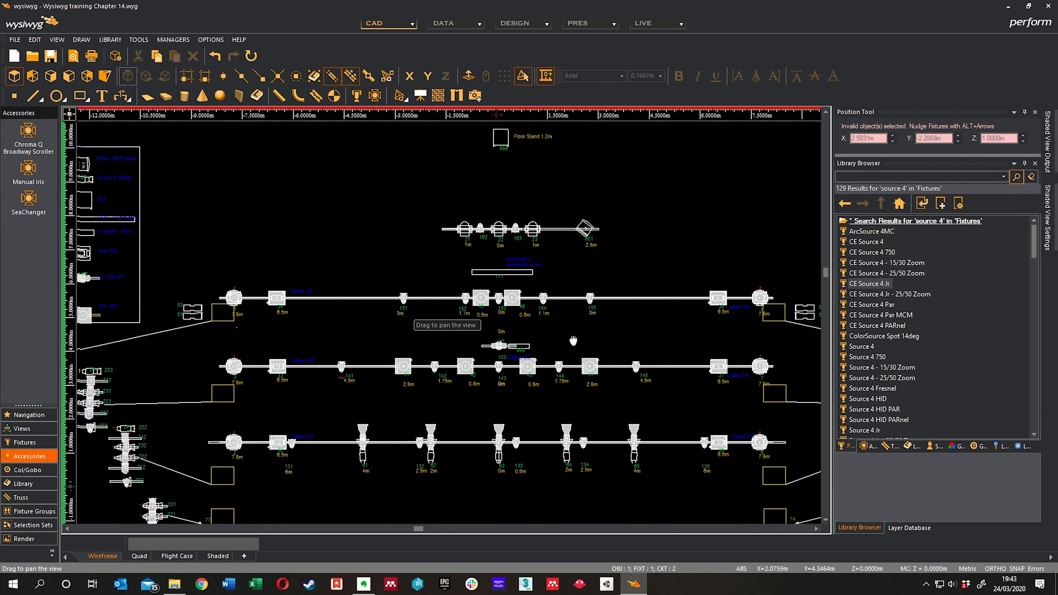
scroll(474, 246, up, 5)
right_click(451, 306)
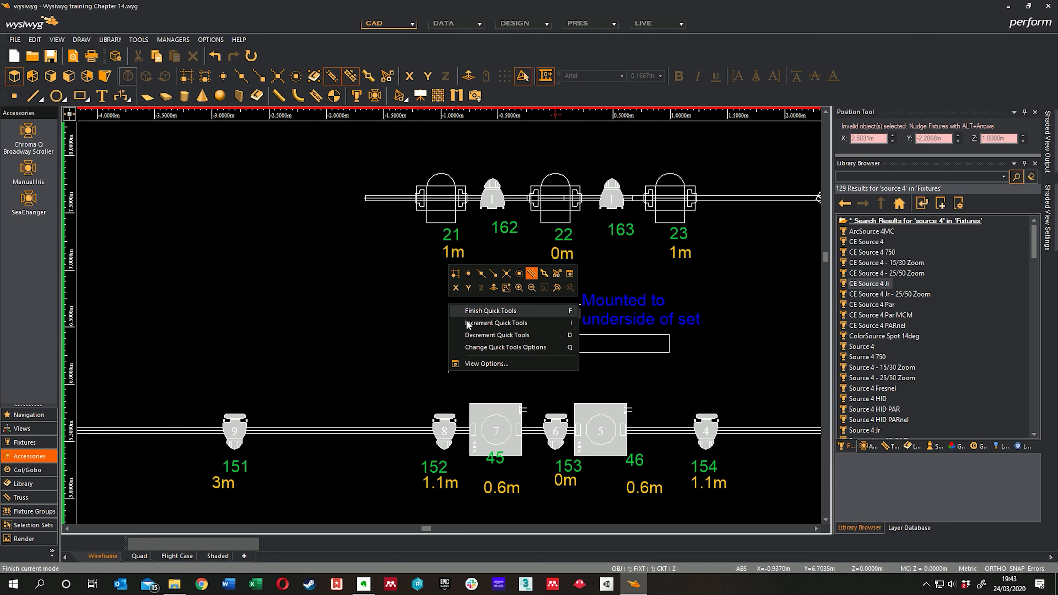
click(479, 348)
drag(479, 245, 450, 246)
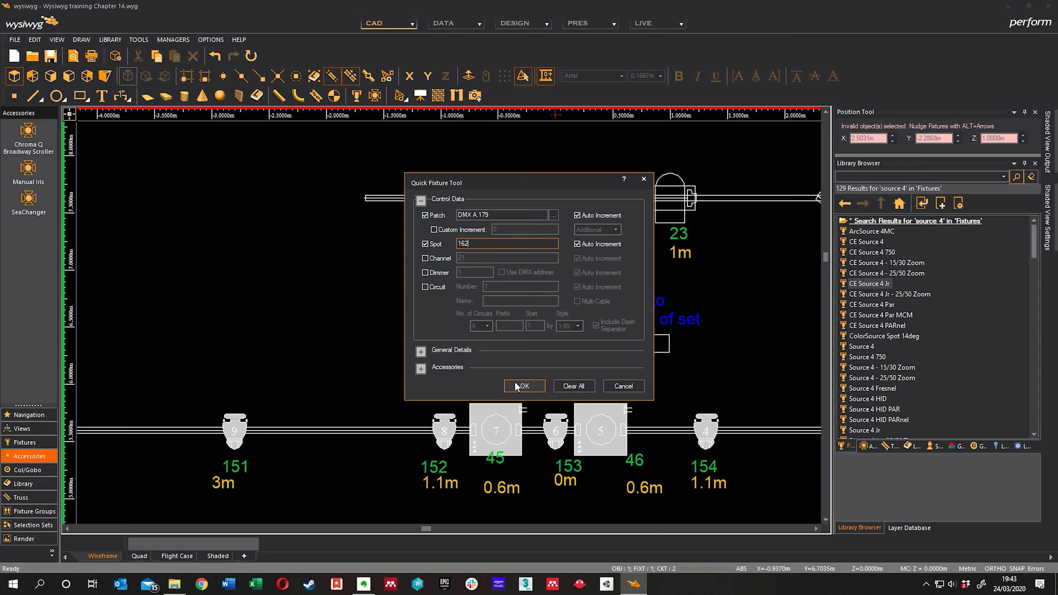
click(524, 386)
click(495, 205)
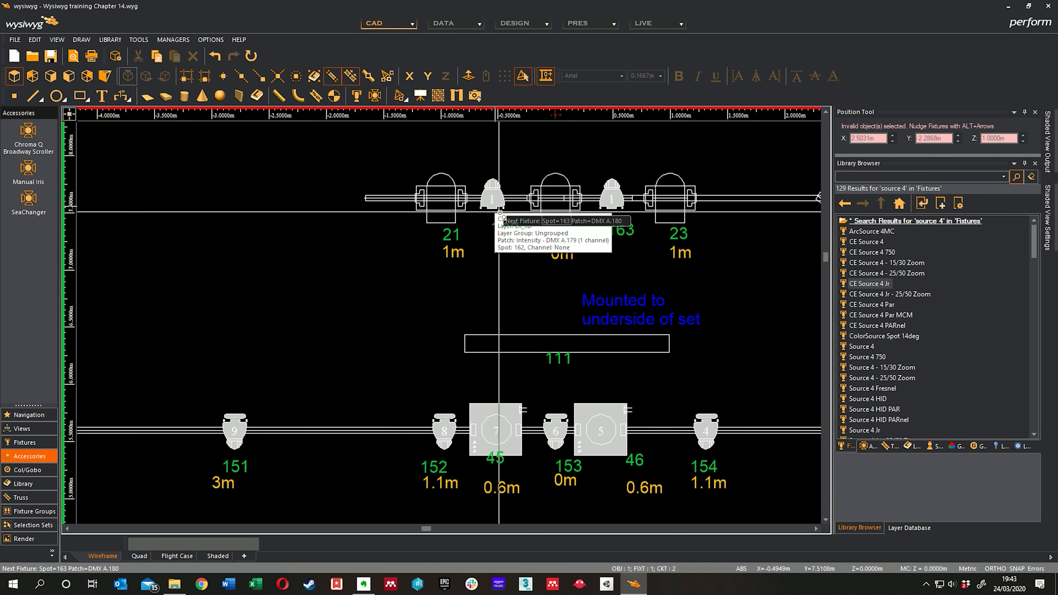
click(615, 207)
scroll(478, 274, down, 1)
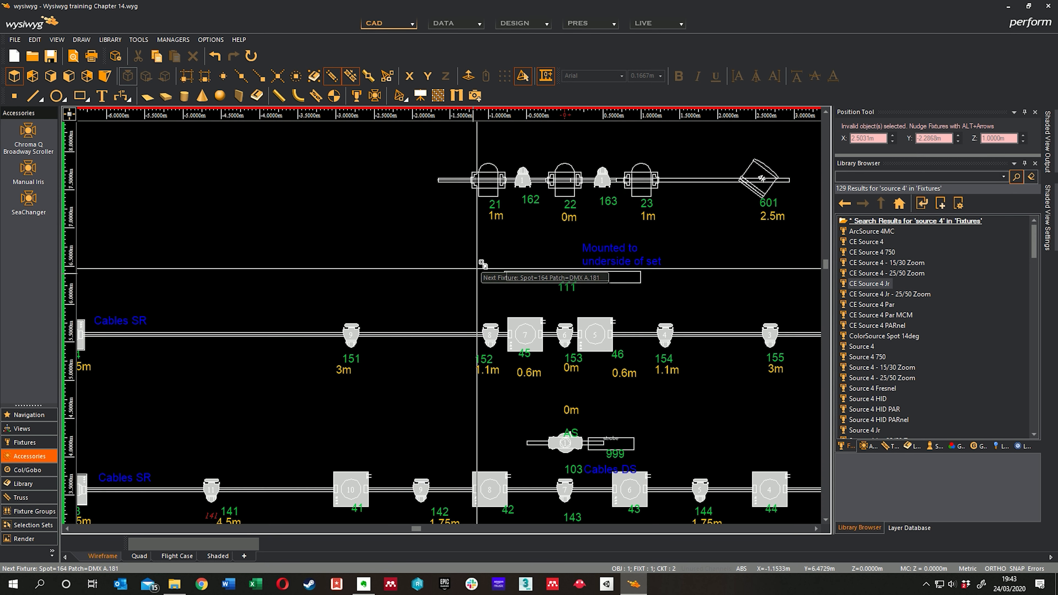
scroll(525, 193, down, 1)
middle_drag(564, 214, 564, 235)
scroll(538, 213, up, 2)
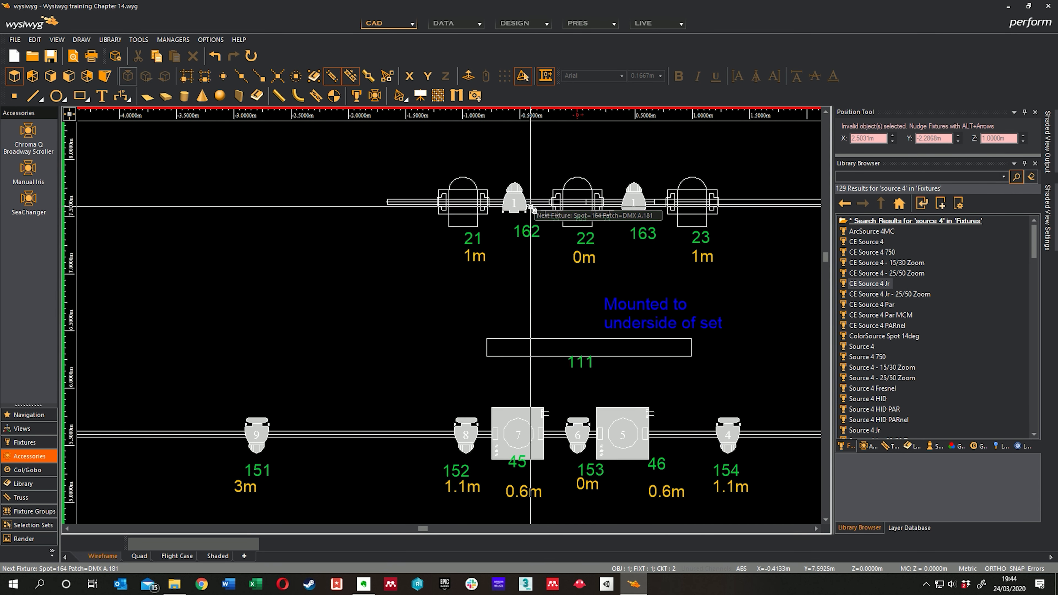
middle_drag(460, 308, 496, 279)
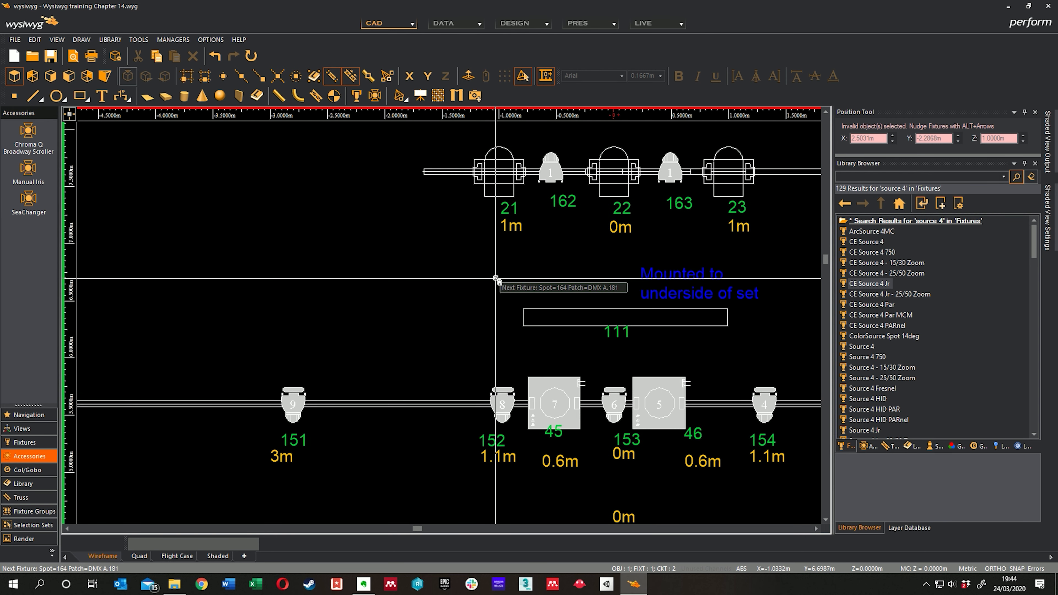
scroll(407, 280, down, 1)
right_click(401, 271)
click(443, 277)
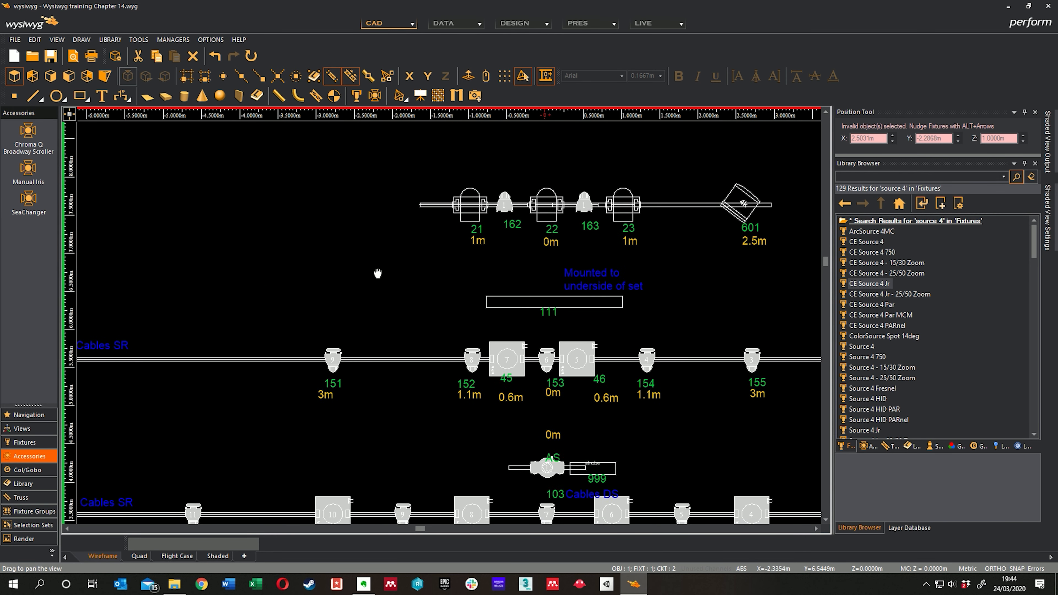
Step: Try to mount a Chroma Q Broadway Scroller accessory on the current selection
middle_drag(378, 272, 403, 228)
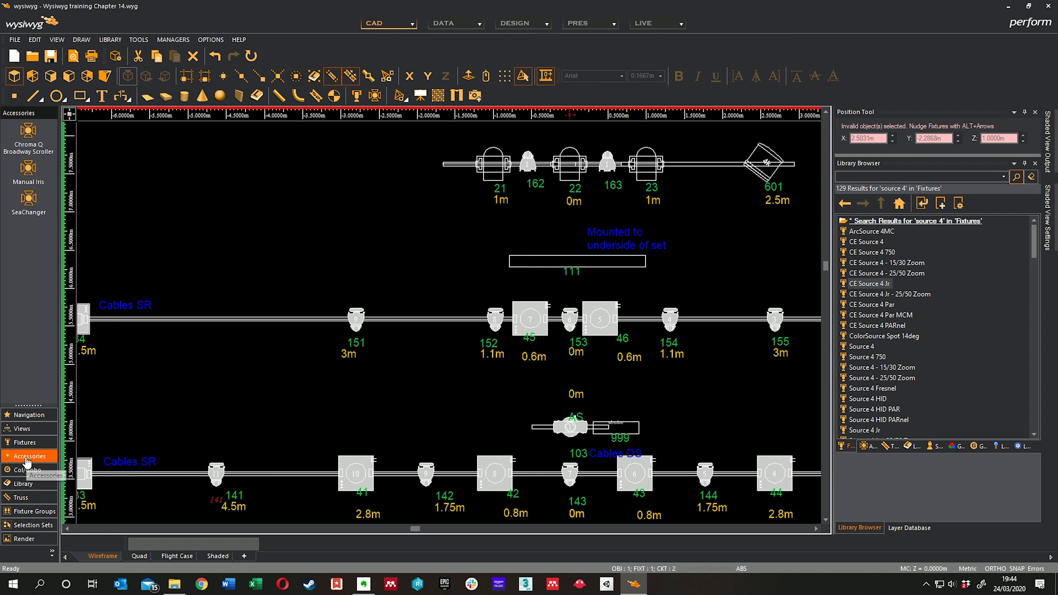
double_click(28, 132)
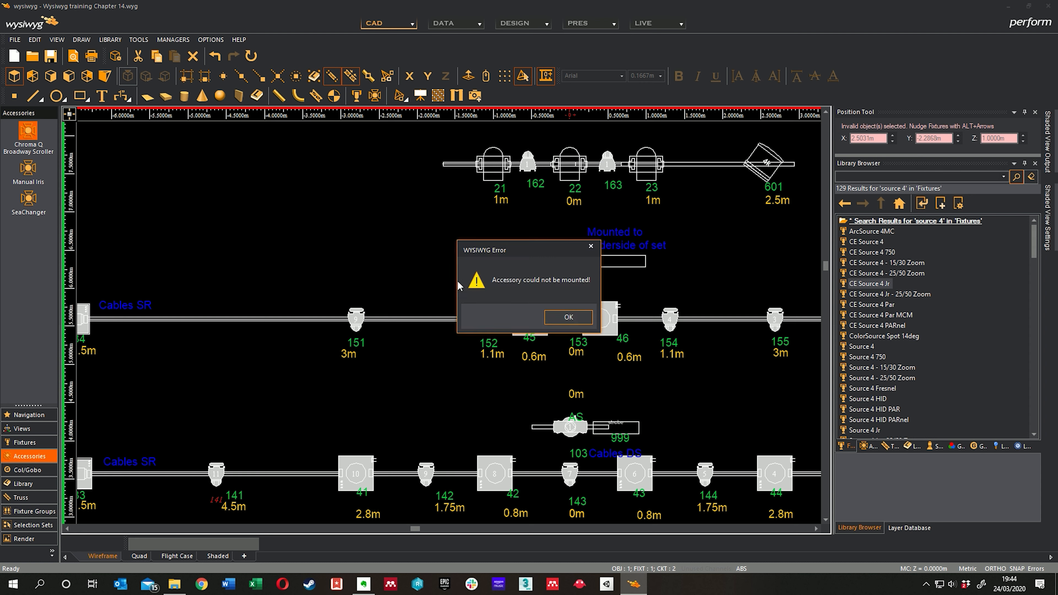
click(581, 318)
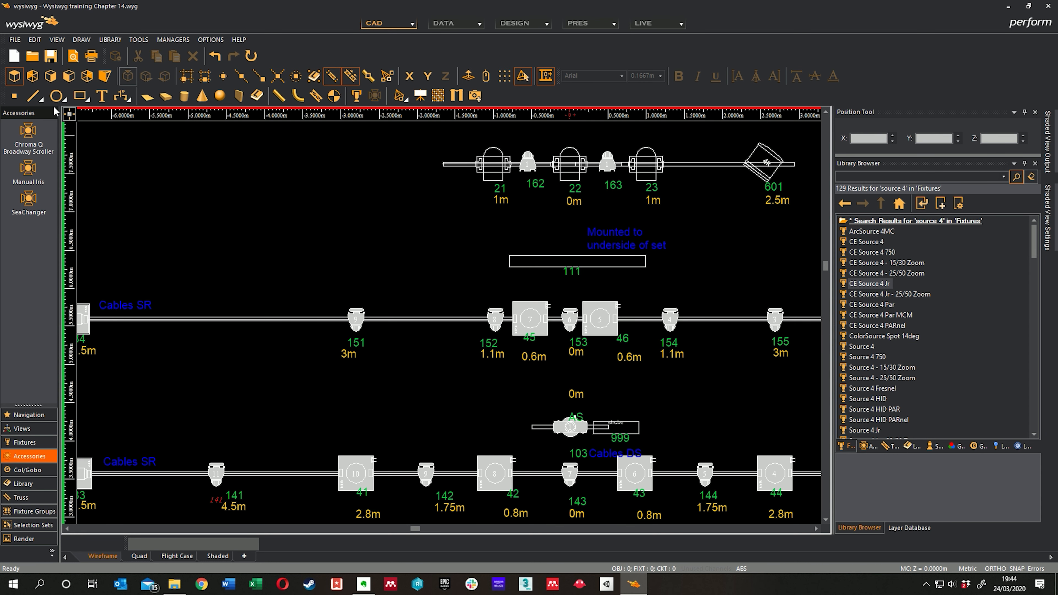
Step: Mount a Chroma Q Broadway Scroller on the spot 162 fixture of the farthest upstage bar and end accessory mounting
drag(28, 131, 528, 174)
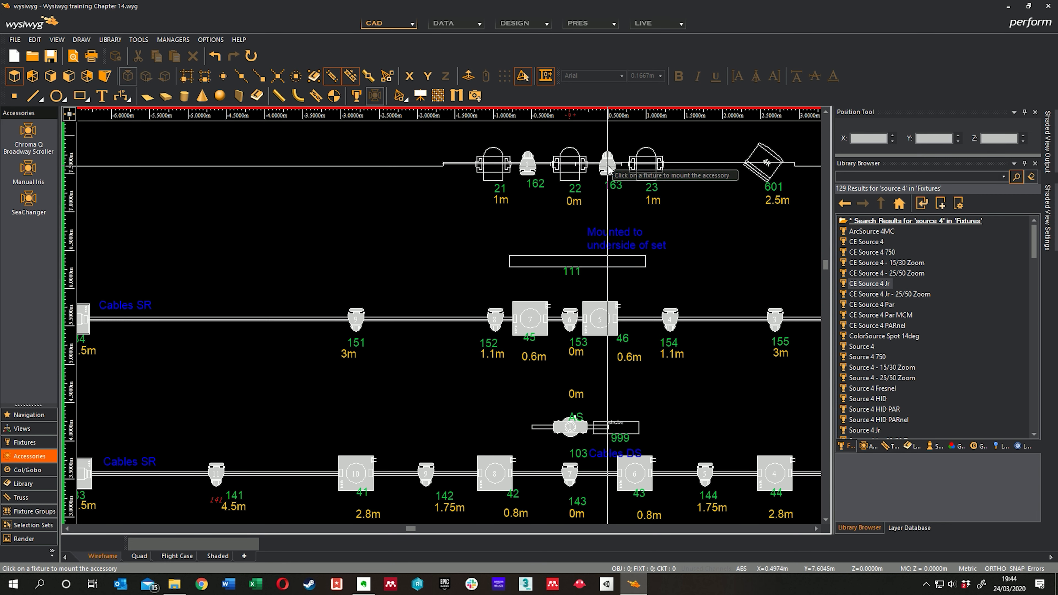
middle_drag(455, 334, 587, 179)
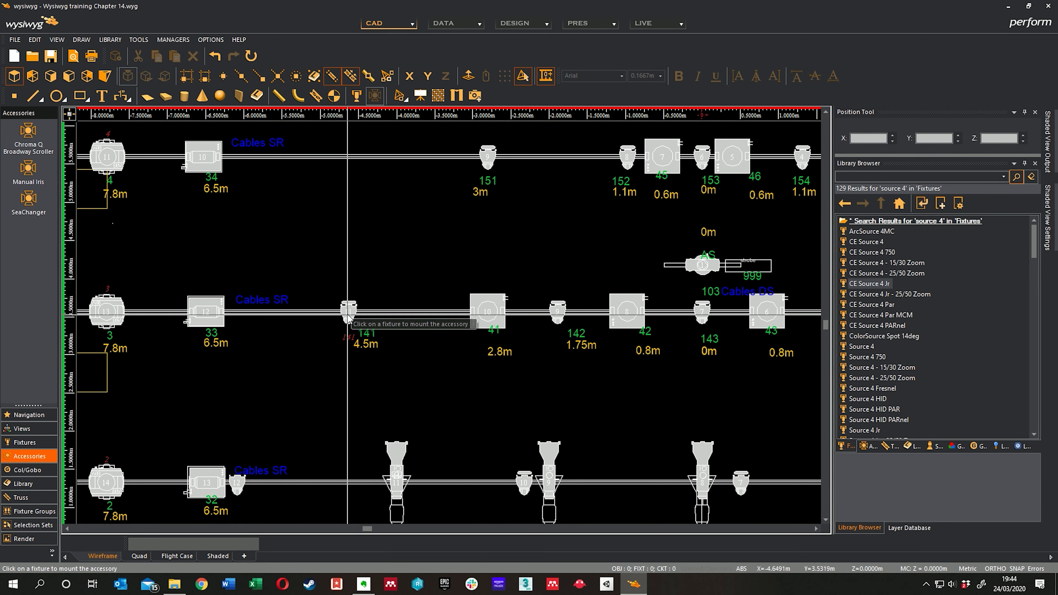
middle_drag(329, 405, 377, 277)
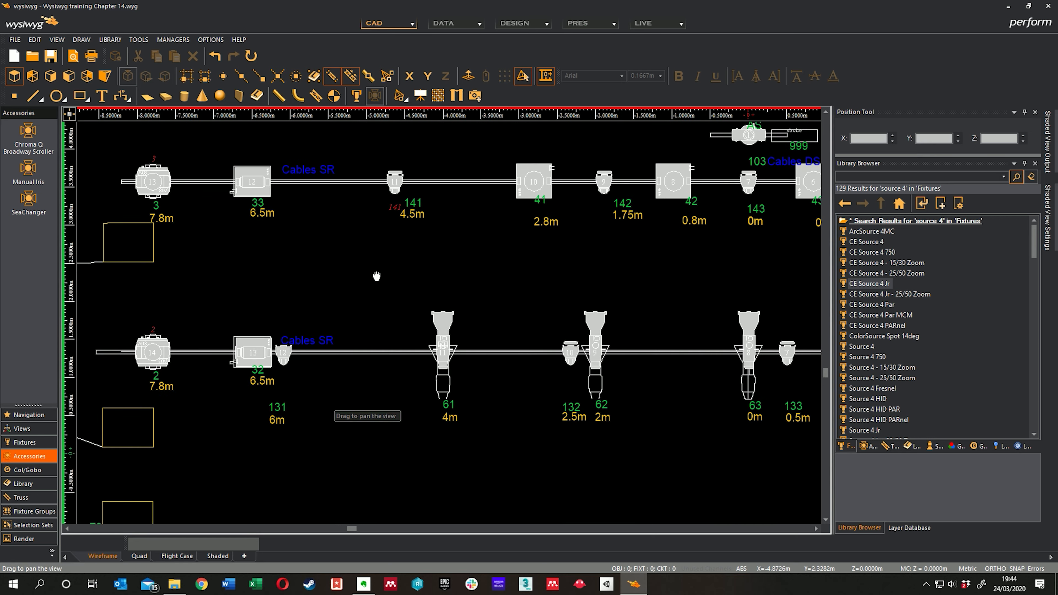
right_click(321, 382)
click(348, 389)
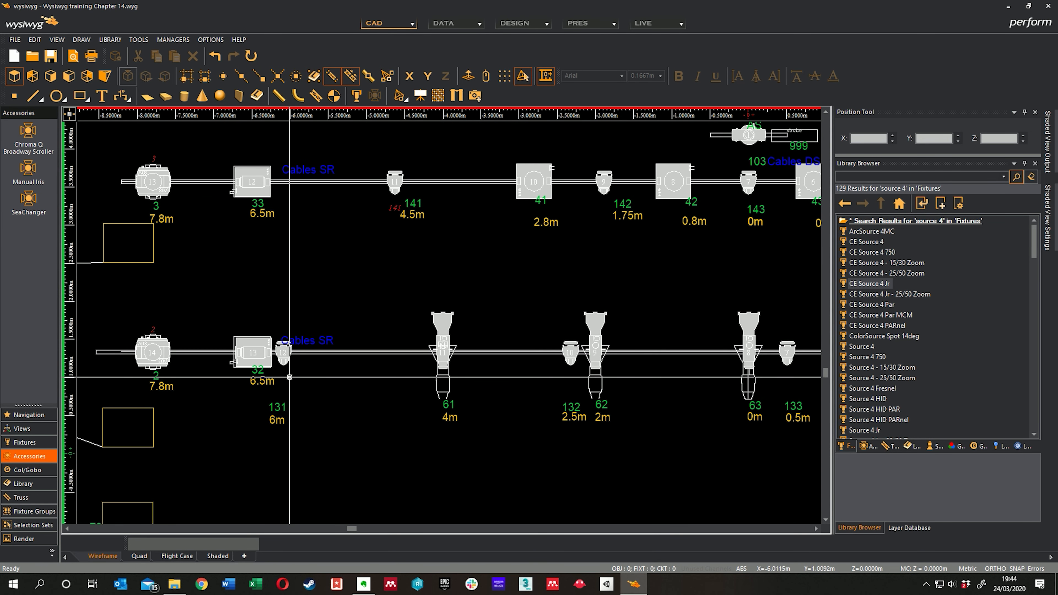
Step: In the spot 131 Source 4 Par's patch properties, set its channel to 131 and its universe to None
middle_drag(319, 359, 385, 354)
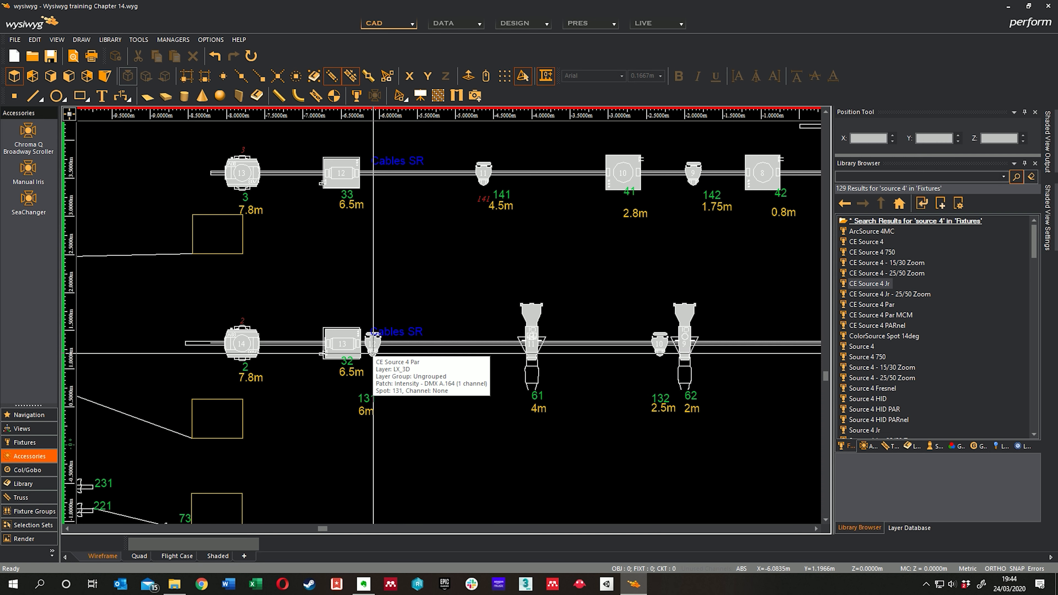
click(374, 345)
right_click(400, 363)
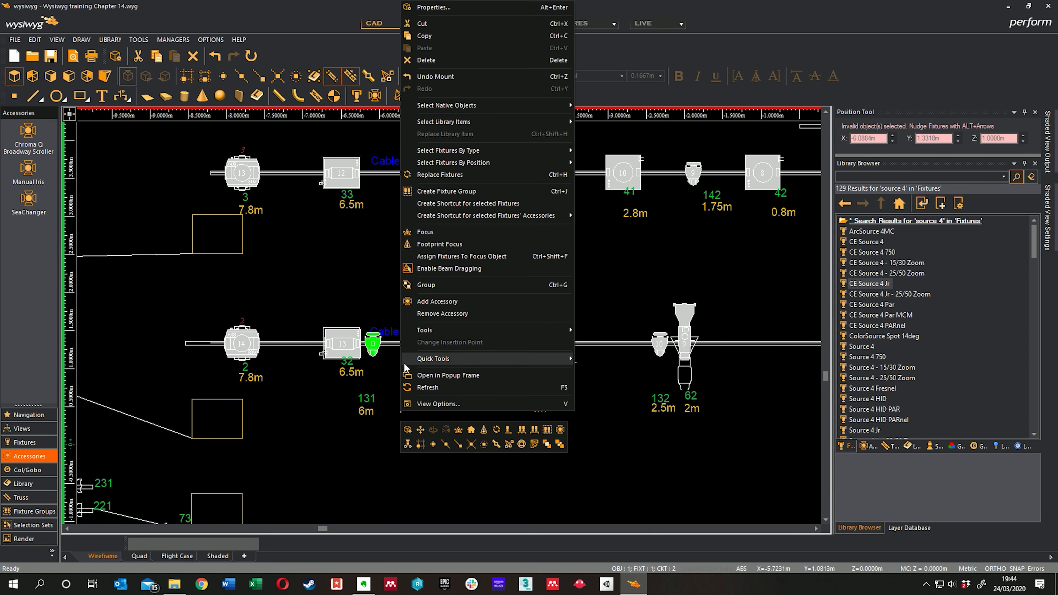
click(475, 9)
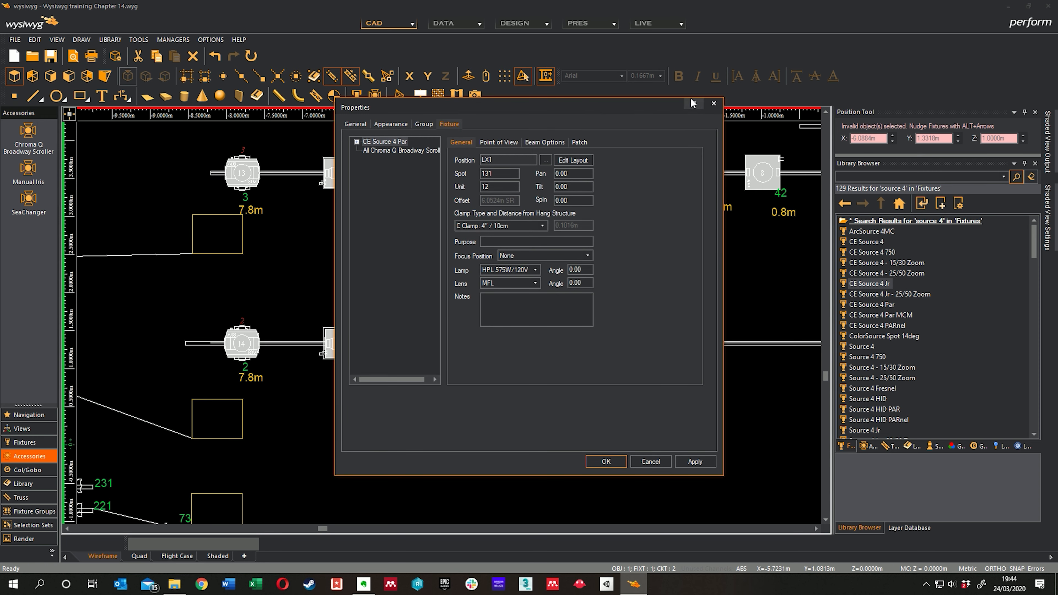
drag(610, 109, 788, 119)
click(757, 153)
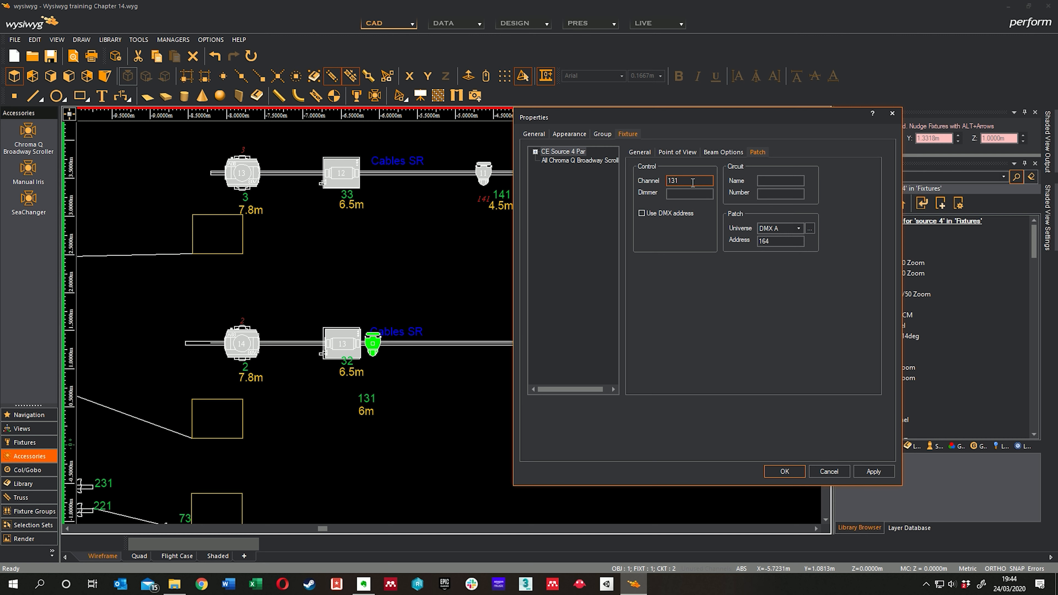
click(799, 232)
click(781, 244)
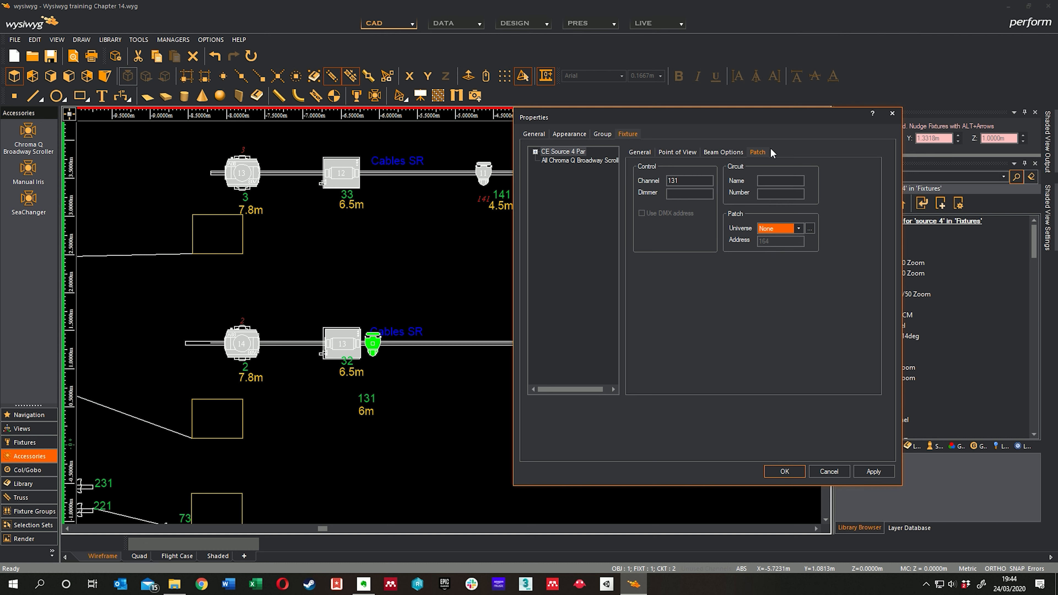
Step: Set the spot 131 fixture's Chroma Q scroller to channel 131, patched to DMX A address 164, and confirm the properties
click(592, 162)
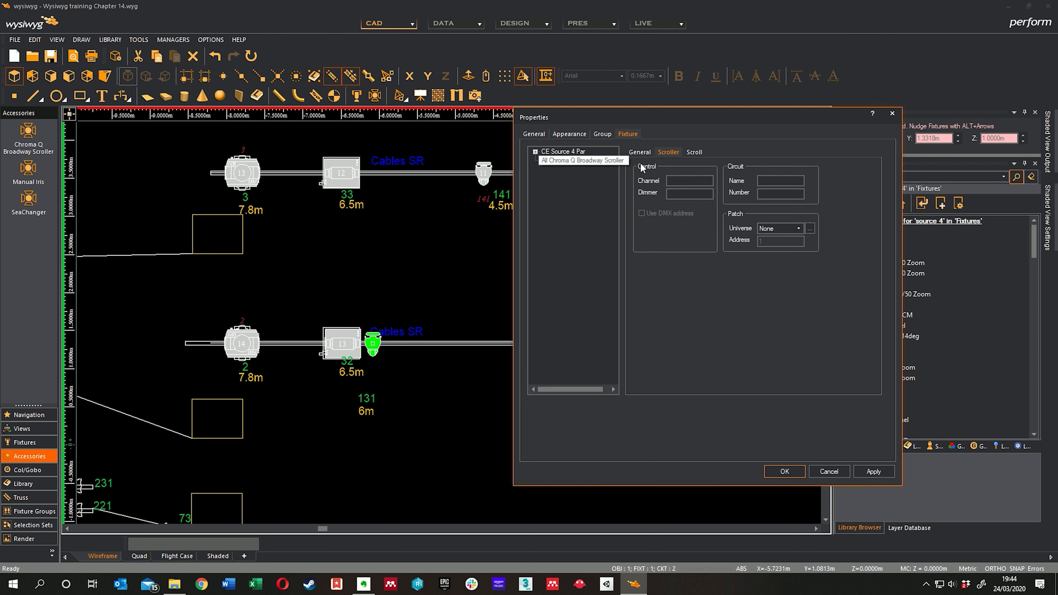
click(694, 179)
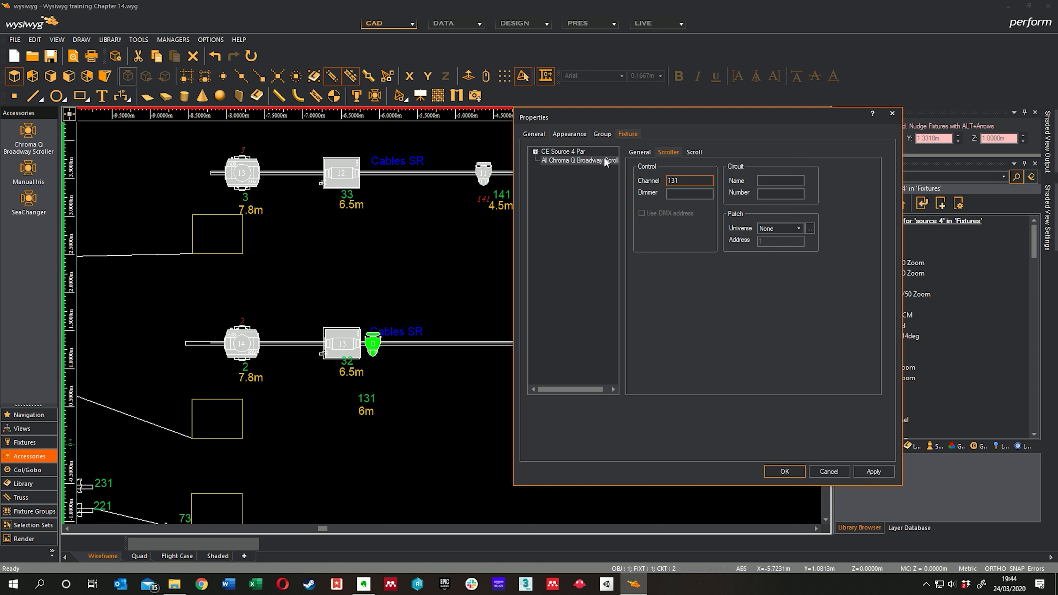
click(565, 152)
click(592, 160)
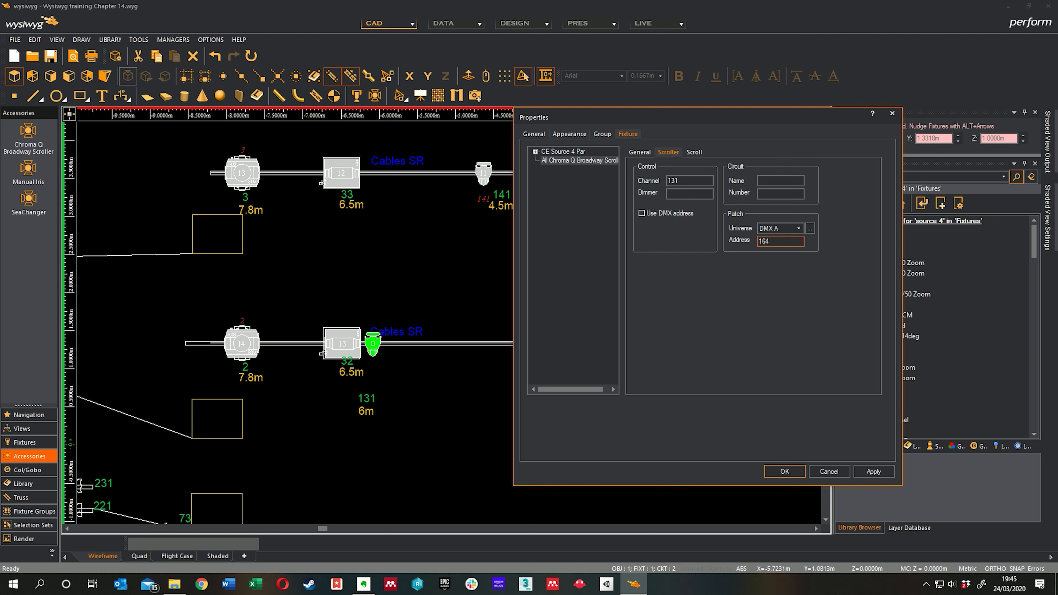
key(Return)
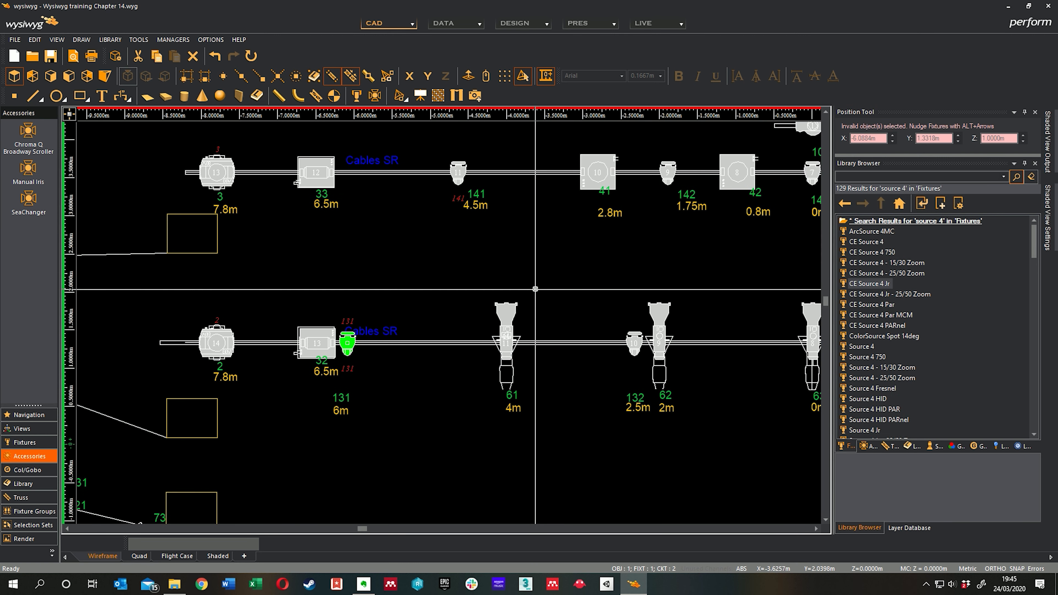
scroll(384, 341, down, 1)
middle_drag(533, 160, 476, 312)
middle_drag(597, 218, 583, 272)
scroll(510, 237, up, 1)
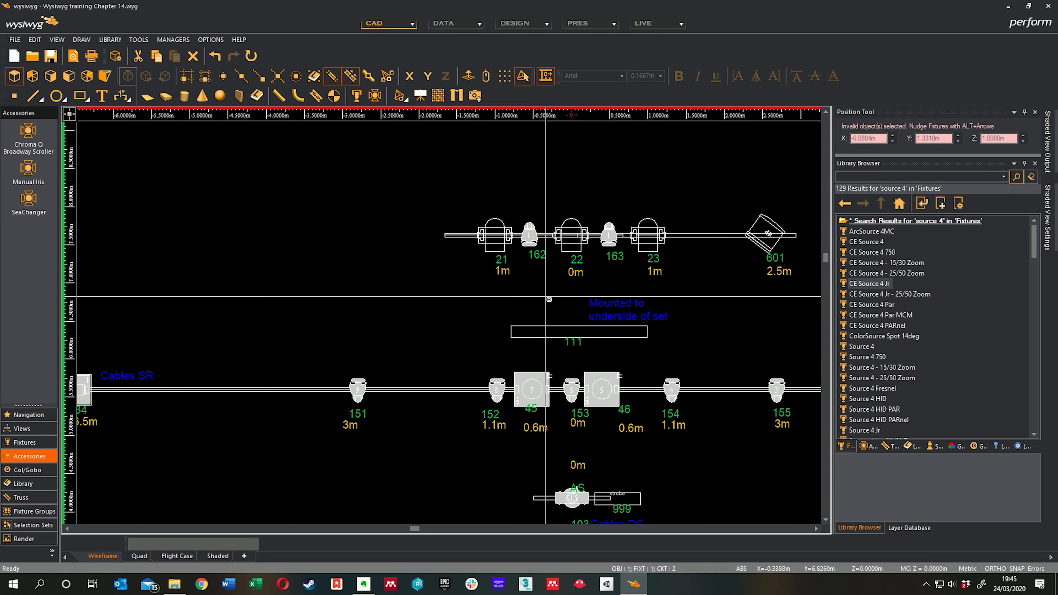
middle_drag(544, 301, 407, 278)
middle_drag(716, 343, 538, 322)
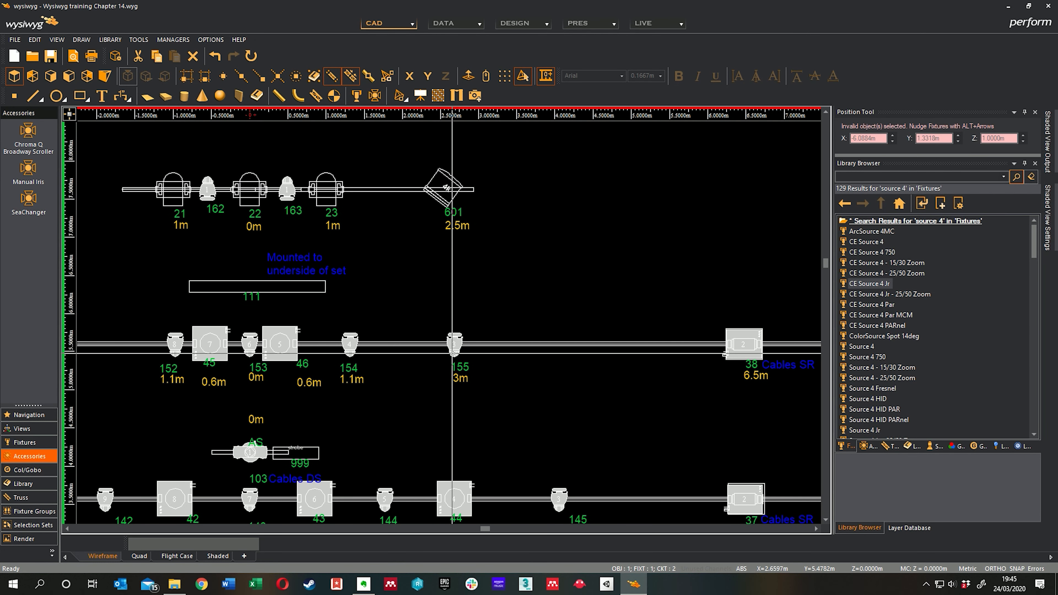
Step: Check the DMX patch of the Chroma Q Broadway Scroller in the spot 155 fixture's properties
mouse_move(452, 354)
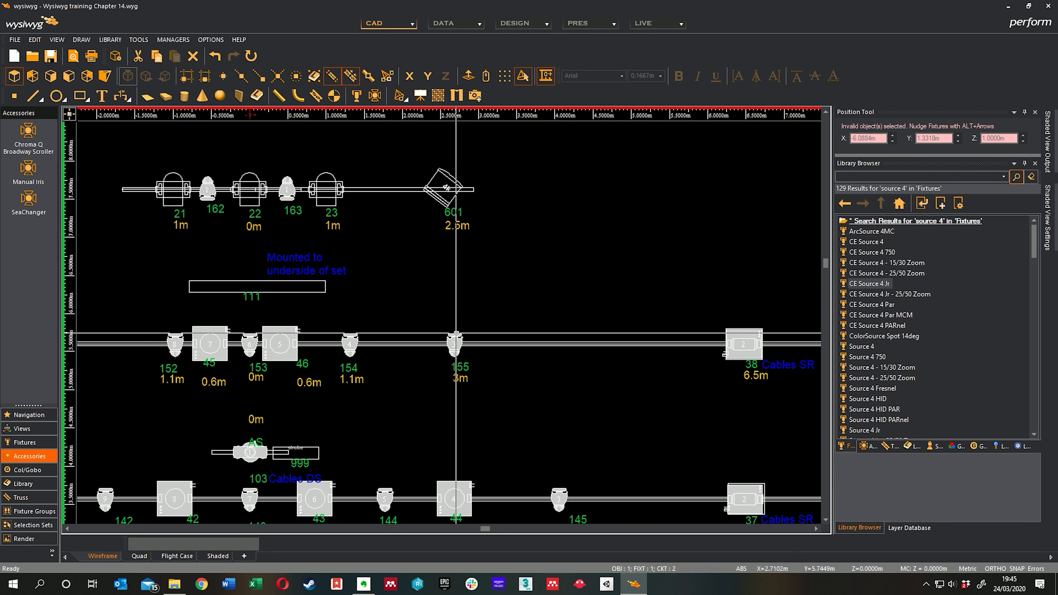
click(455, 333)
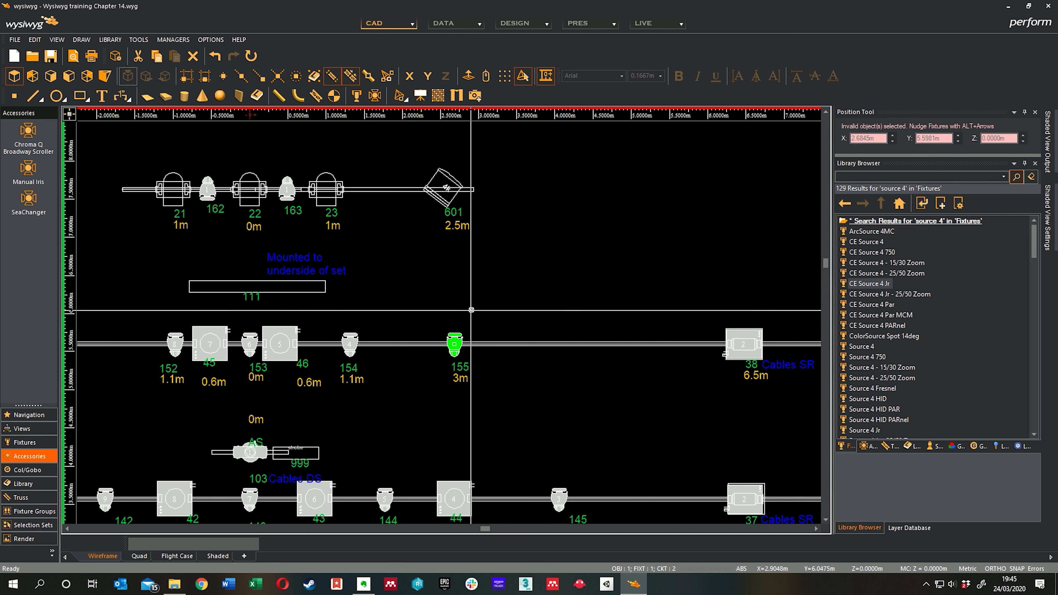
right_click(472, 335)
click(565, 8)
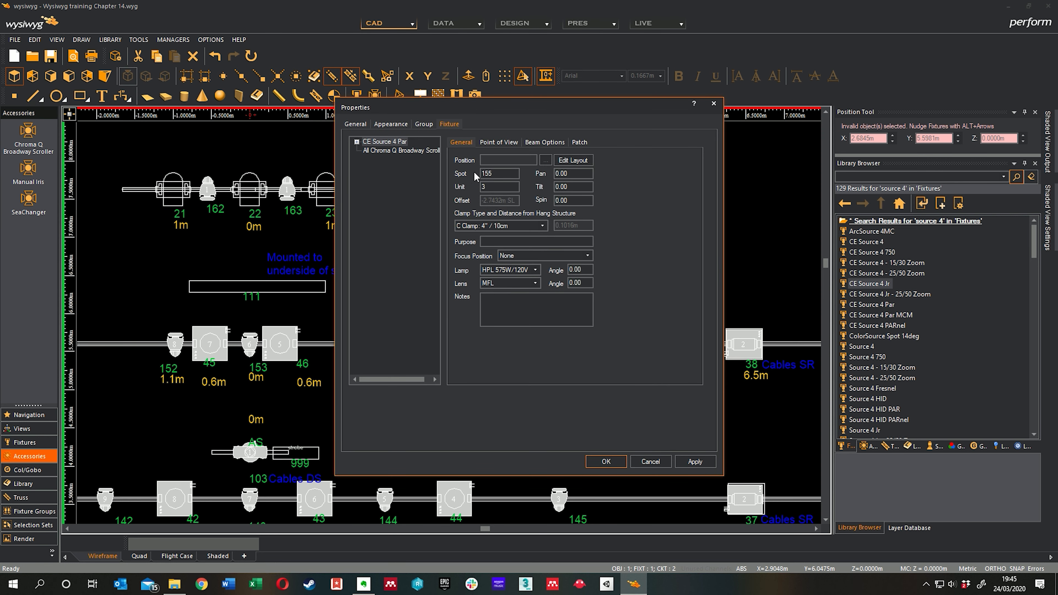
click(405, 151)
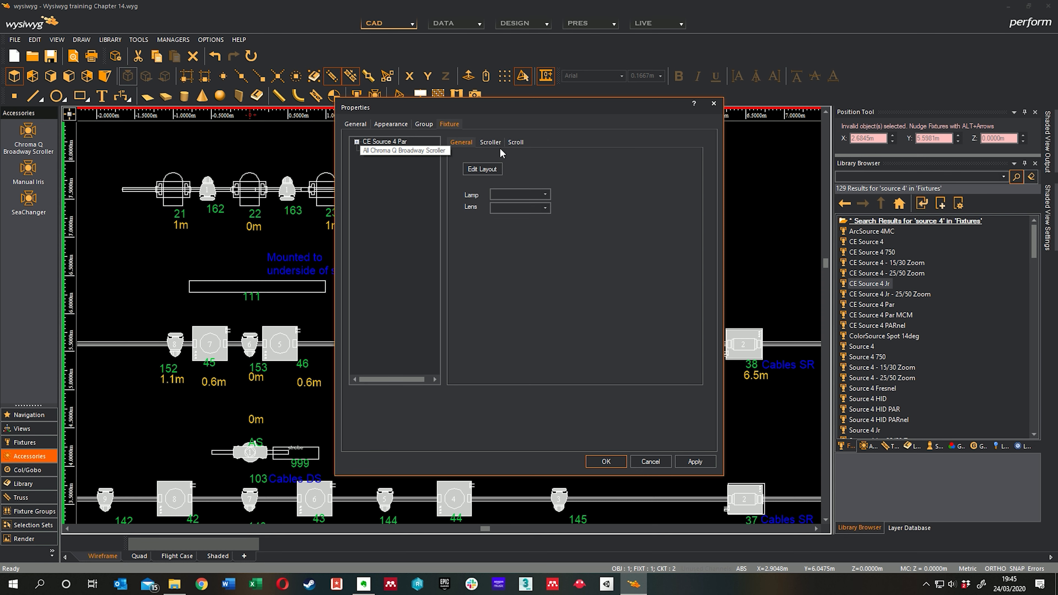
click(513, 142)
click(491, 142)
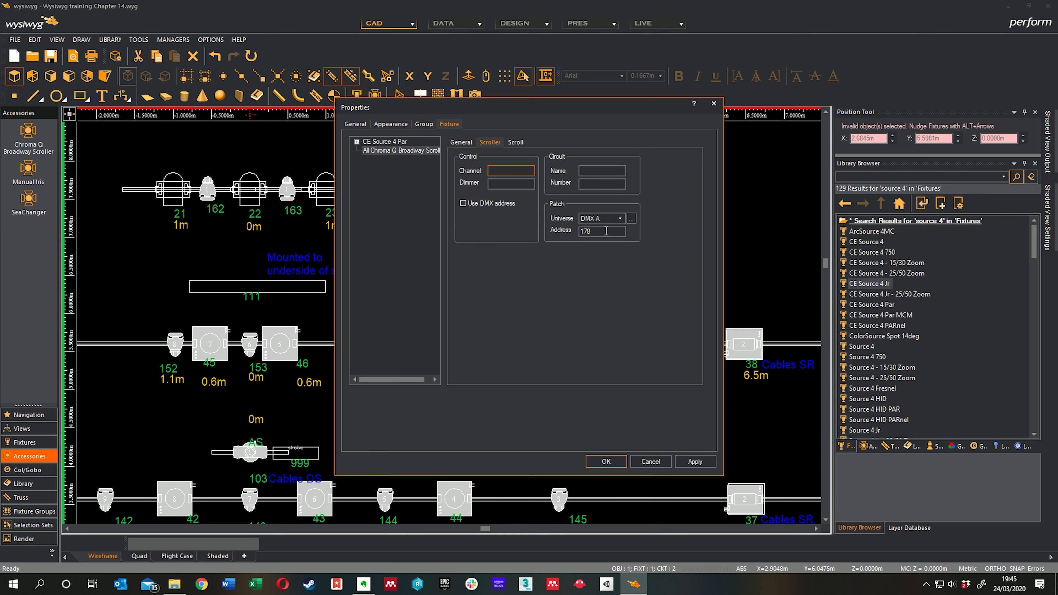
click(613, 458)
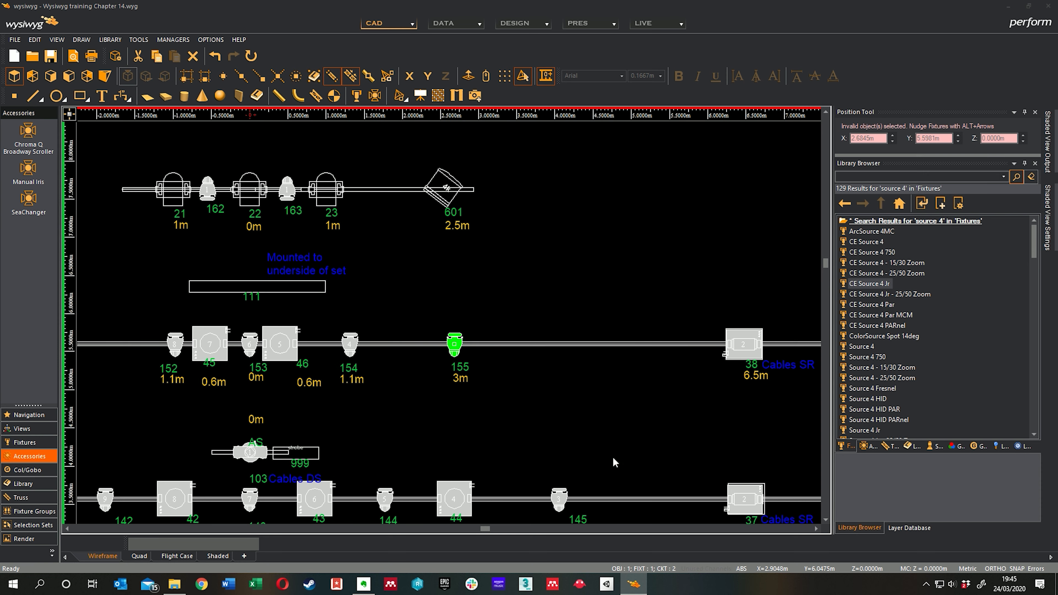
Step: Using Quick Tools, assign spot 162 with patch DMX A.179 and the following increment to the 162 and 163 fixtures' scrollers, and finish Quick Tools
middle_drag(398, 262, 521, 260)
right_click(552, 261)
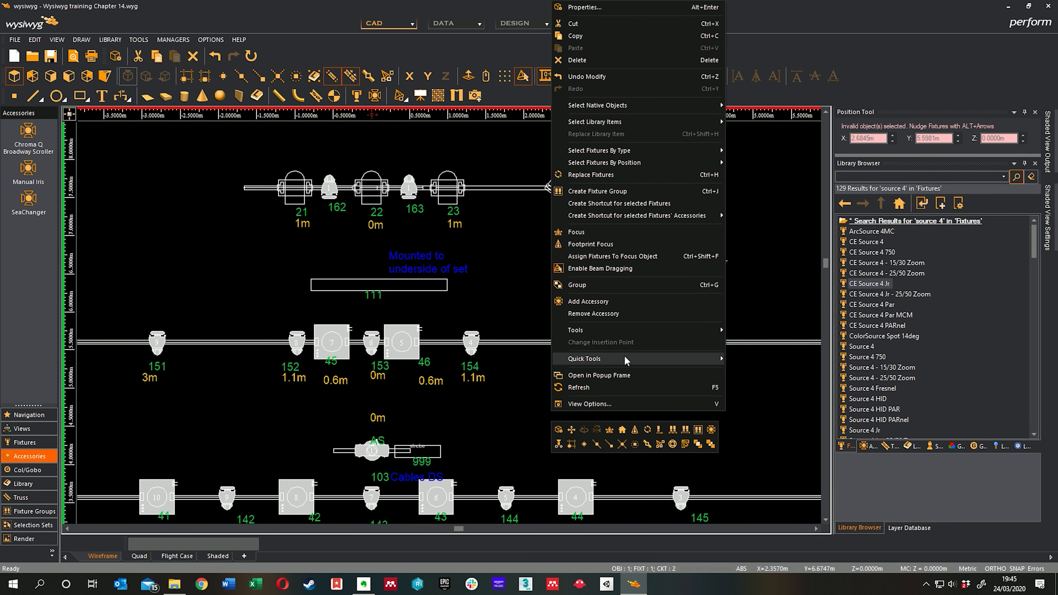
mouse_move(627, 362)
click(766, 357)
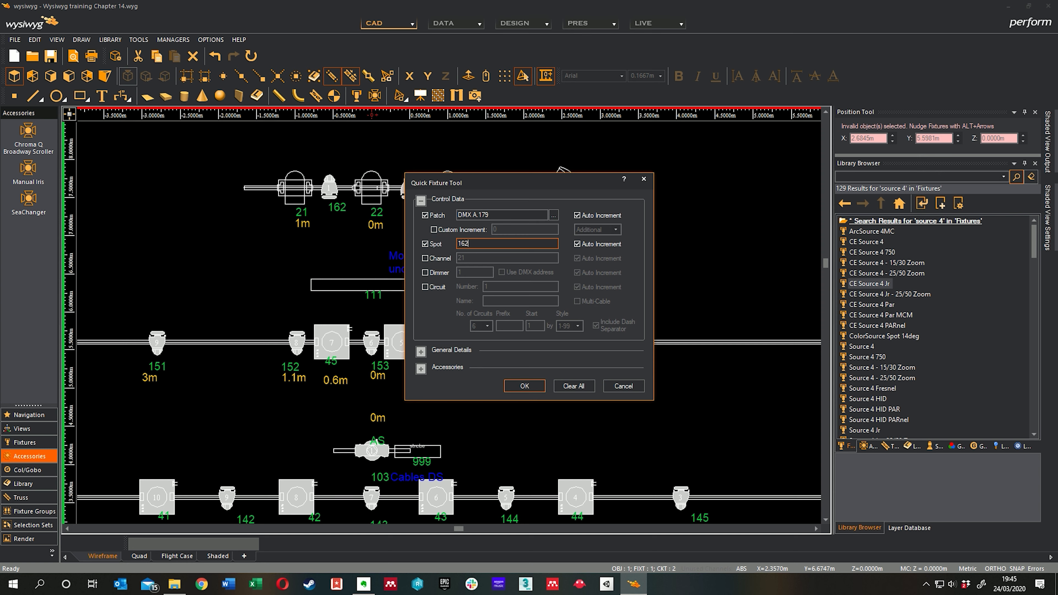
click(522, 386)
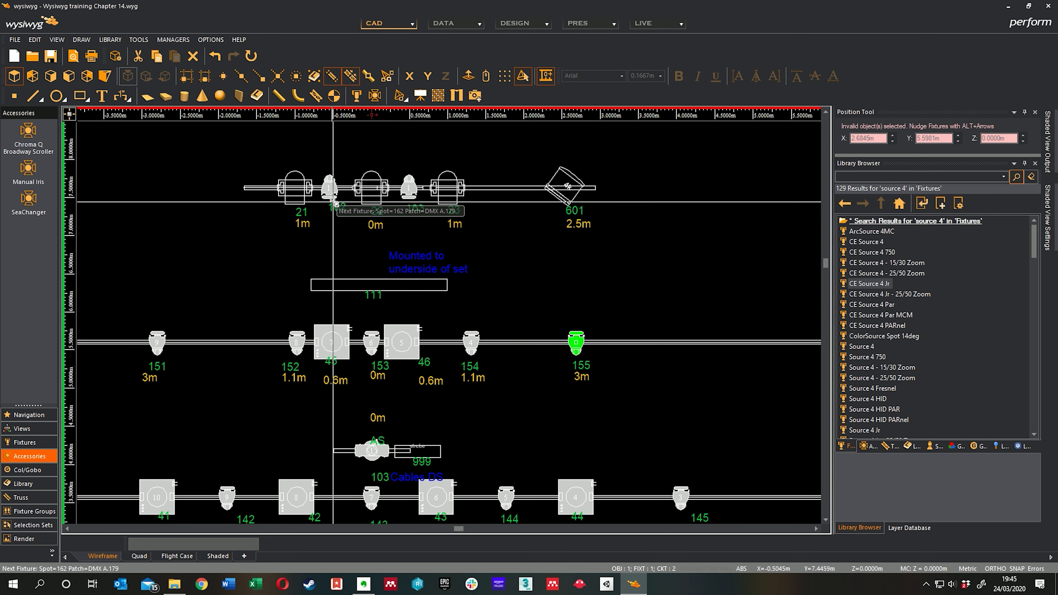
click(331, 195)
click(611, 251)
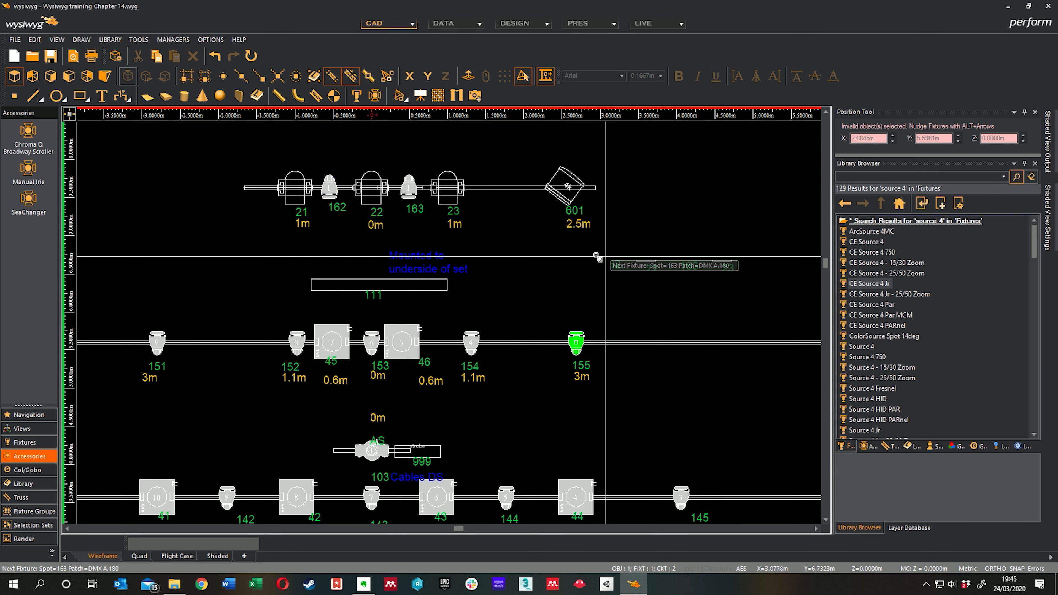
click(411, 195)
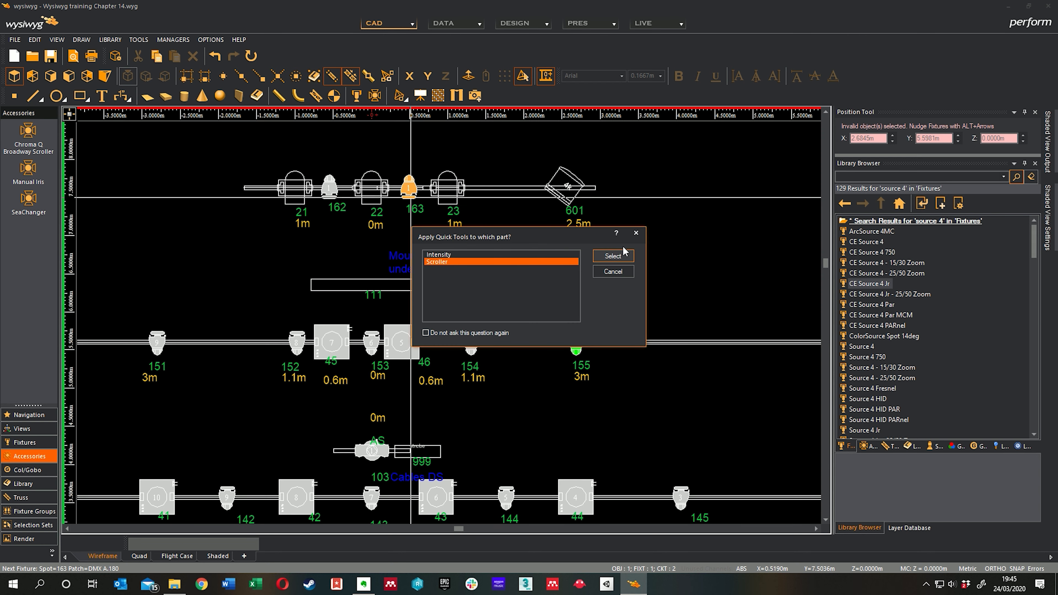
click(619, 253)
middle_drag(434, 261, 655, 245)
right_click(419, 232)
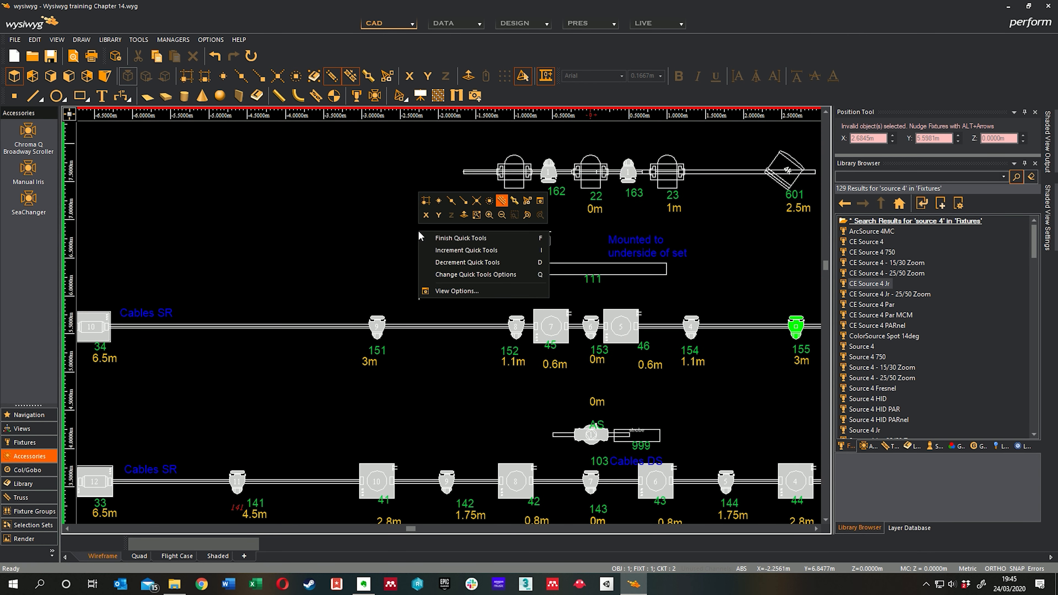
click(432, 235)
middle_drag(387, 249, 396, 218)
scroll(397, 219, down, 1)
middle_drag(402, 315, 521, 179)
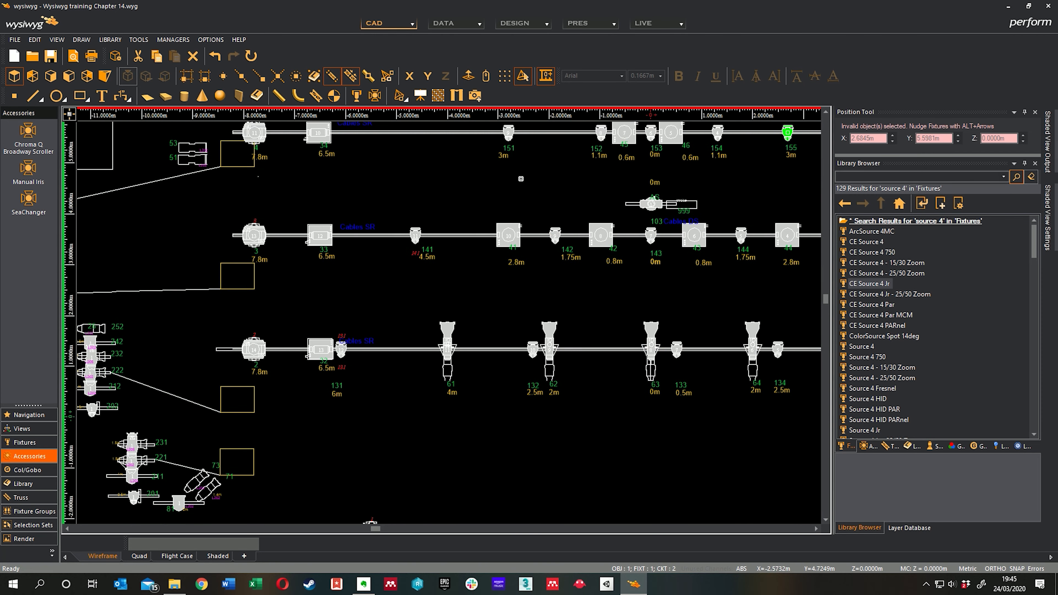
middle_drag(372, 349, 374, 319)
scroll(298, 349, up, 2)
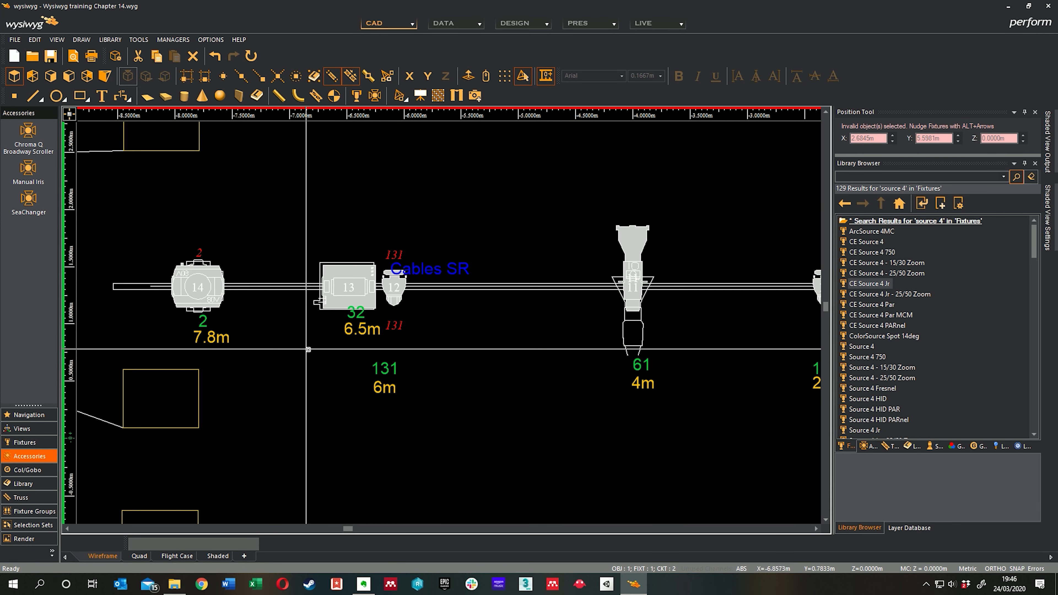
mouse_move(336, 351)
middle_down()
mouse_move(314, 359)
mouse_move(308, 349)
middle_up()
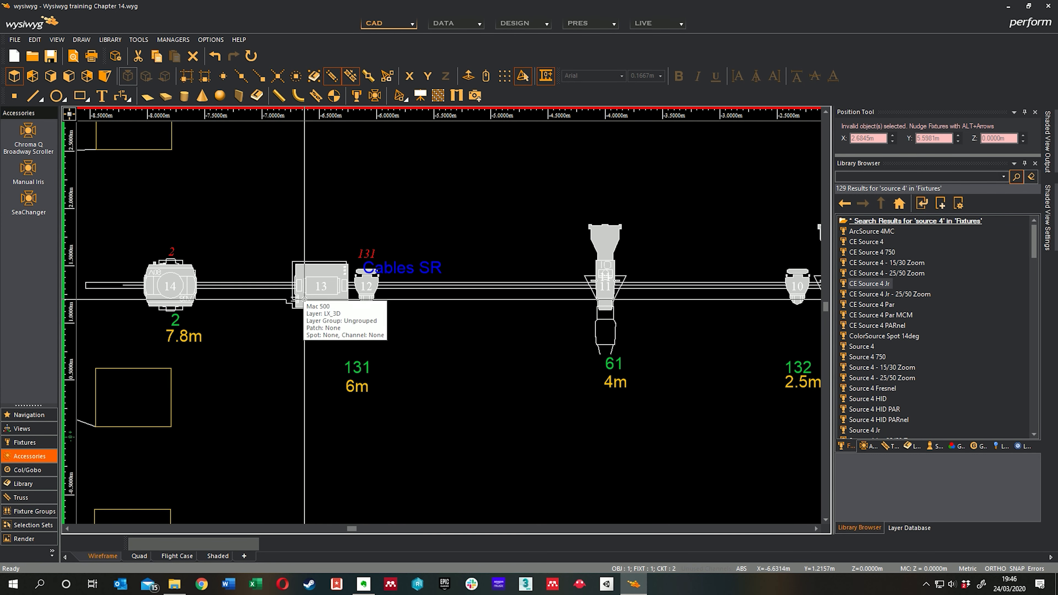
scroll(304, 300, down, 4)
right_click(347, 375)
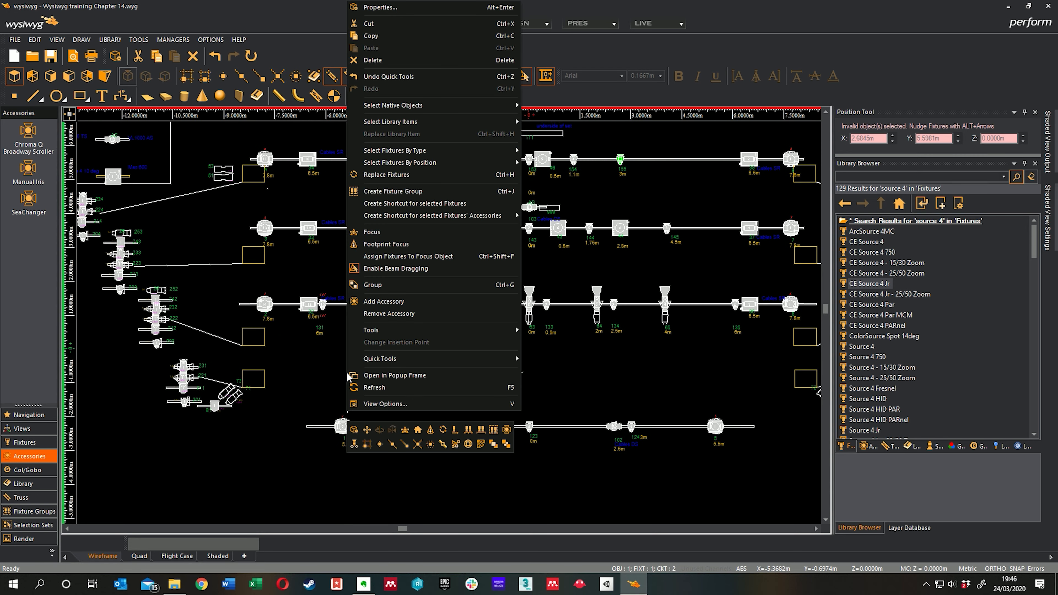
mouse_move(395, 359)
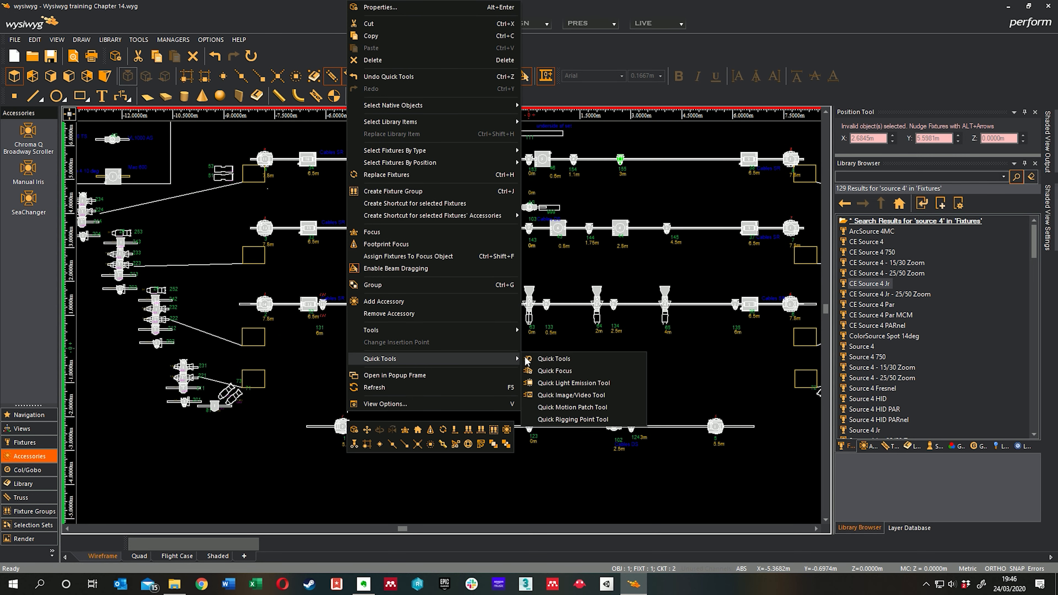
click(589, 360)
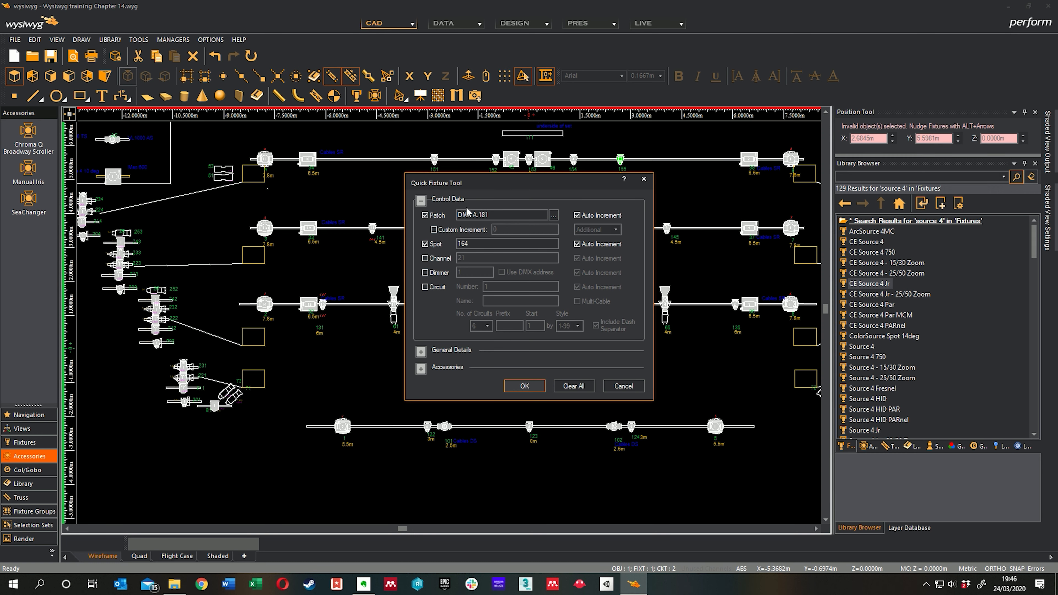
click(624, 386)
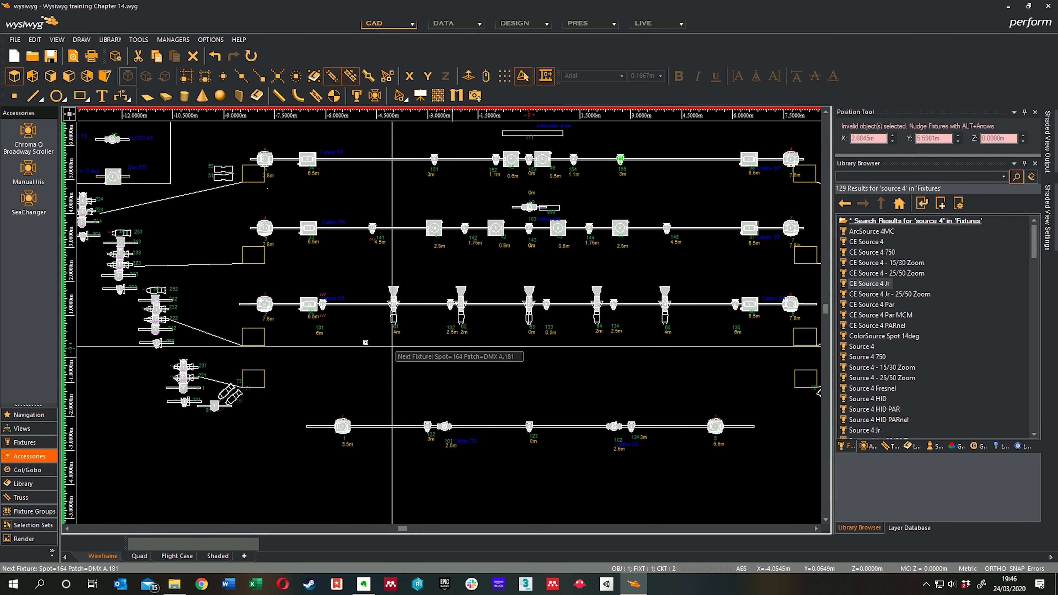
Step: Using Quick Tools, assign spot 32 and patch DMX A.181 to the Mac 500 beside the spot 131 fixture
middle_drag(344, 336, 381, 343)
scroll(379, 340, up, 3)
scroll(342, 298, down, 2)
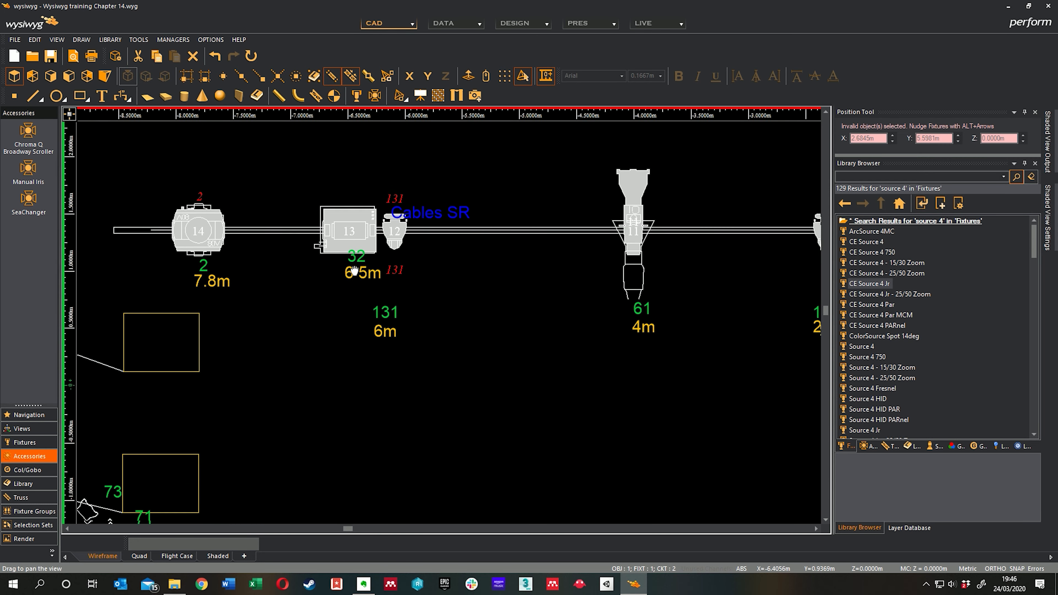
scroll(341, 291, down, 2)
right_click(364, 334)
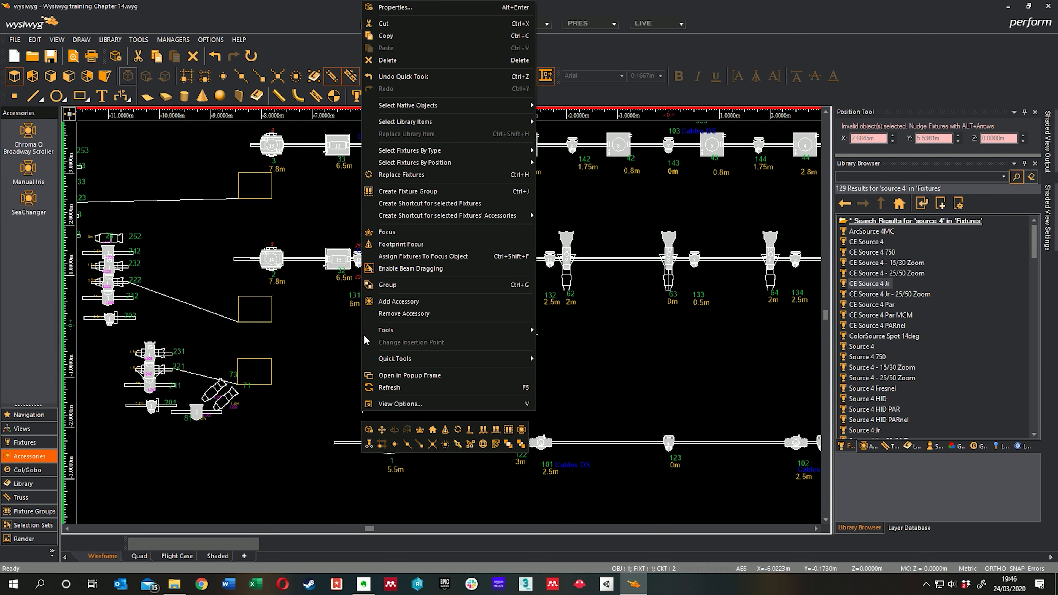
mouse_move(417, 360)
click(605, 356)
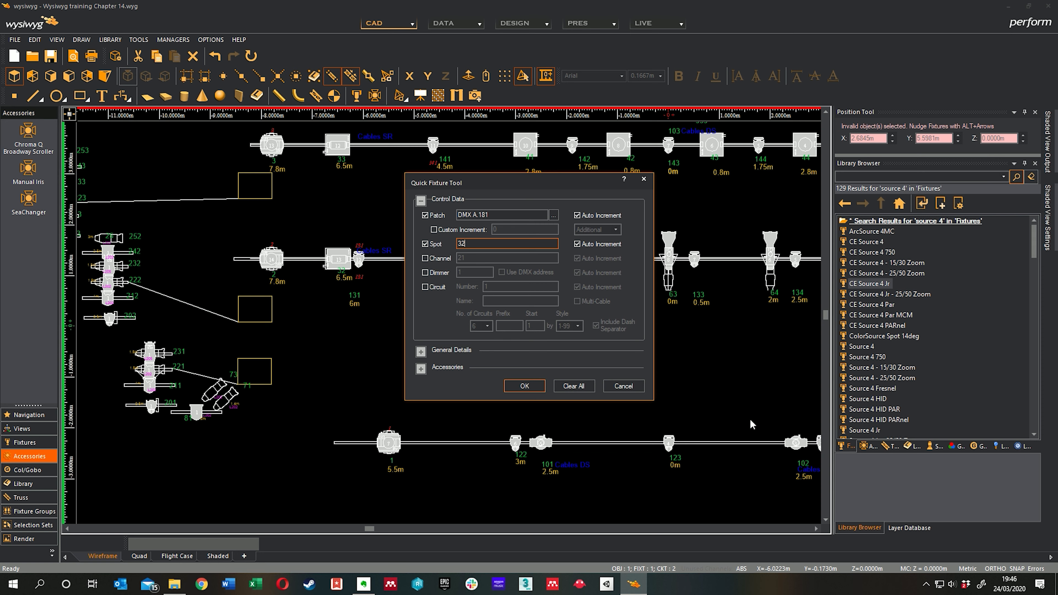
click(524, 386)
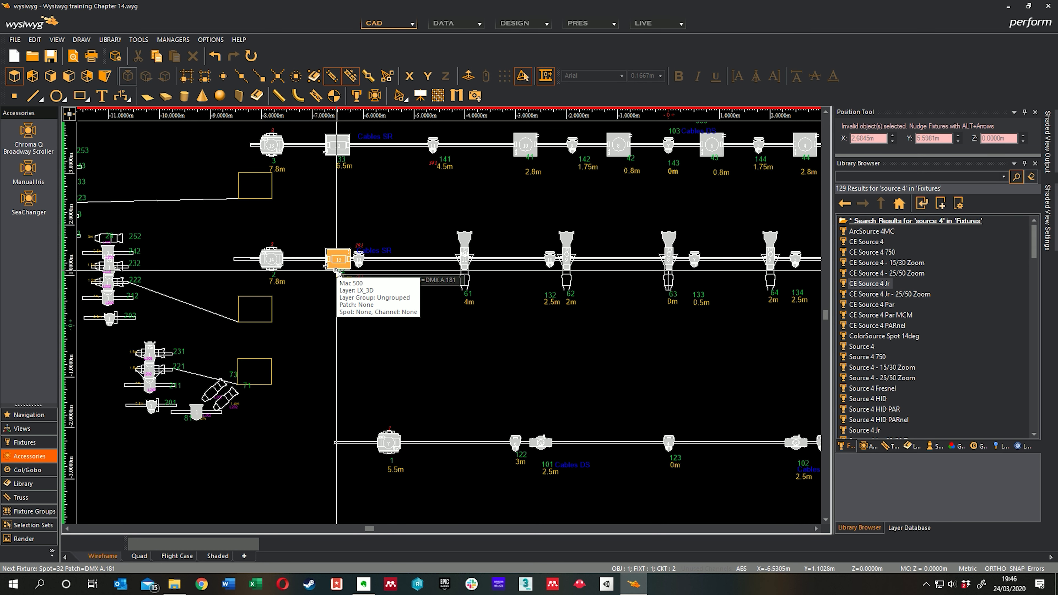
click(339, 260)
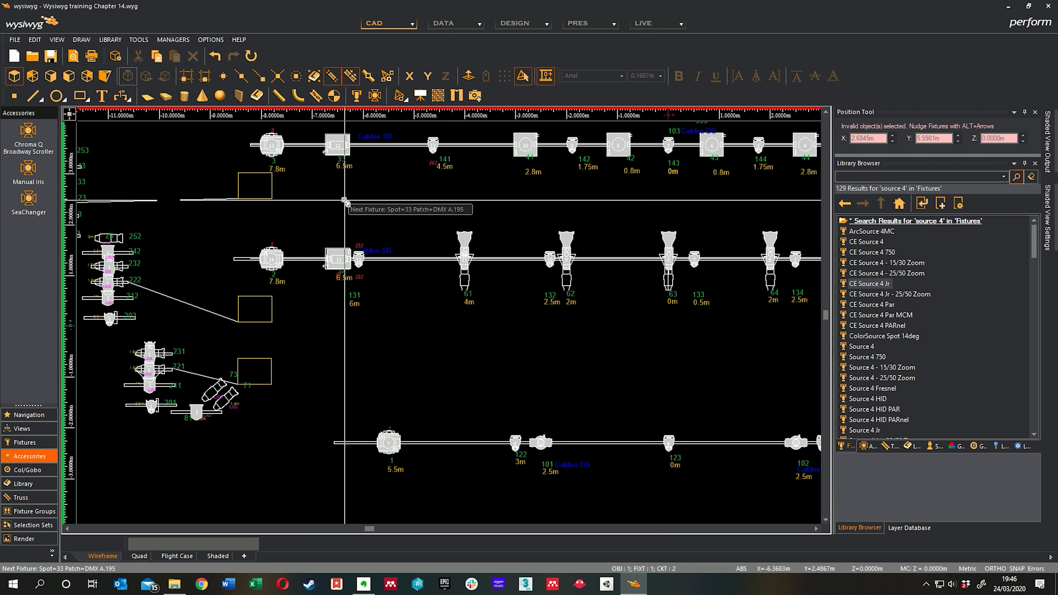
Step: Assign spot 33 at DMX A.195 and spot 34 at DMX A.209 to the two Mac 500s farther upstage, labelled 33 and 34
scroll(345, 201, up, 2)
click(346, 240)
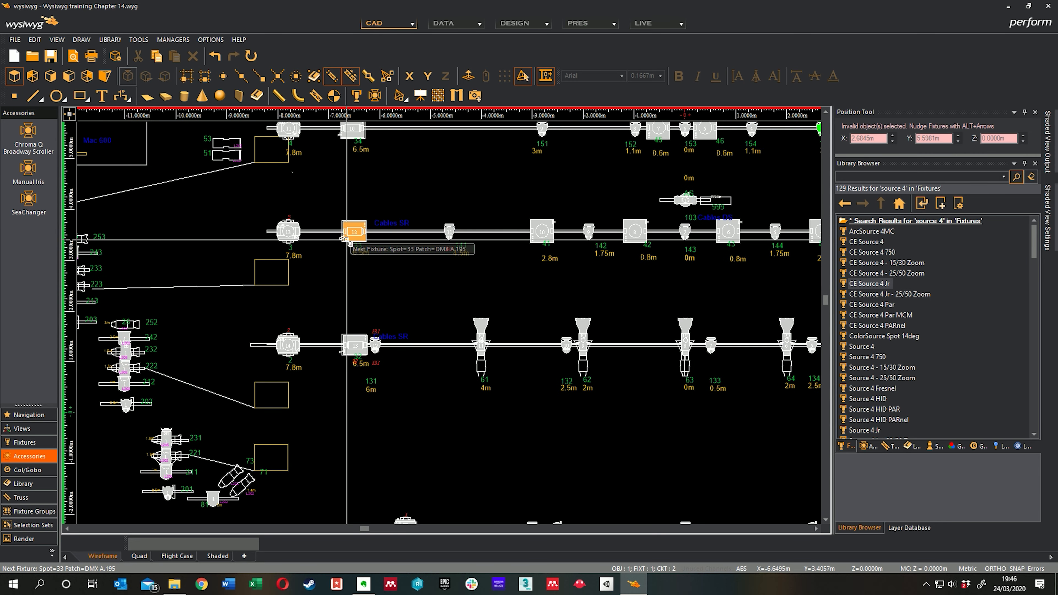
scroll(346, 240, up, 2)
click(336, 175)
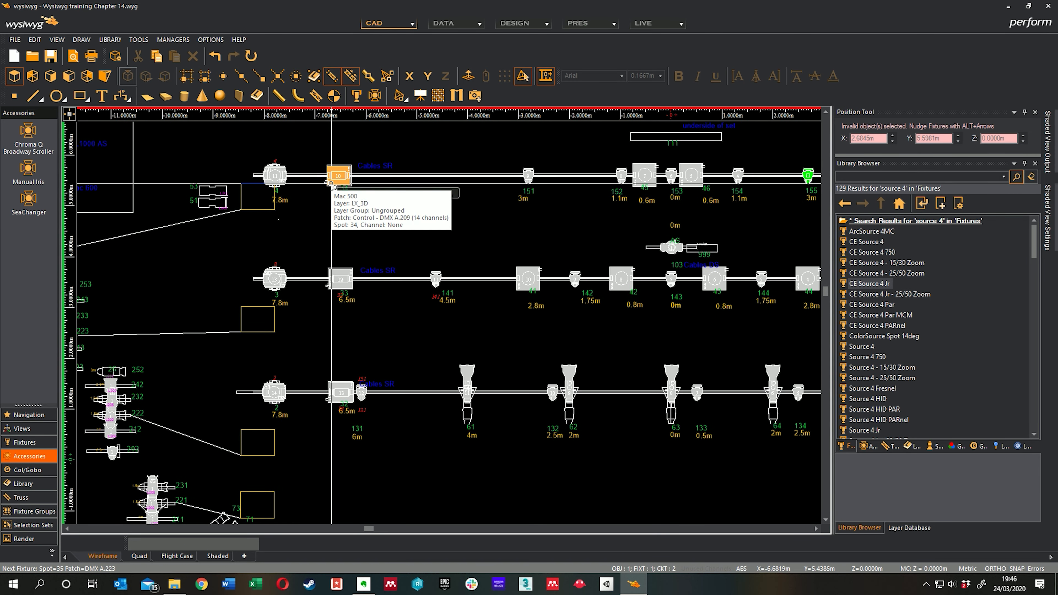
Step: Assign spots 35, 36 and 37 at DMX A.223, A.237 and A.251 to the Mac 500s labelled 36, 37 and 38 at the bars' opposite ends
middle_drag(528, 255, 378, 253)
scroll(380, 254, down, 1)
middle_drag(512, 275, 364, 246)
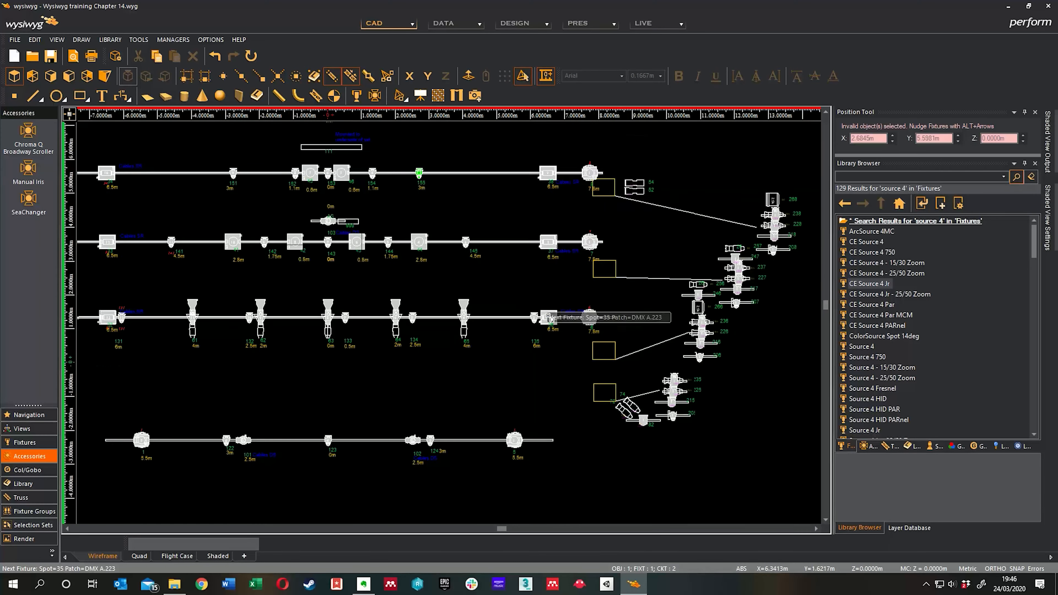
scroll(561, 318, up, 2)
click(517, 328)
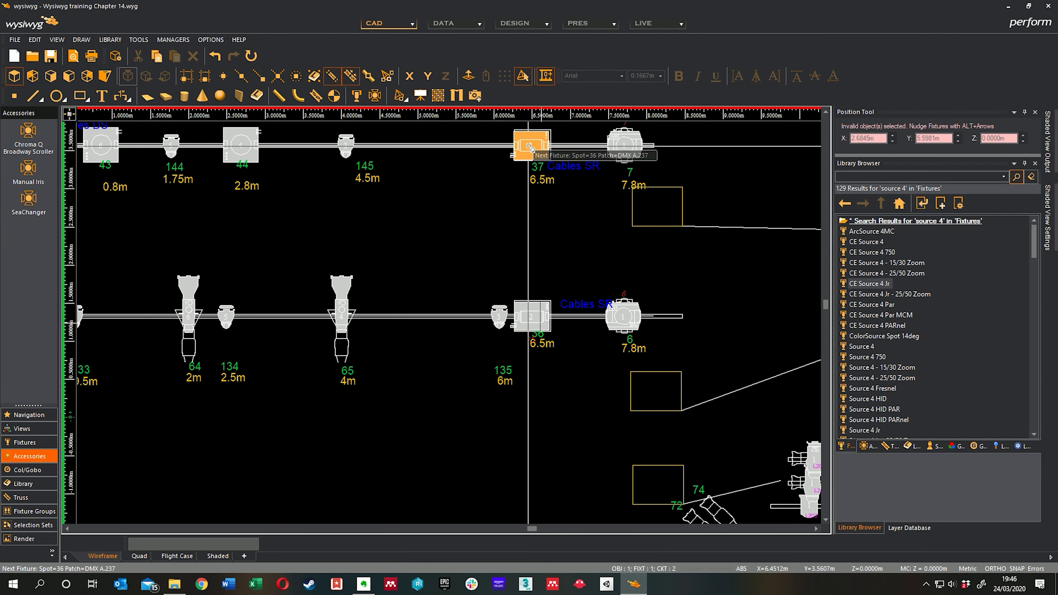
click(514, 166)
middle_drag(487, 168, 452, 406)
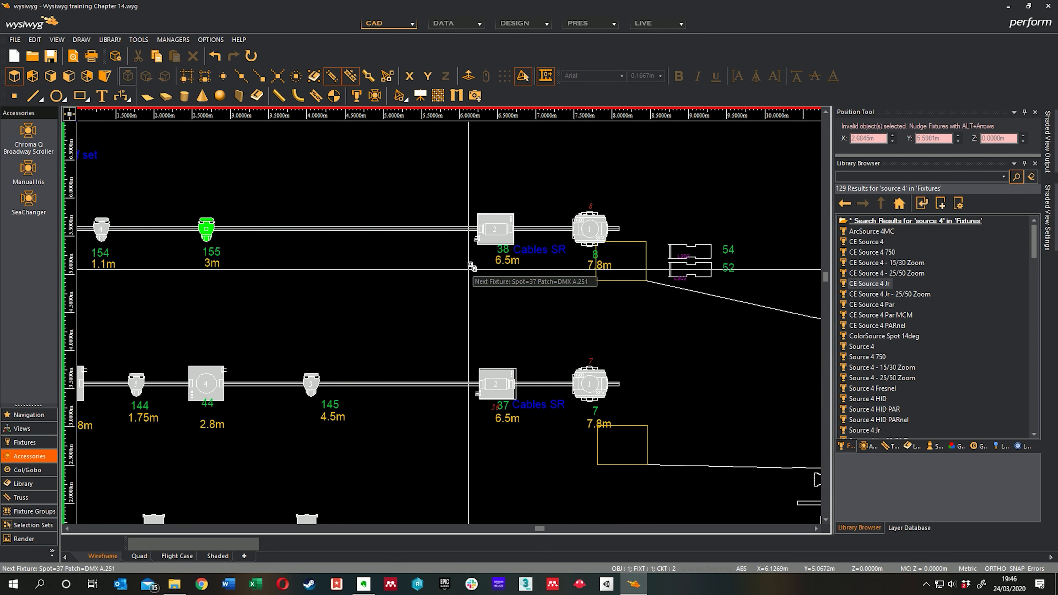
click(482, 230)
Step: Change the Quick Tools options to assign only spot numbers starting at 38, with patch assignment switched off
middle_drag(370, 328, 621, 254)
scroll(468, 274, down, 1)
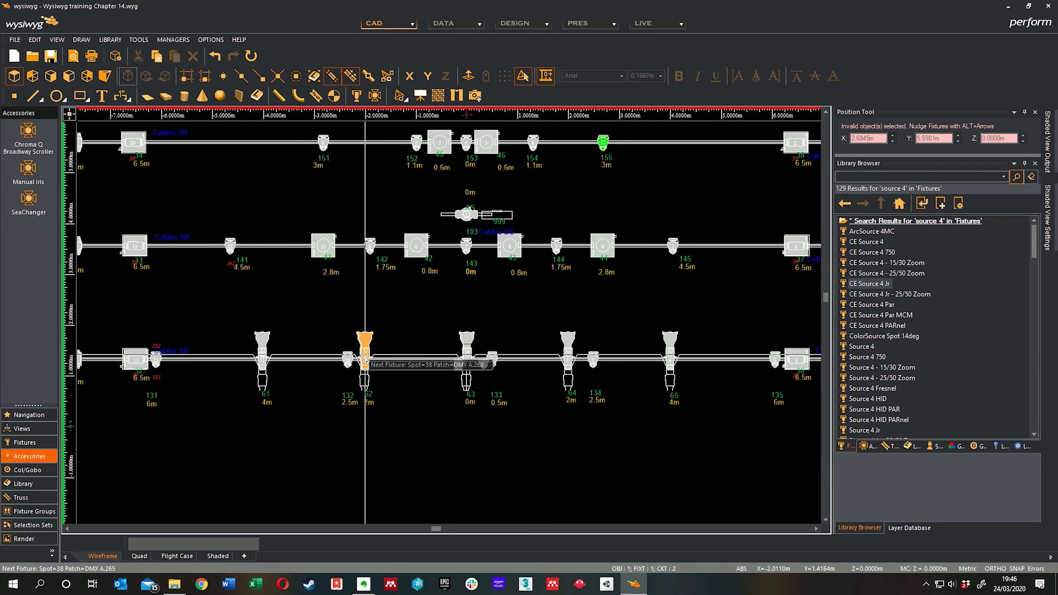
middle_drag(363, 355, 459, 336)
middle_drag(421, 254, 432, 266)
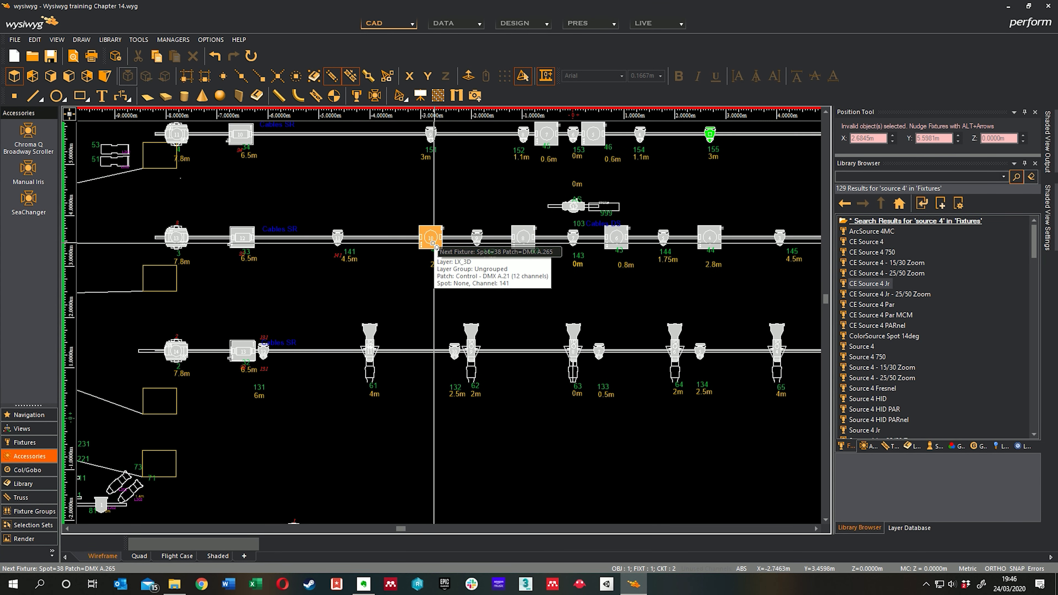
scroll(391, 198, up, 1)
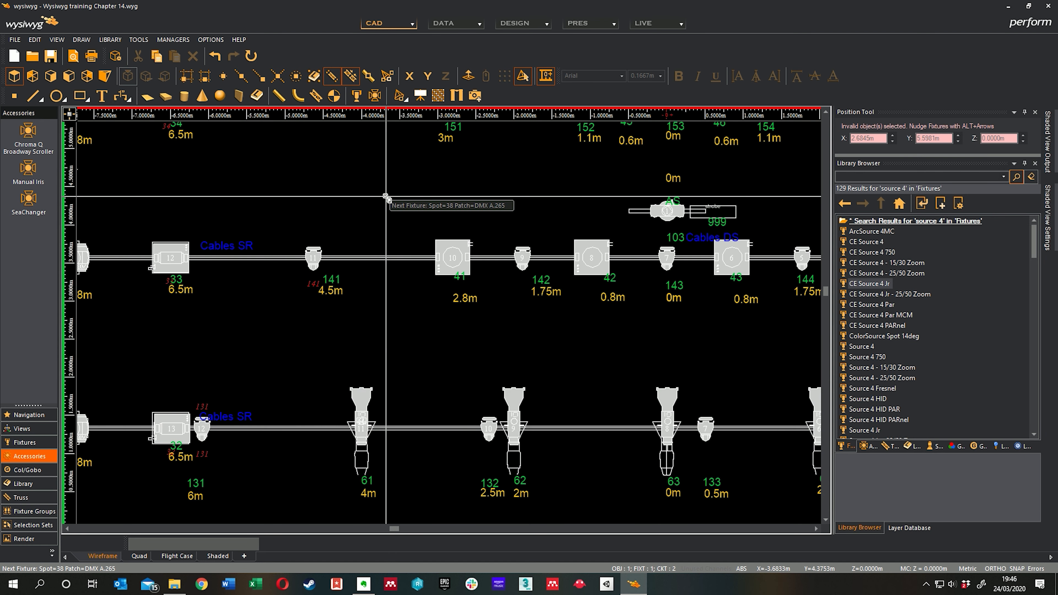
scroll(395, 203, up, 1)
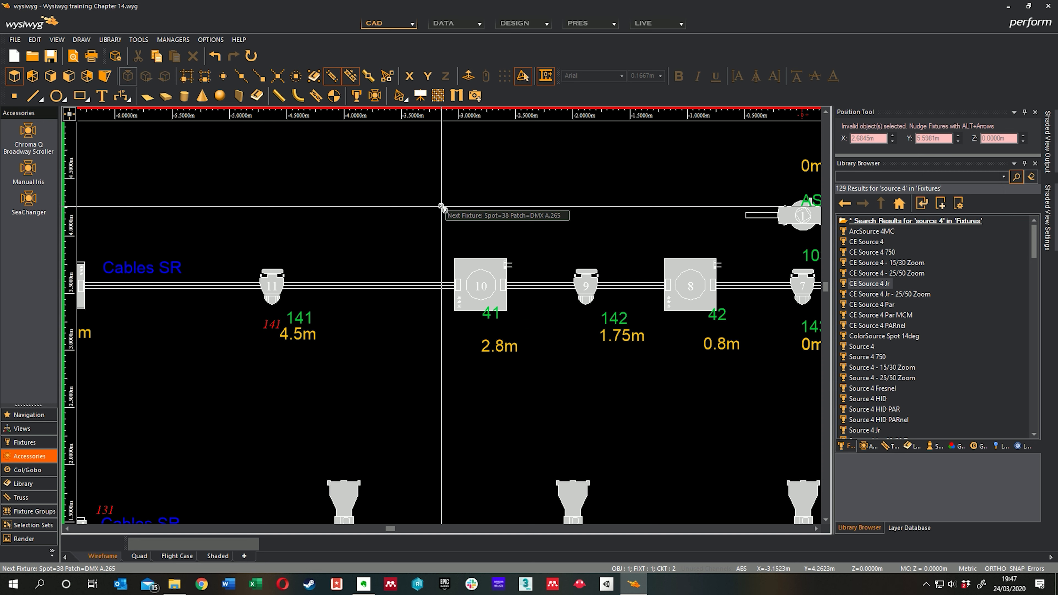
right_click(458, 208)
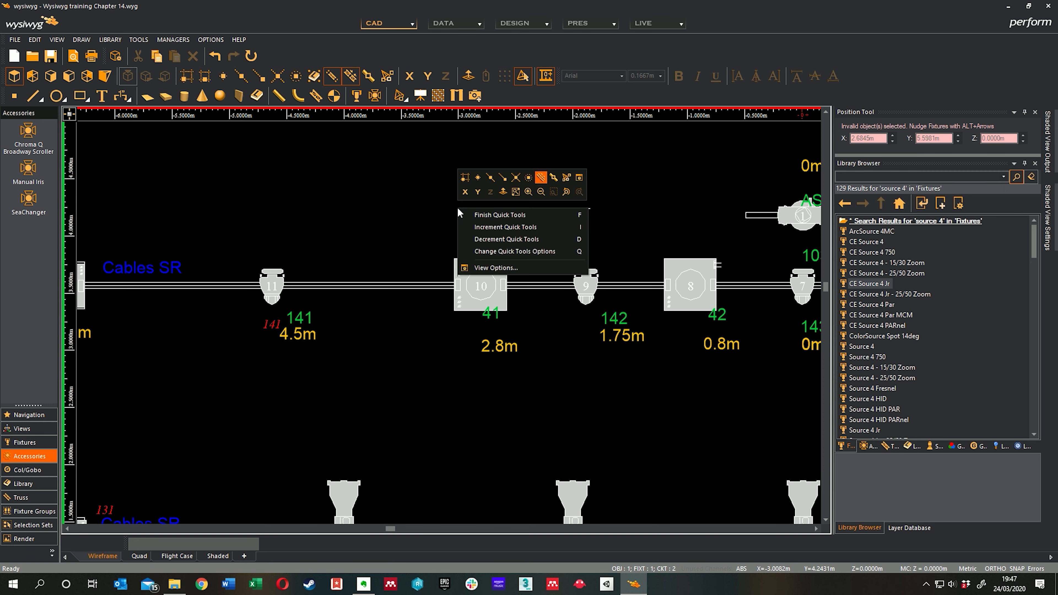
click(495, 251)
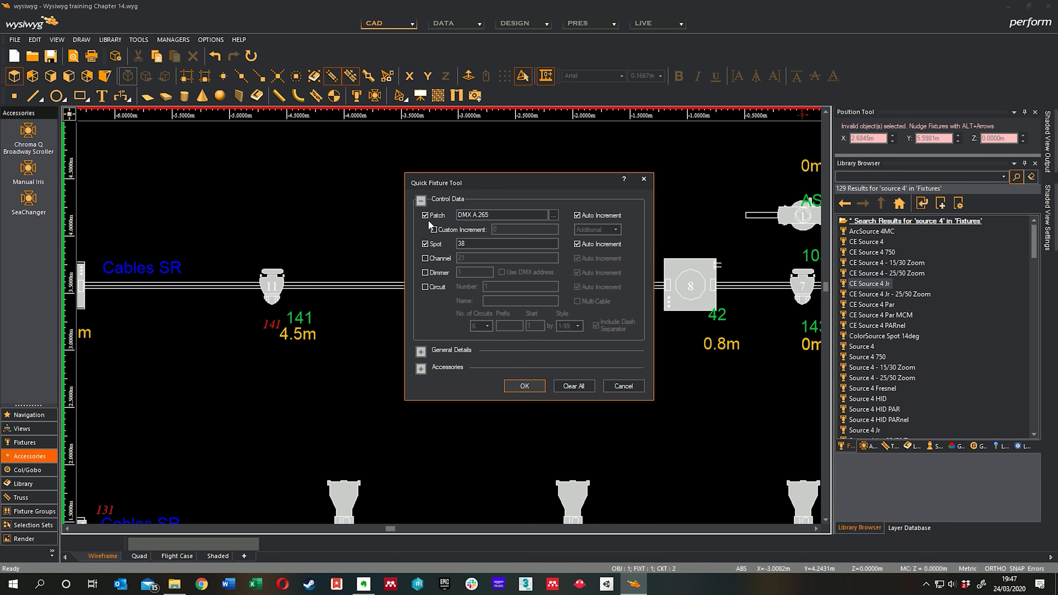
click(524, 386)
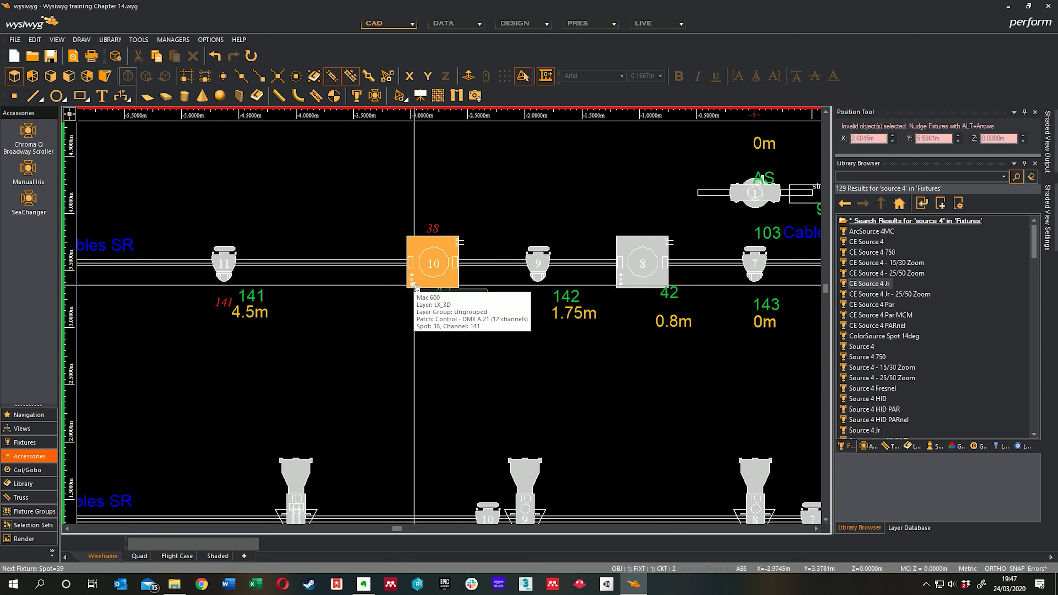
Step: Apply the incrementing spot number repeatedly to the Mac 600 labelled 41 until it is assigned spot 41
click(413, 286)
click(414, 286)
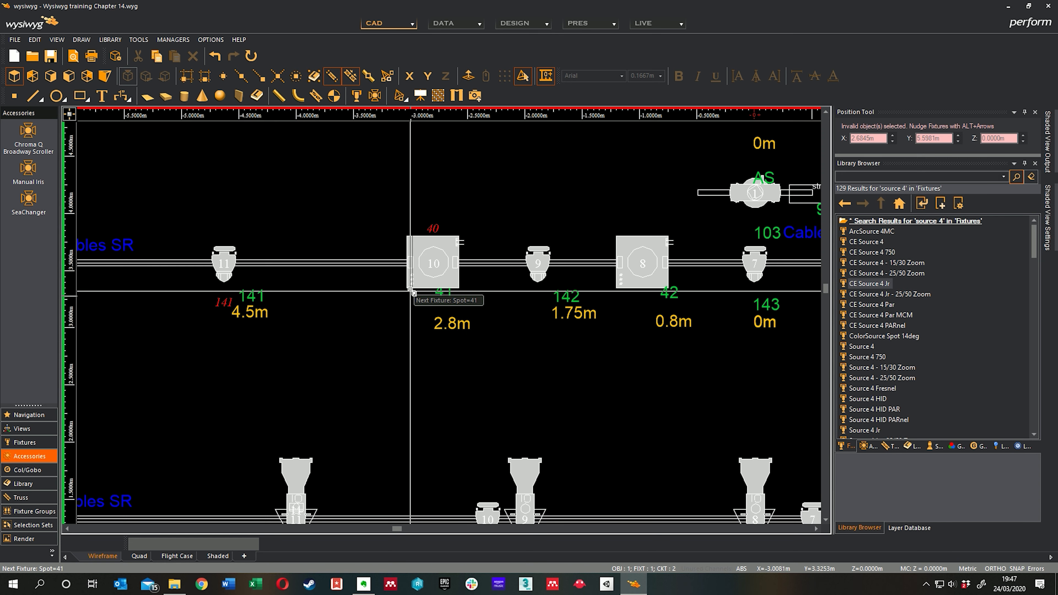
click(429, 254)
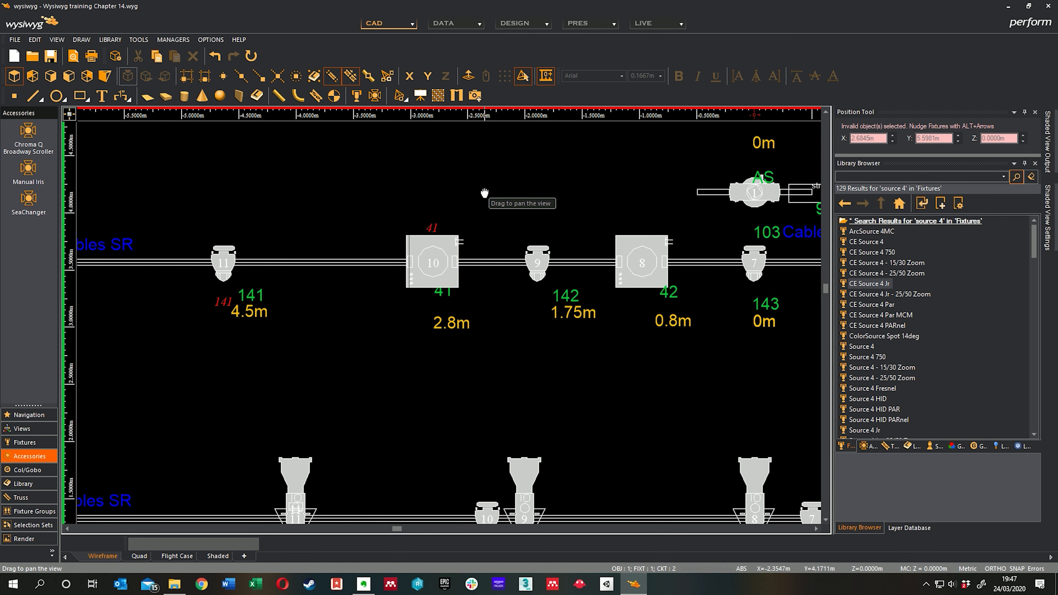
Step: Assign spots 42, 43 and 44 to the remaining Mac 600s labelled 42 to 44 on the same bar
middle_drag(485, 193, 430, 183)
click(584, 274)
middle_drag(567, 319, 371, 305)
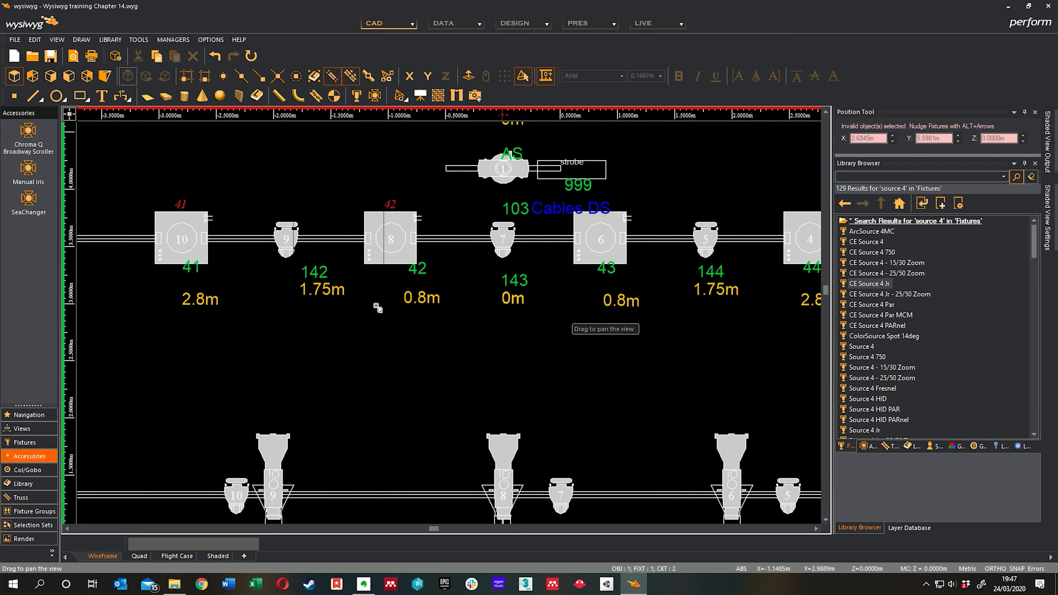
click(590, 264)
middle_drag(715, 293, 535, 331)
click(596, 267)
scroll(542, 327, down, 2)
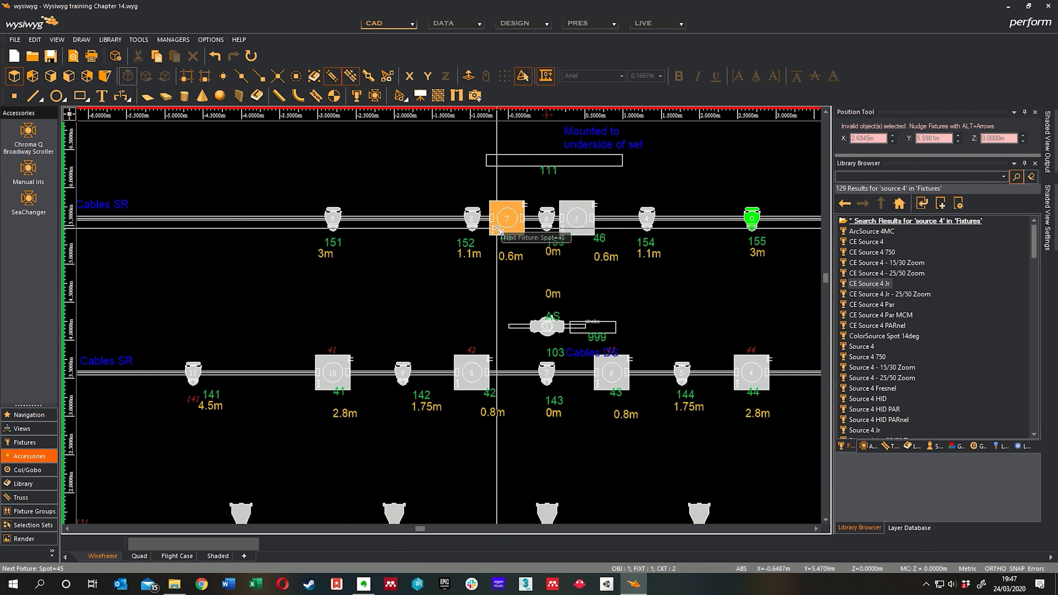
Step: Assign spots 45 and 46 to the two Mac 600s on the next bar upstage, and finish Quick Tools
click(498, 228)
click(577, 219)
middle_drag(616, 273, 644, 239)
middle_drag(505, 256, 465, 248)
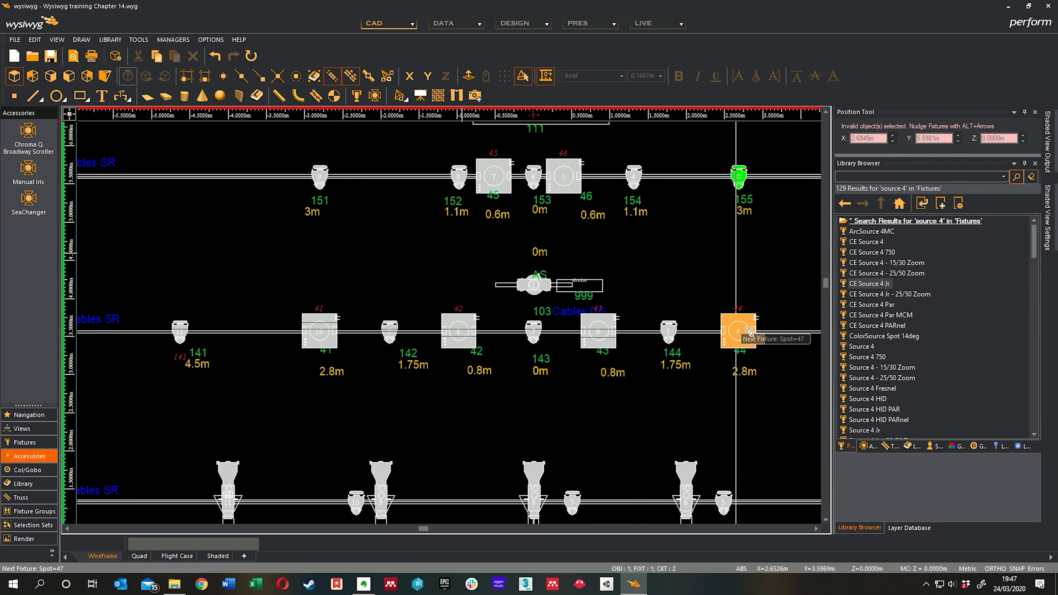
middle_drag(390, 254, 414, 255)
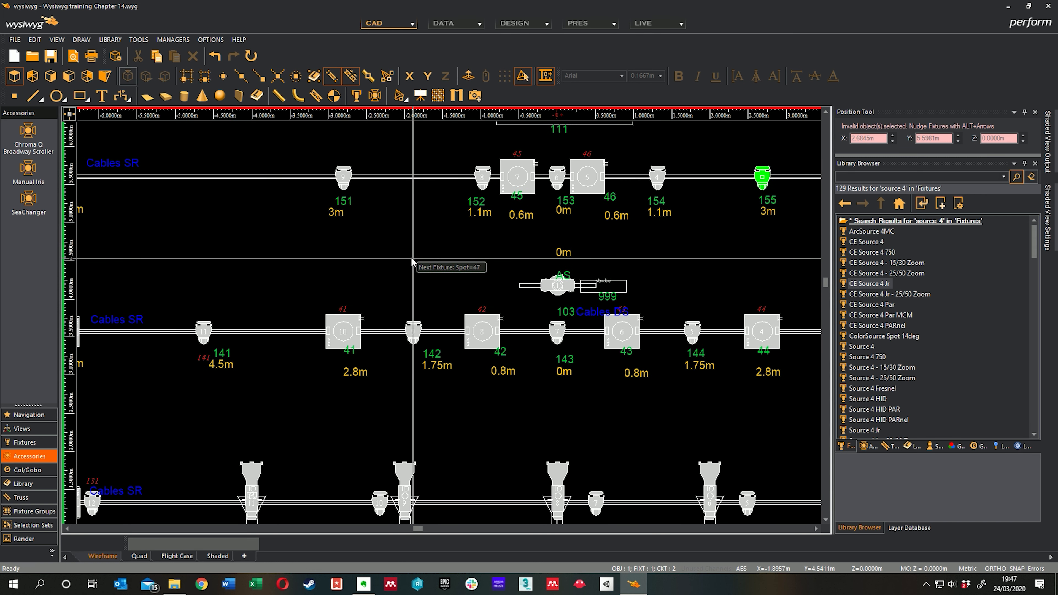
right_click(425, 264)
click(442, 269)
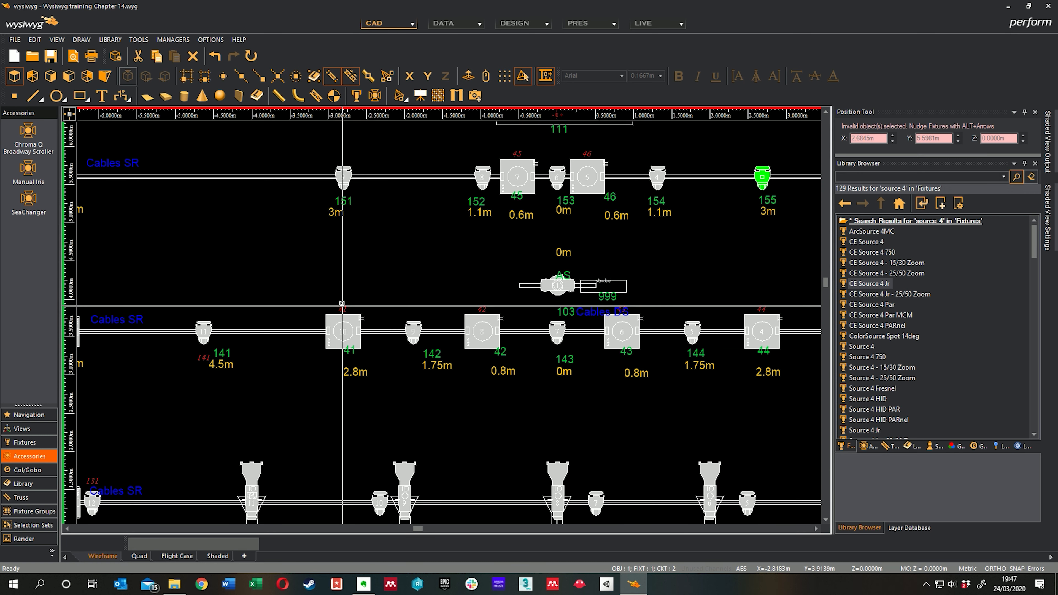
Step: Restart Quick Tools with only the auto-incrementing patch enabled at DMX A.265 and spot assignment switched off
right_click(370, 256)
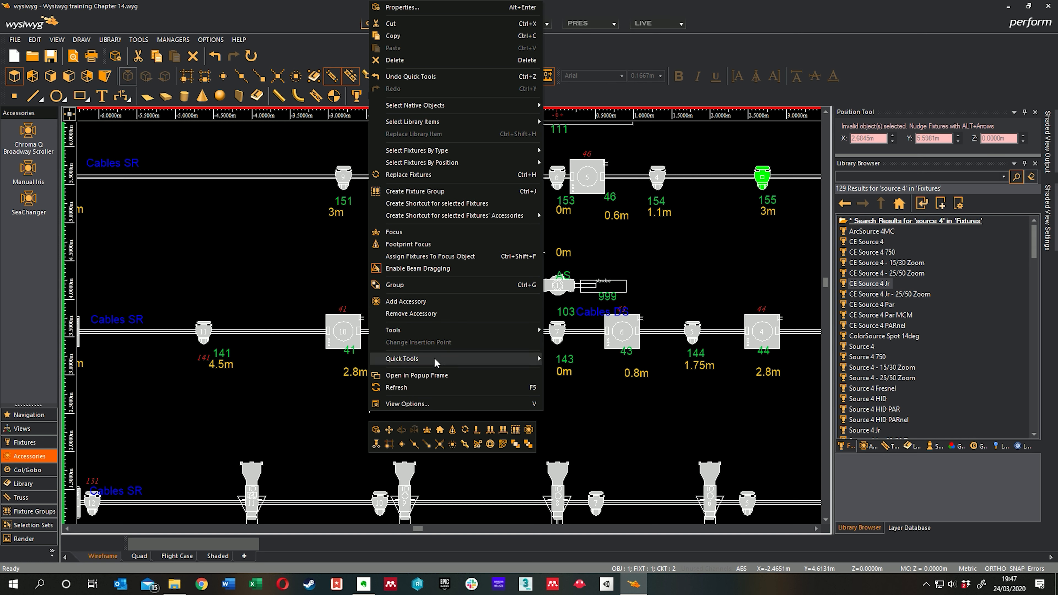
mouse_move(435, 362)
click(591, 363)
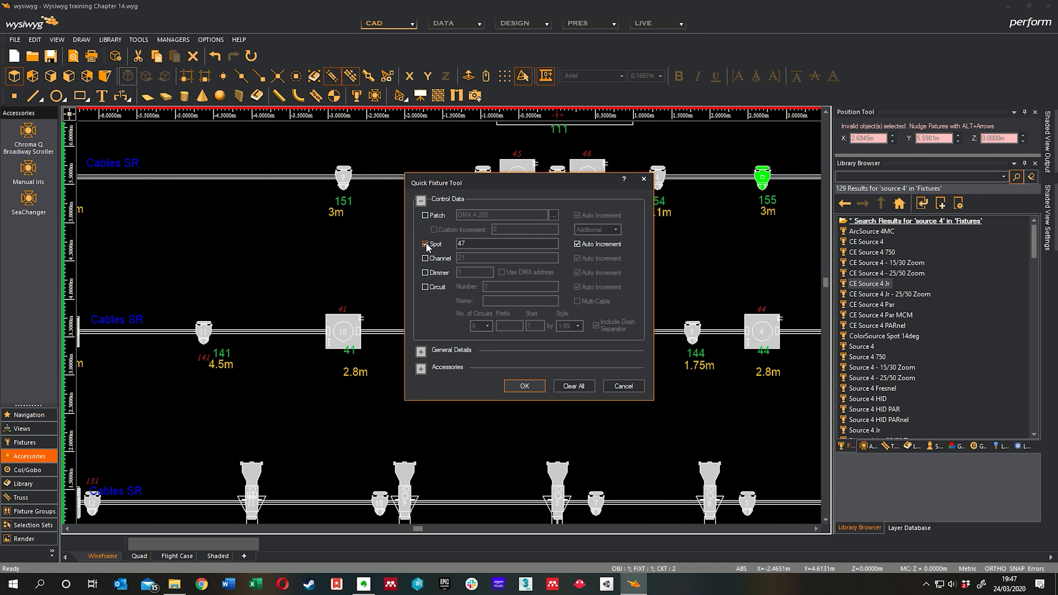
click(425, 244)
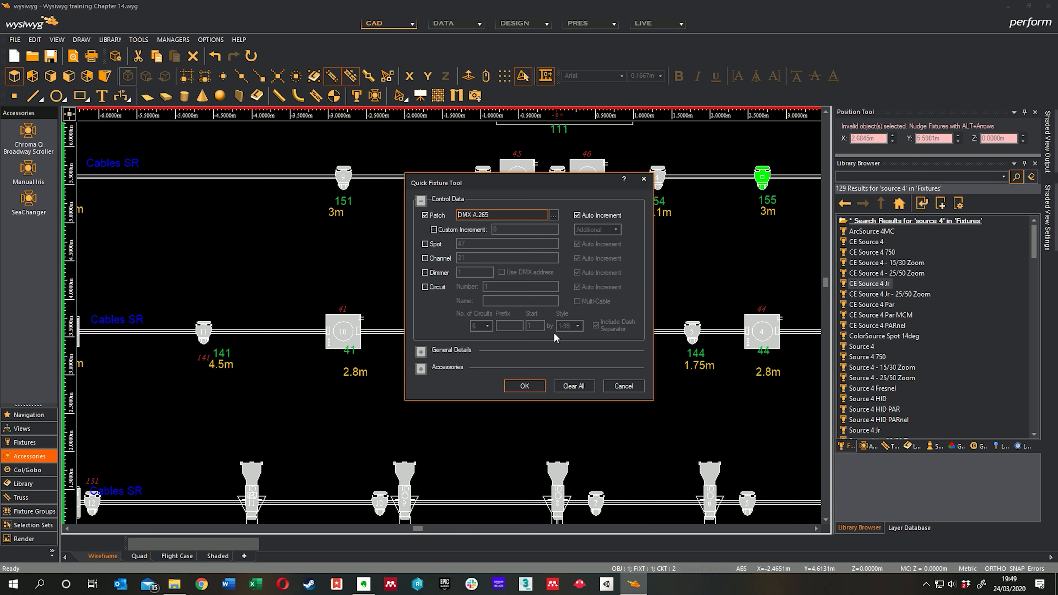
click(530, 388)
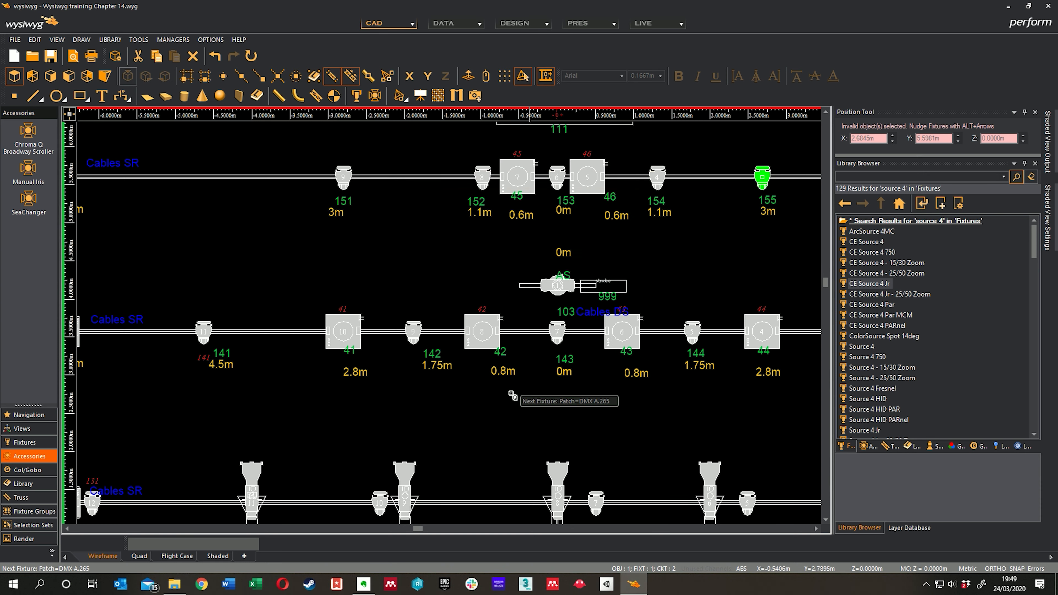
Step: Patch Mac 600 spots 41, 42, 43 and 44 at DMX A.265, A.277, A.289 and A.301
click(351, 318)
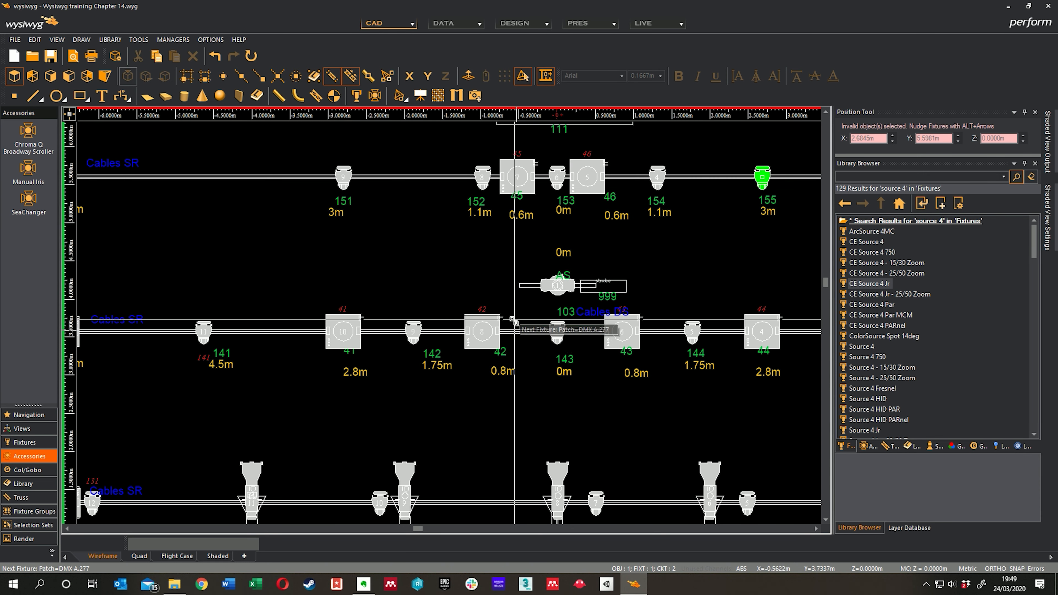
click(496, 336)
click(633, 345)
click(760, 346)
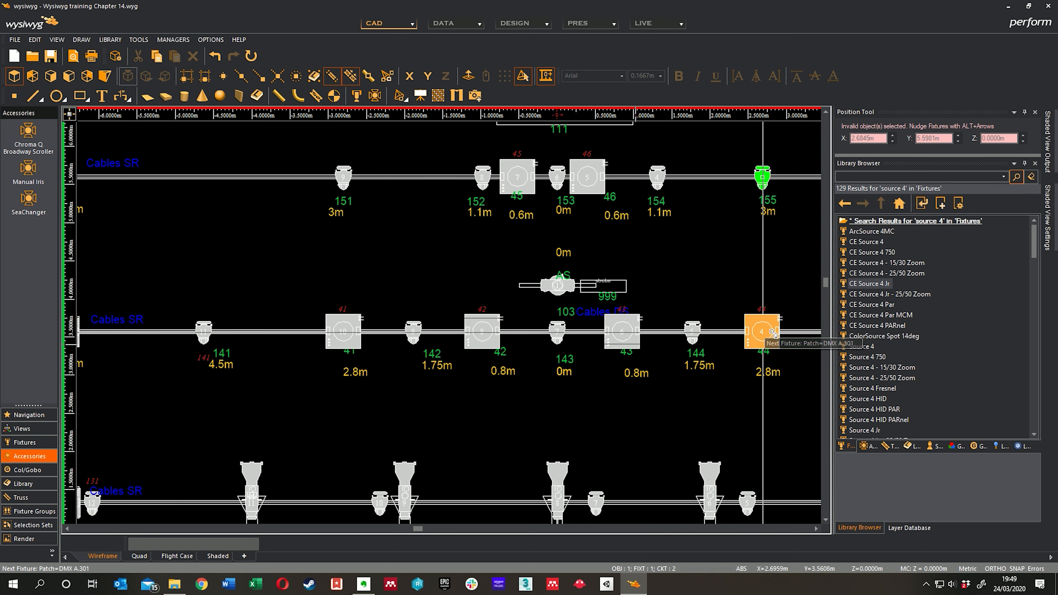
Step: Patch Mac 600 spots 45 and 46 at DMX A.313 and A.325, and finish Quick Tools
click(514, 218)
click(517, 177)
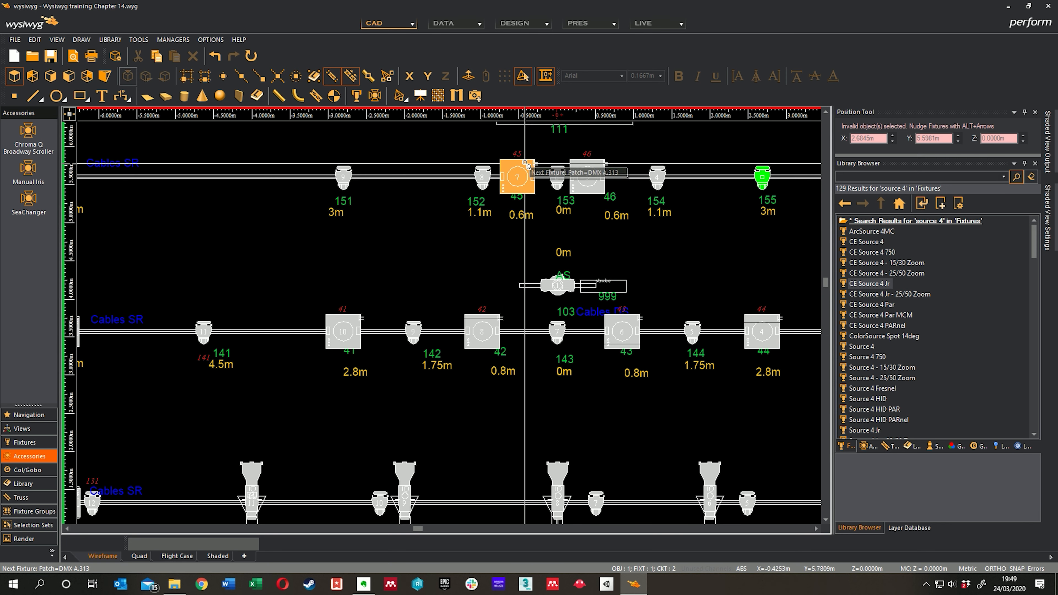
click(580, 163)
scroll(668, 196, down, 5)
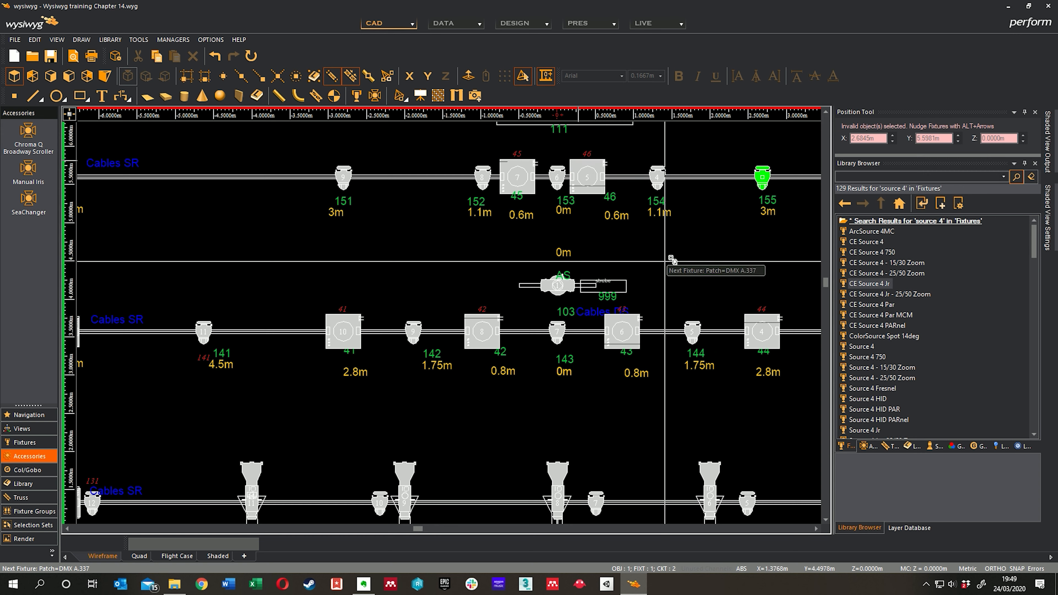
middle_drag(642, 294, 599, 202)
middle_drag(521, 343, 538, 333)
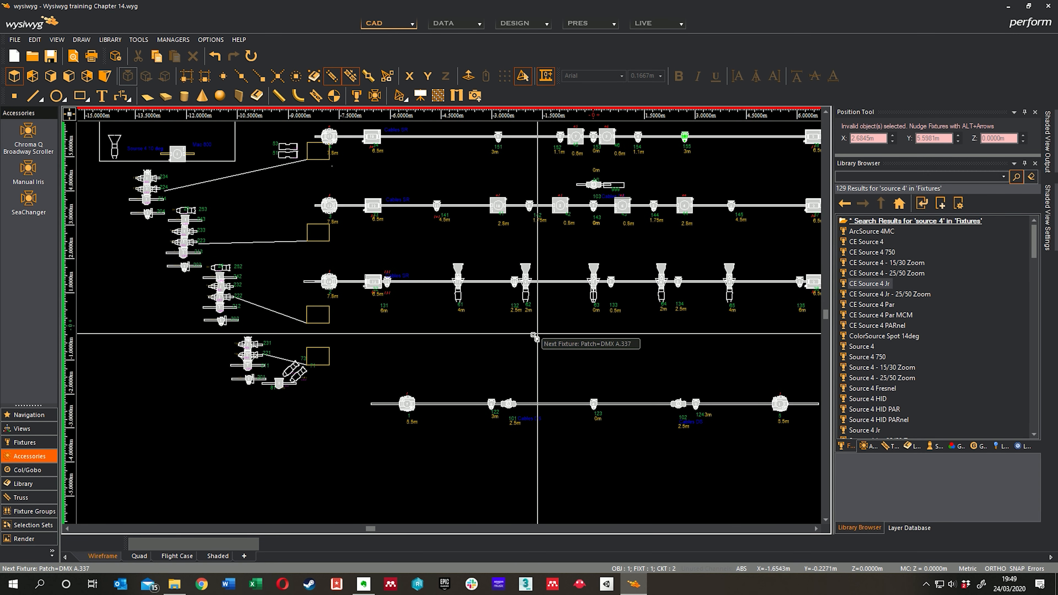
right_click(450, 333)
click(473, 346)
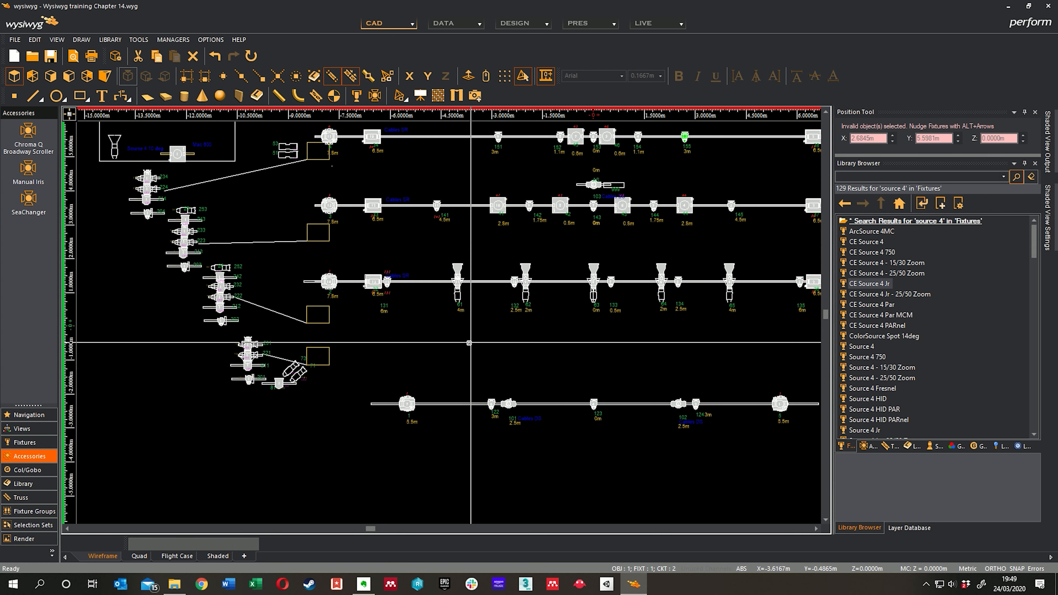
Step: Restart Quick Tools with spot 101 and patch DMX A.337 for the fixtures on the downstage bar
middle_drag(432, 388, 459, 382)
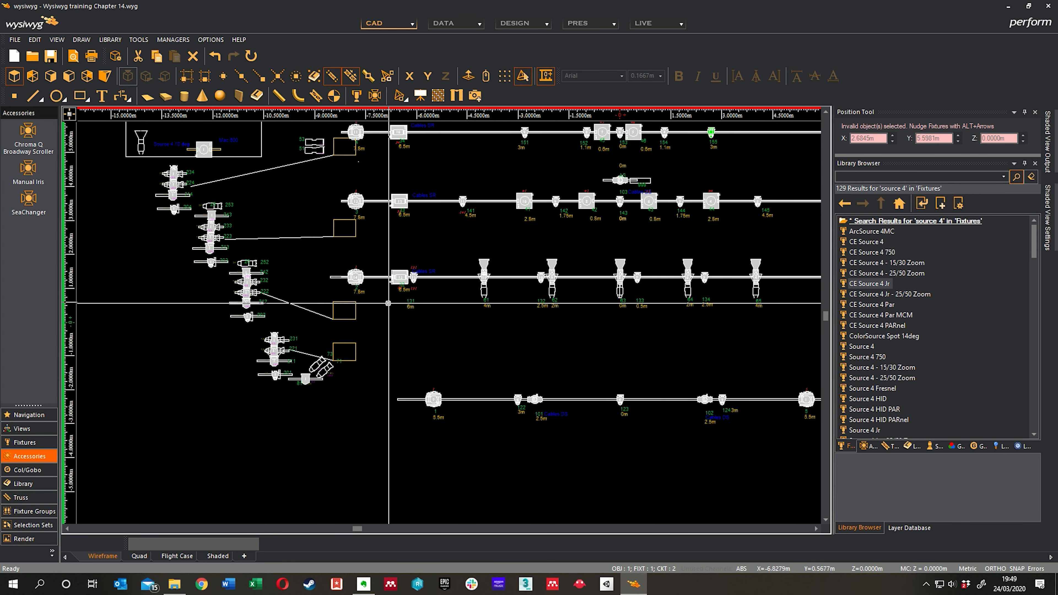
middle_drag(546, 365, 439, 356)
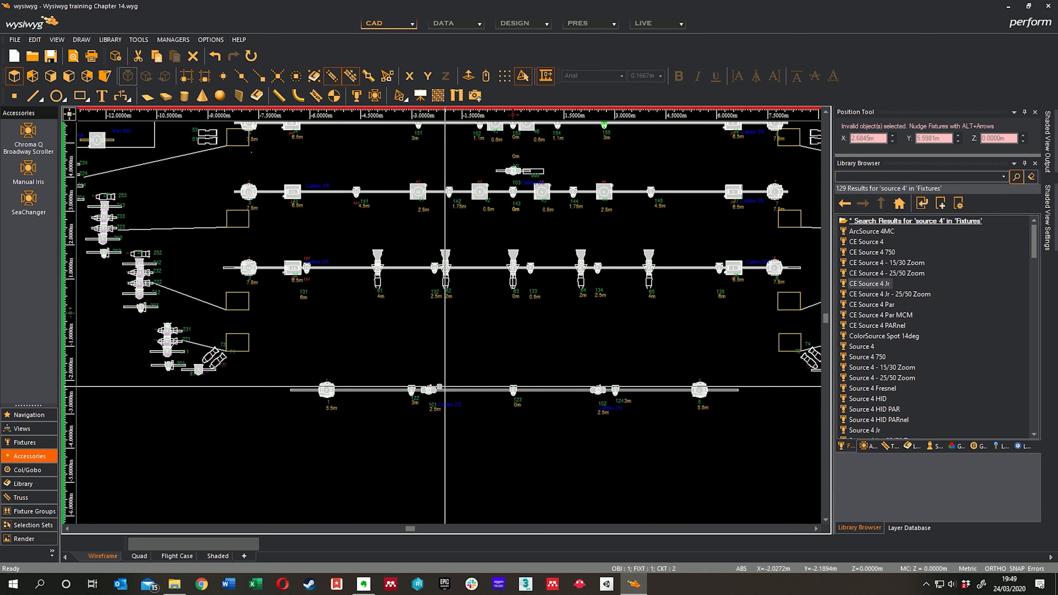
middle_drag(534, 202, 555, 216)
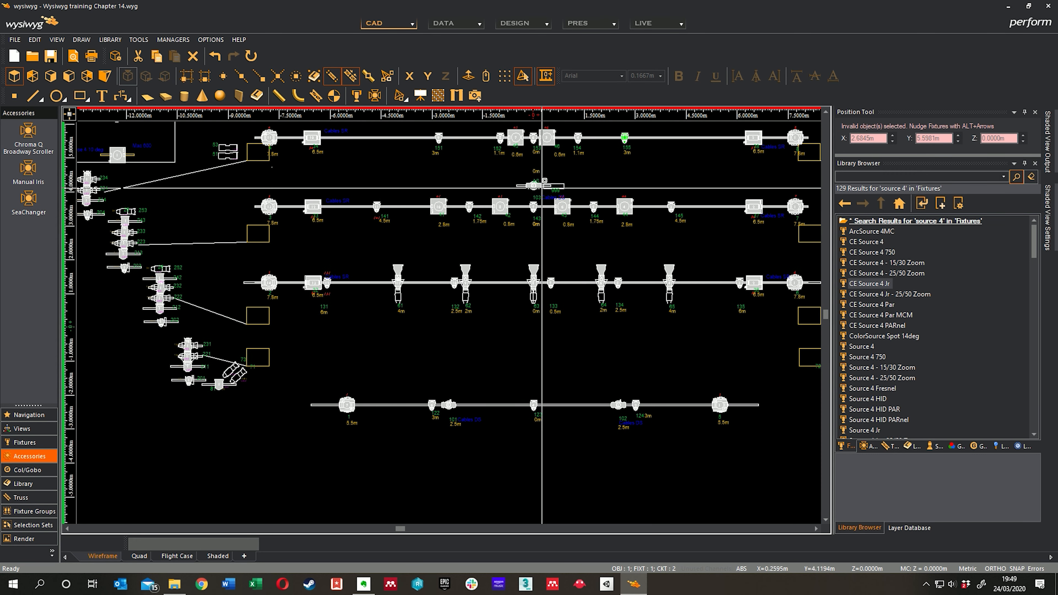
middle_drag(514, 360, 395, 287)
scroll(464, 343, up, 2)
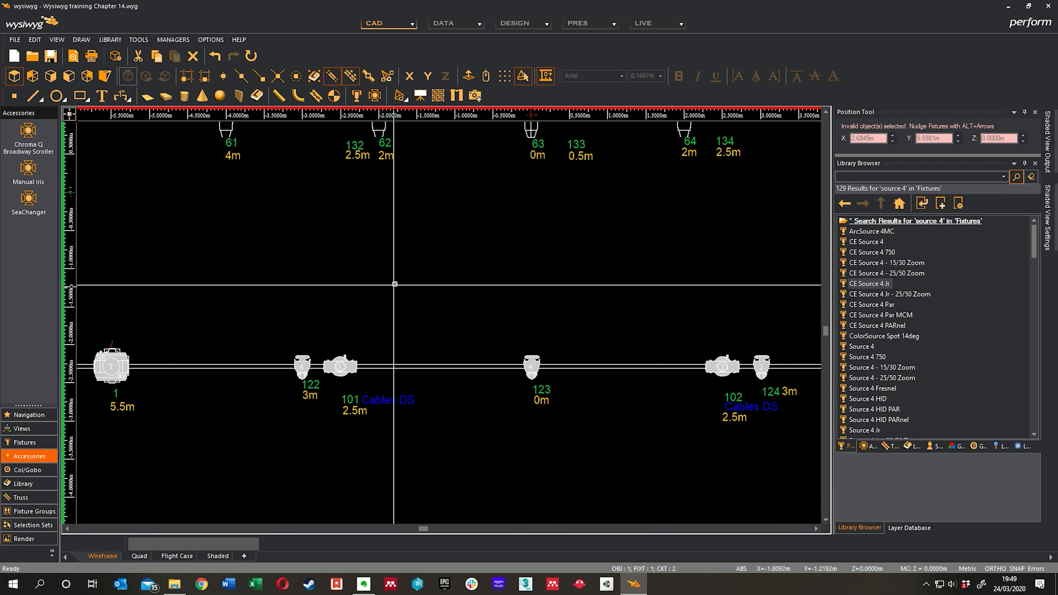
right_click(398, 287)
mouse_move(455, 367)
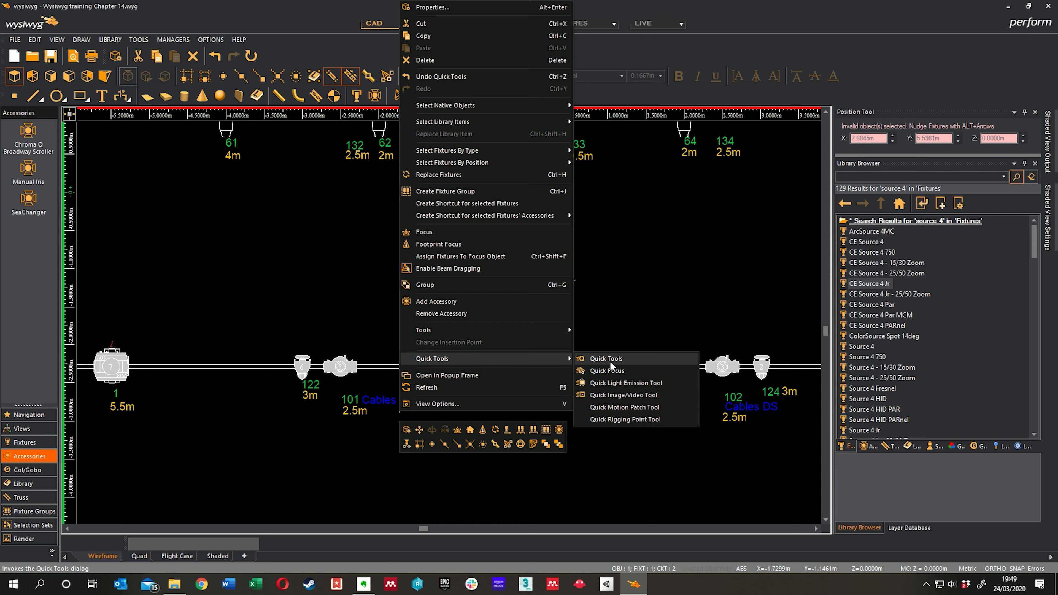
click(611, 362)
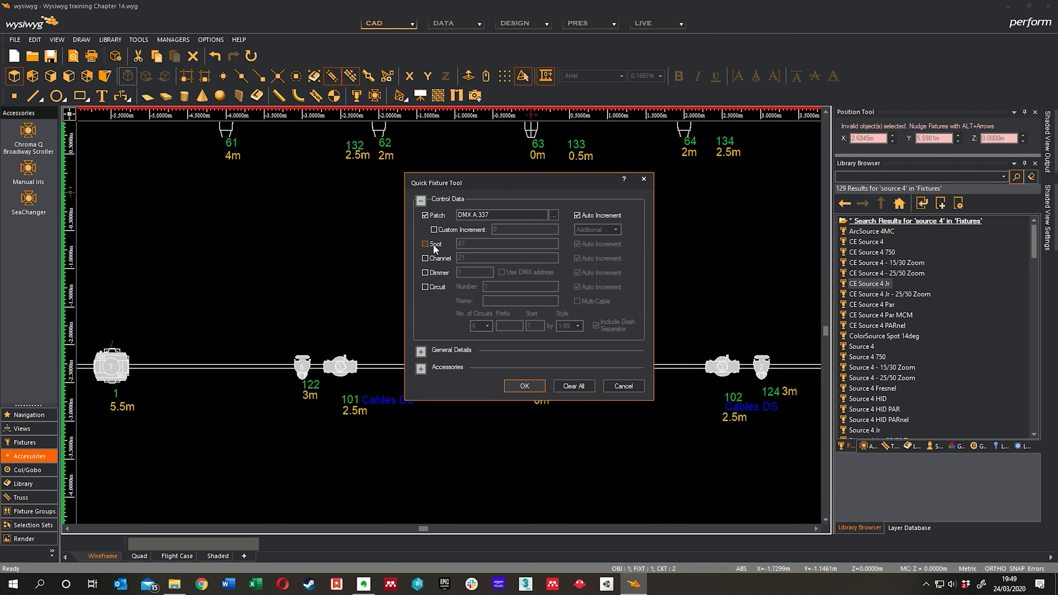
click(425, 244)
text(10)
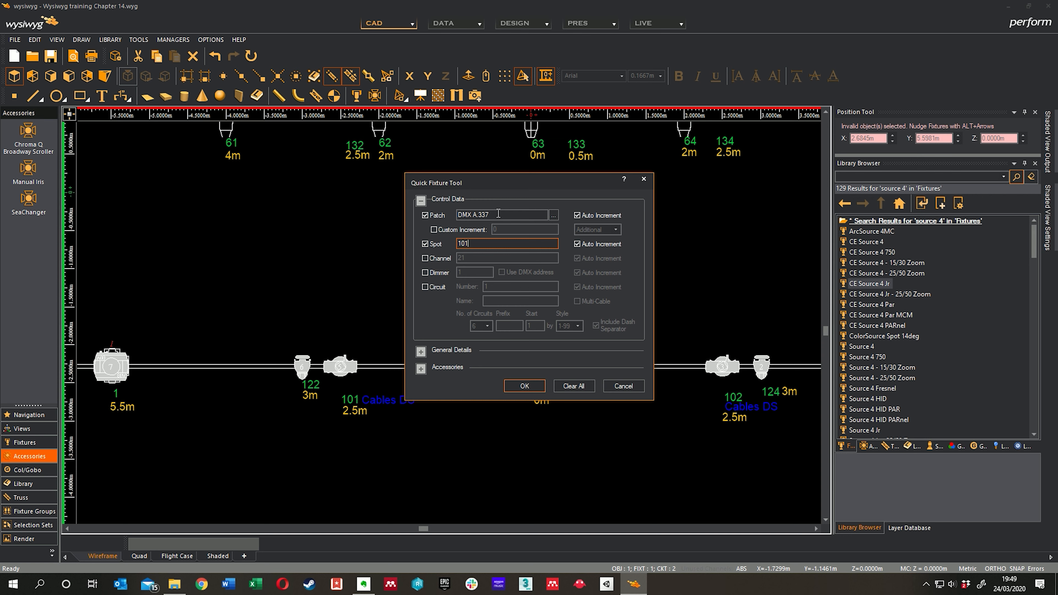
text(1)
click(525, 386)
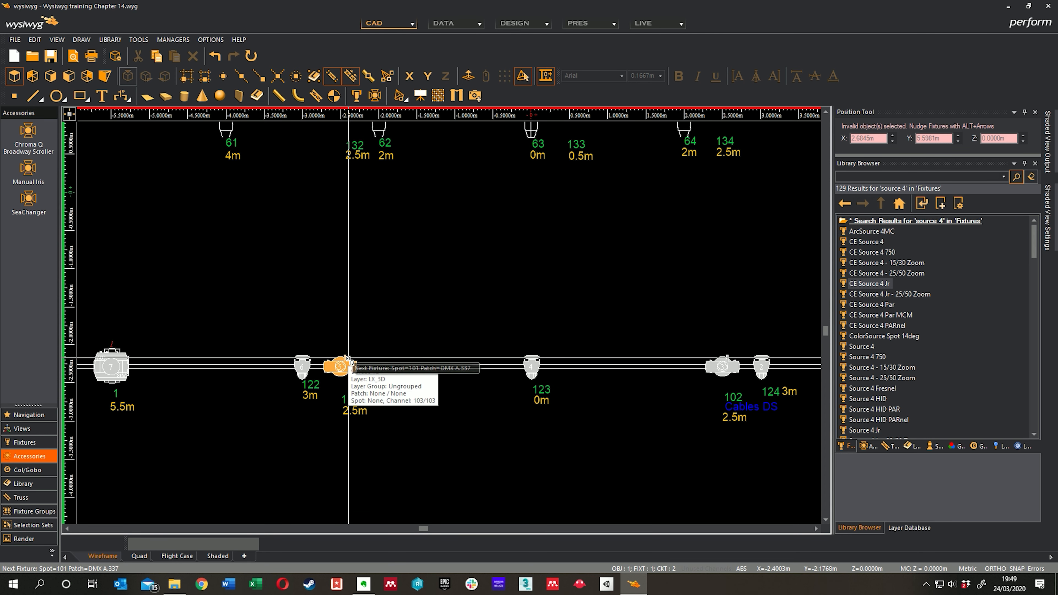
Step: Assign spots 101, 102 and 103 to those fixtures and patch their Control parts at DMX A.337, A.364 and A.391
click(347, 367)
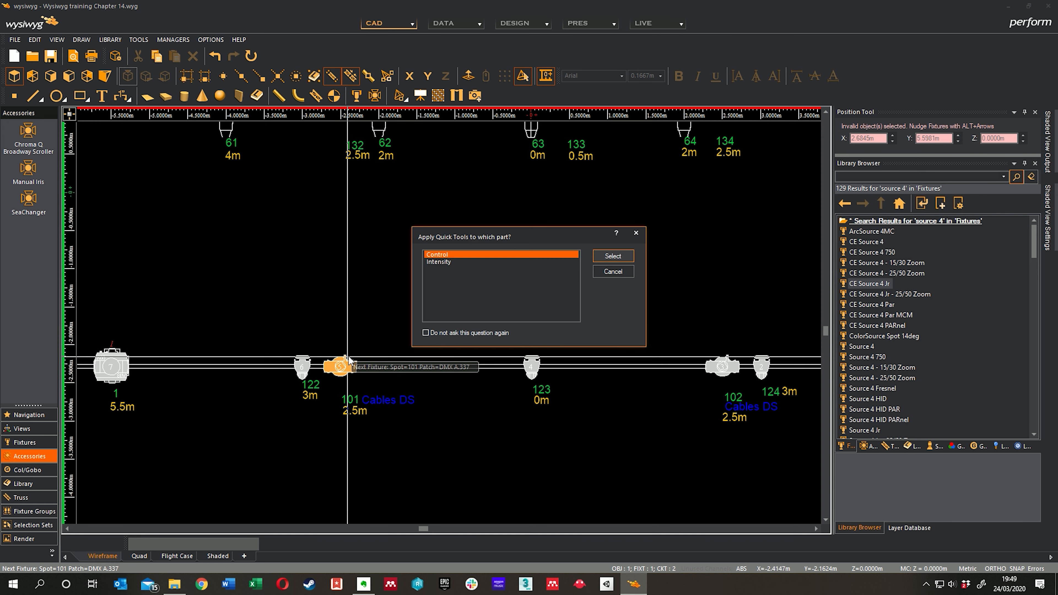
click(613, 256)
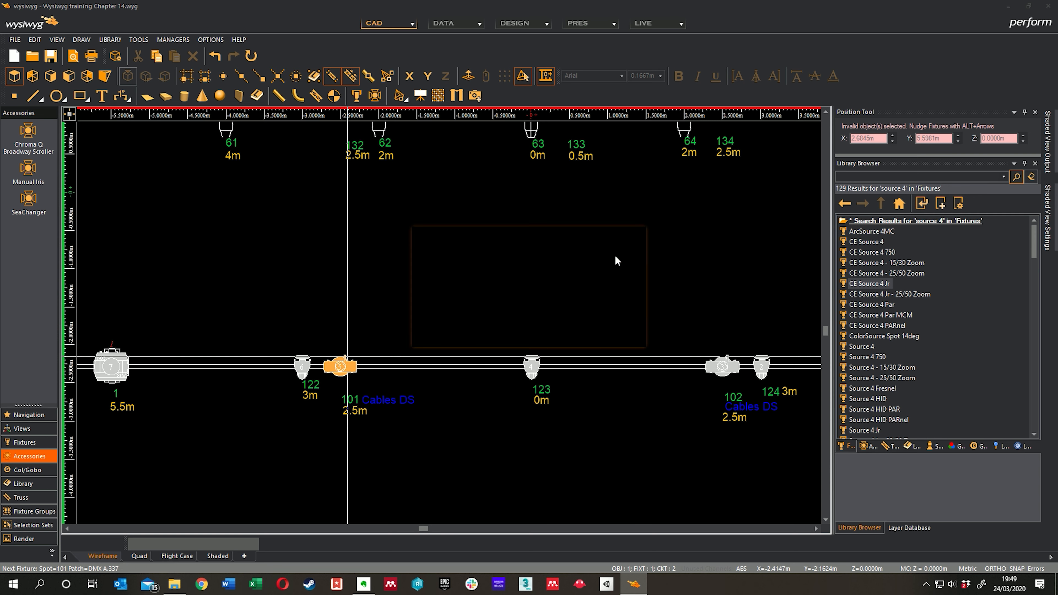
middle_drag(494, 280, 413, 276)
click(643, 359)
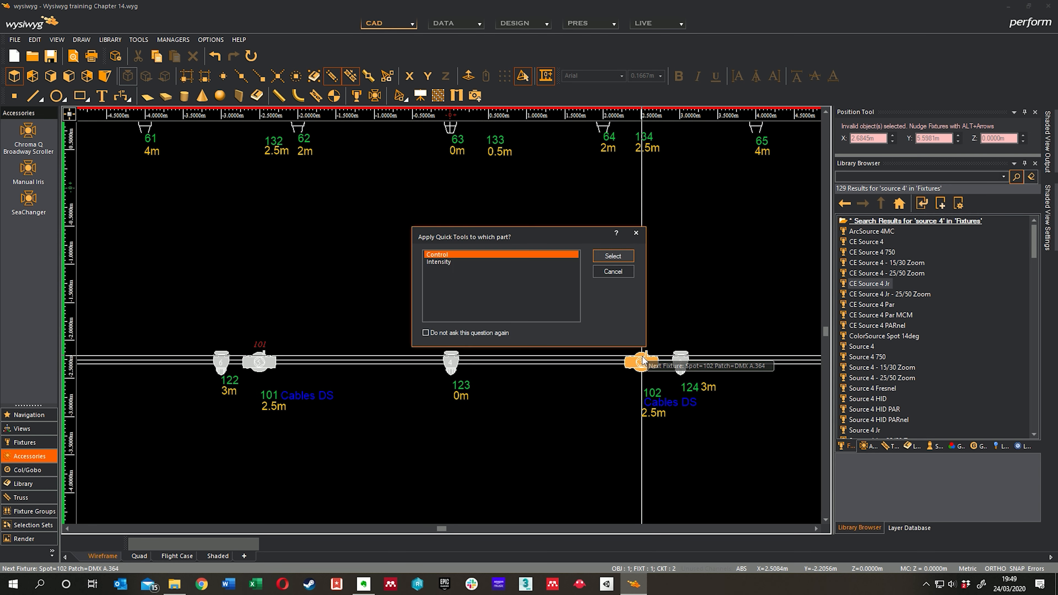
click(611, 257)
middle_drag(530, 204, 561, 382)
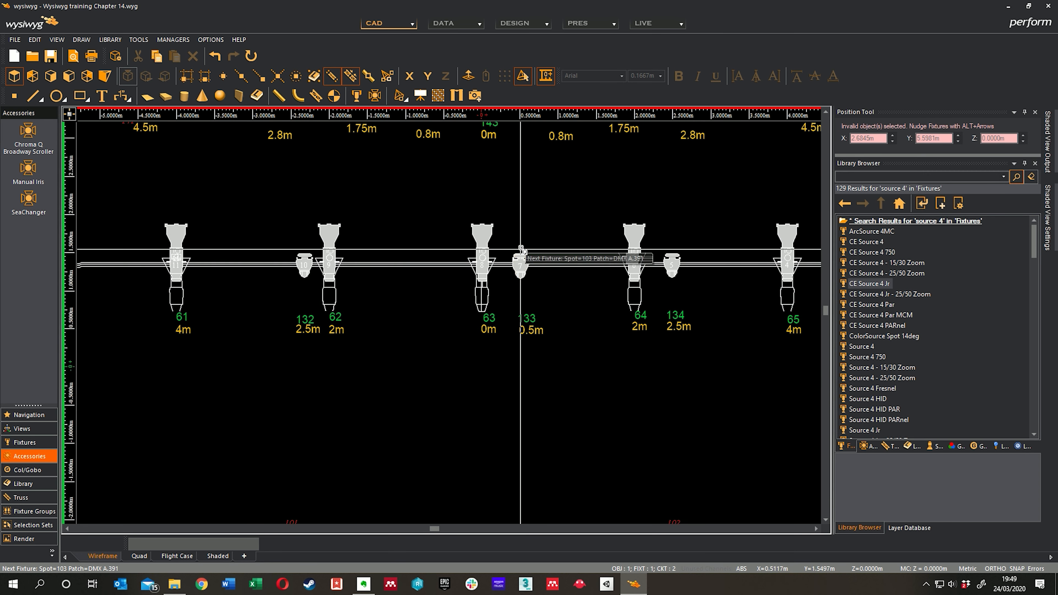
middle_drag(483, 173, 517, 314)
click(516, 202)
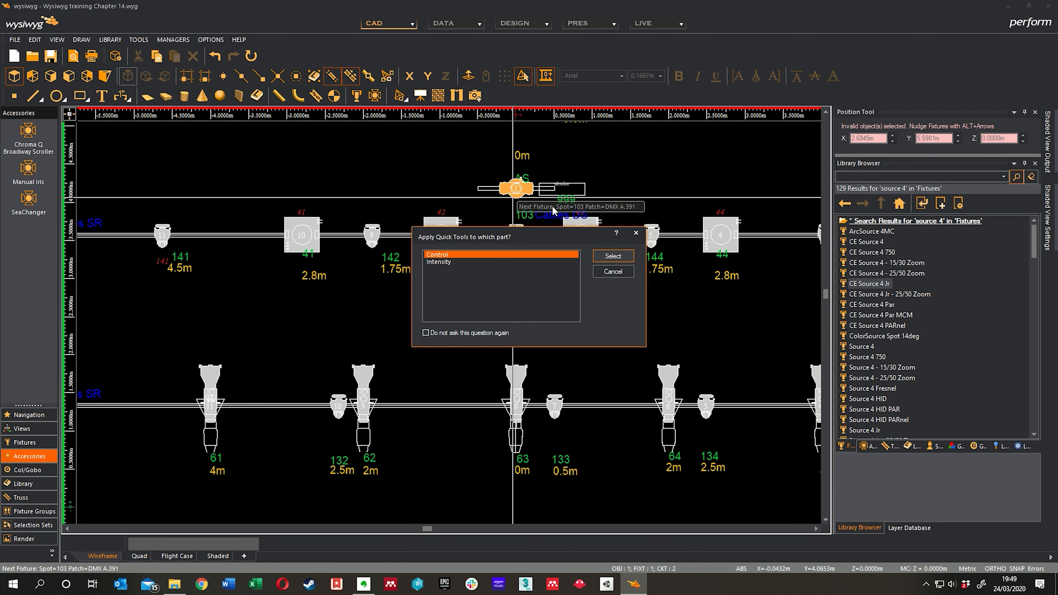
click(611, 257)
Step: Reopen the Quick Tools options and switch off spot assignment, leaving only the patch enabled
middle_drag(368, 406, 503, 307)
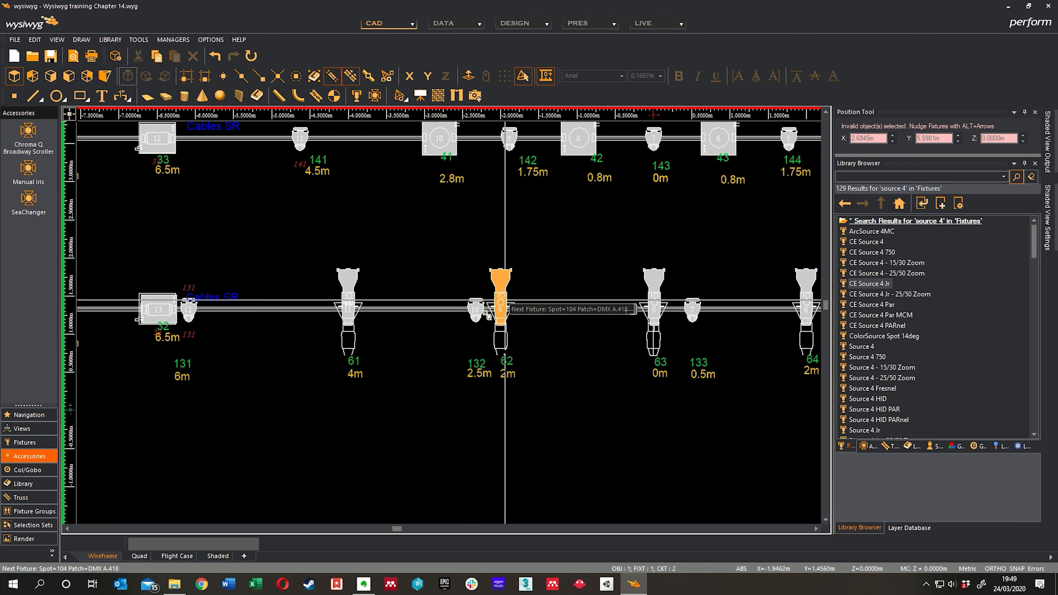
middle_drag(407, 393, 503, 260)
mouse_move(485, 329)
middle_down()
mouse_move(462, 295)
mouse_move(472, 295)
middle_up()
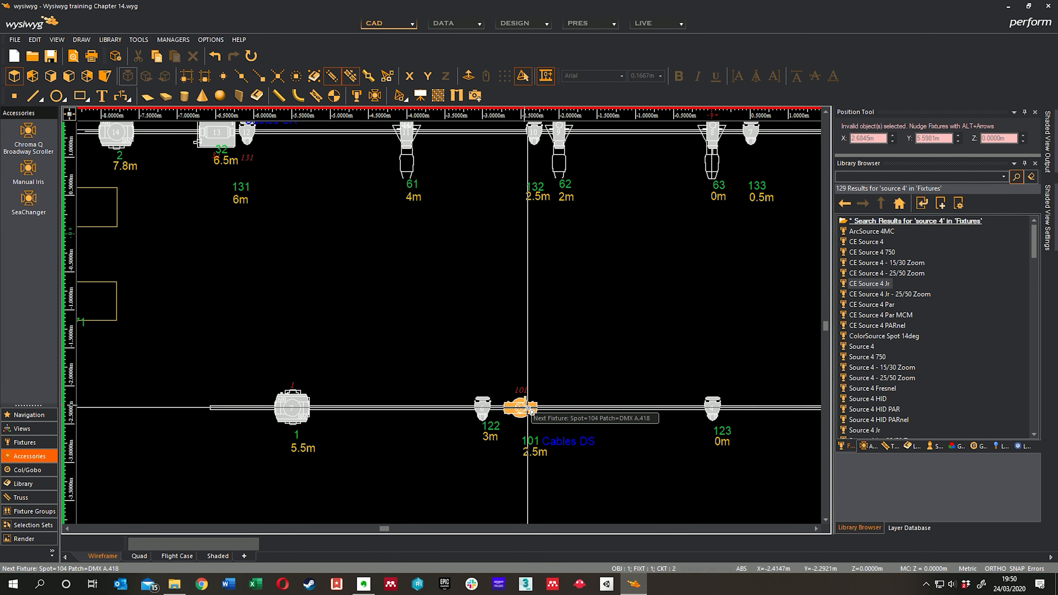
middle_drag(552, 378, 531, 347)
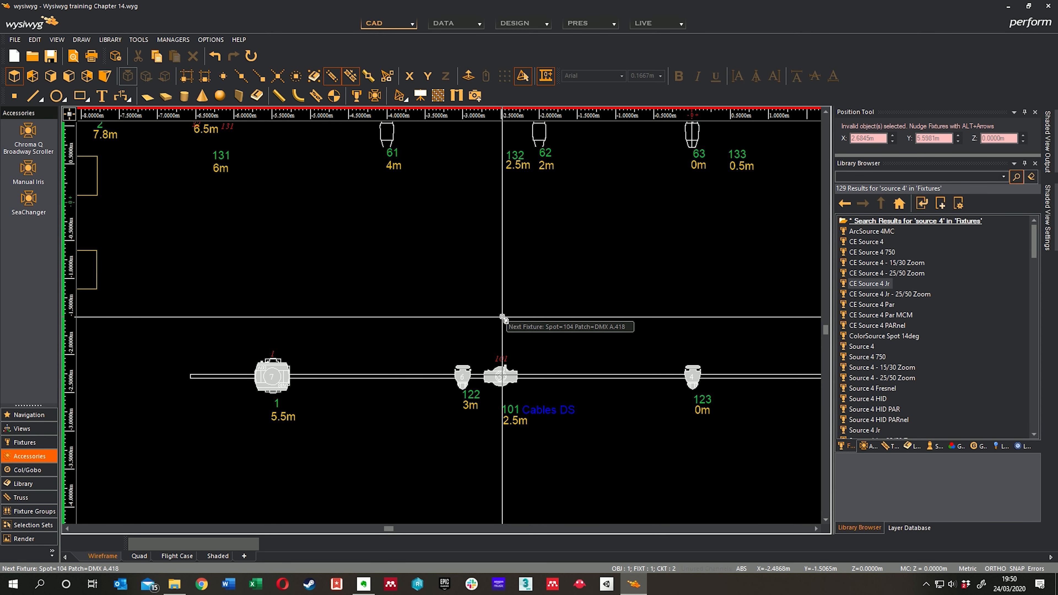
right_click(532, 307)
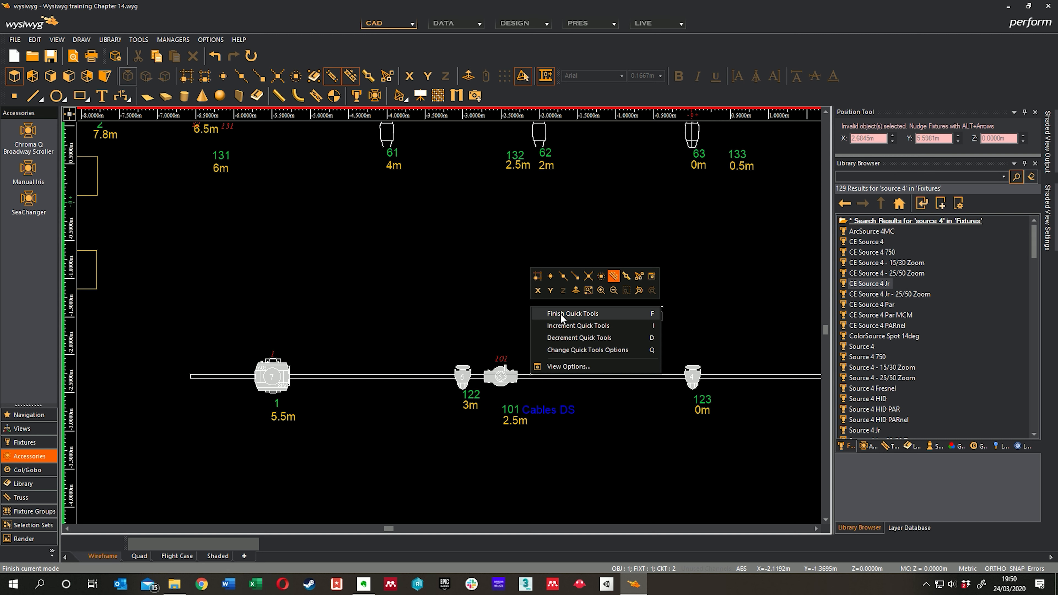
click(579, 348)
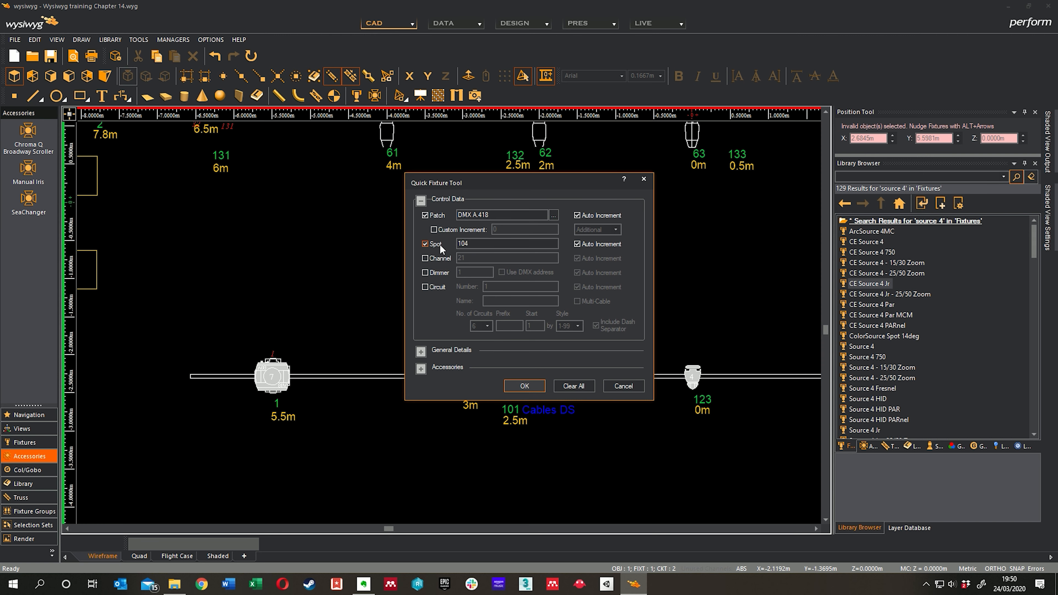
click(425, 244)
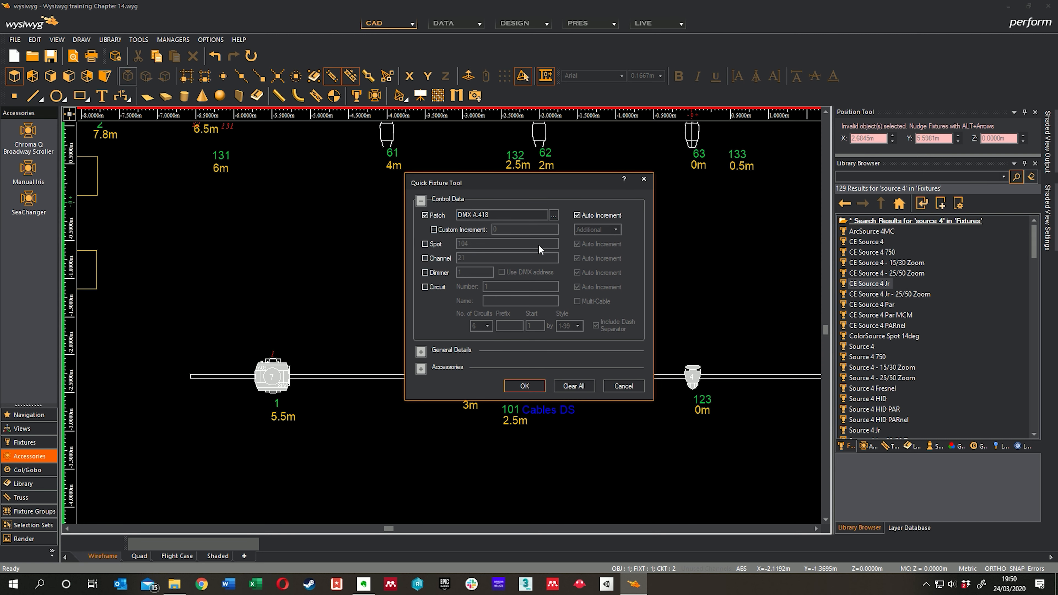
drag(547, 183, 750, 174)
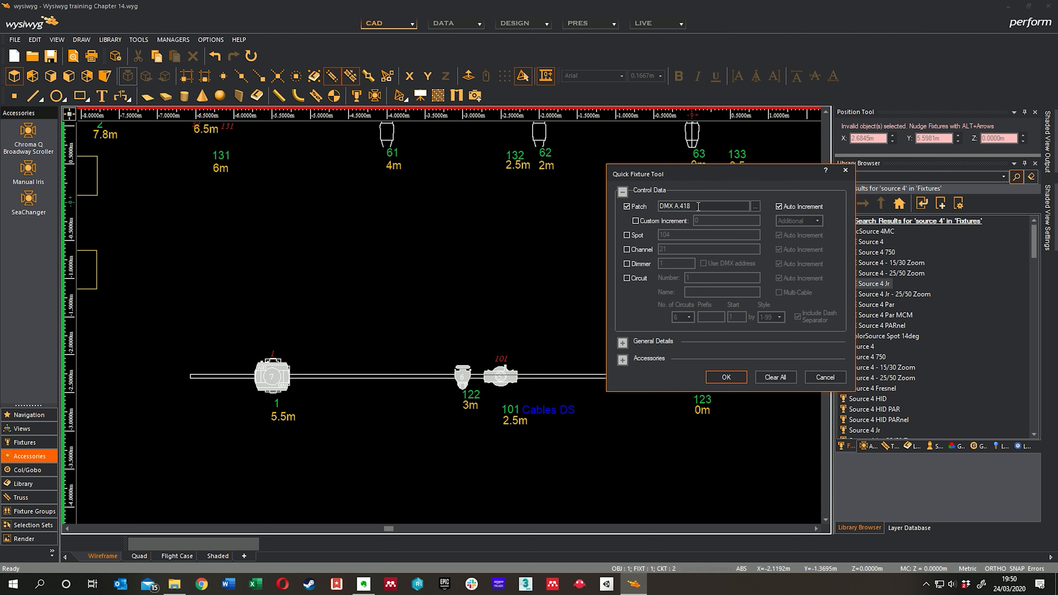
Step: Set the auto-incrementing patch to universe DMX D with offset 1 and apply the options
click(754, 206)
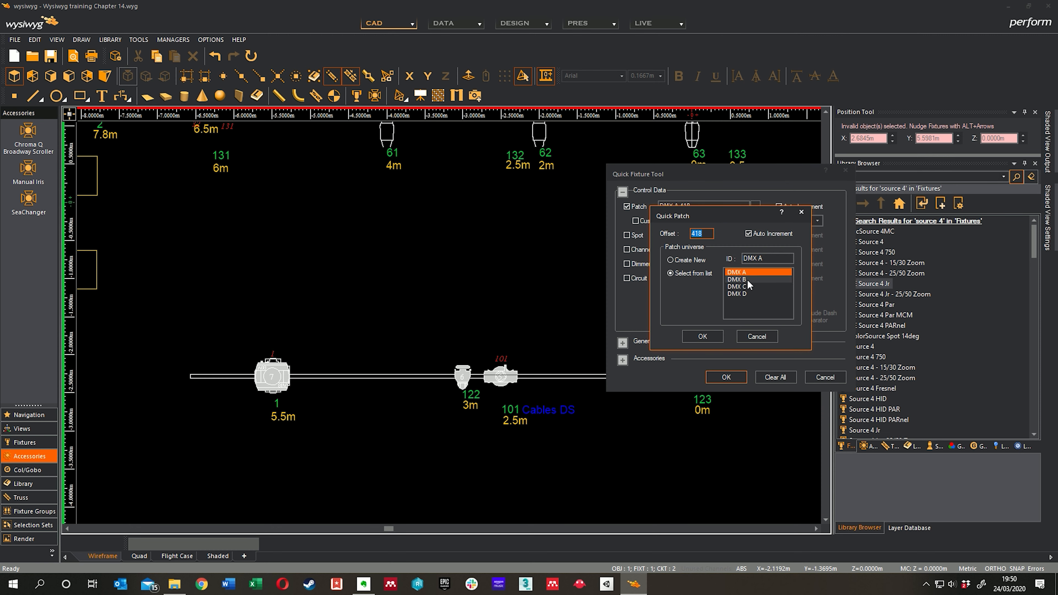
click(744, 294)
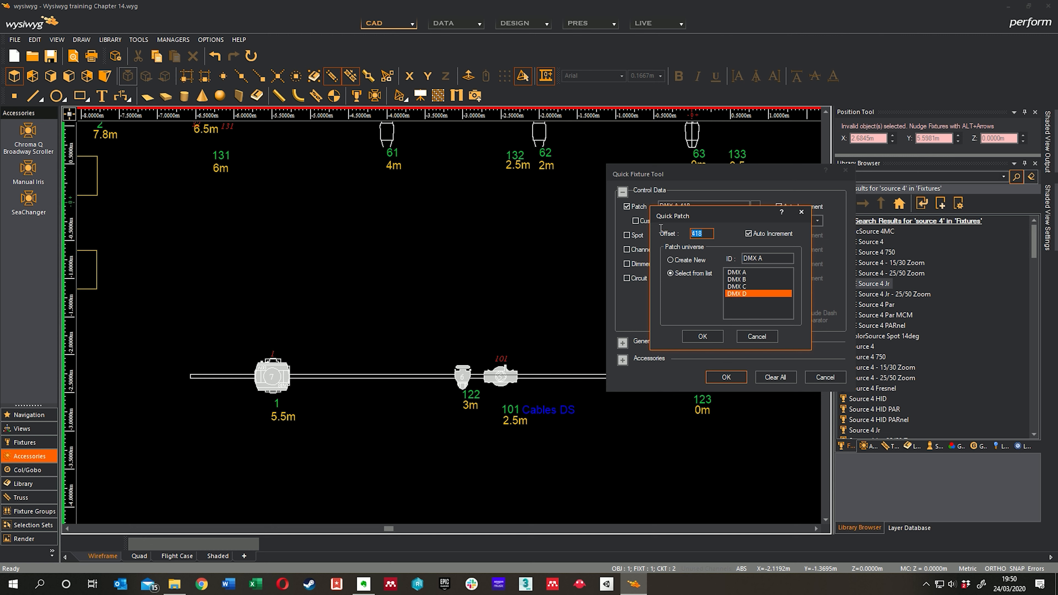
text(1)
click(703, 338)
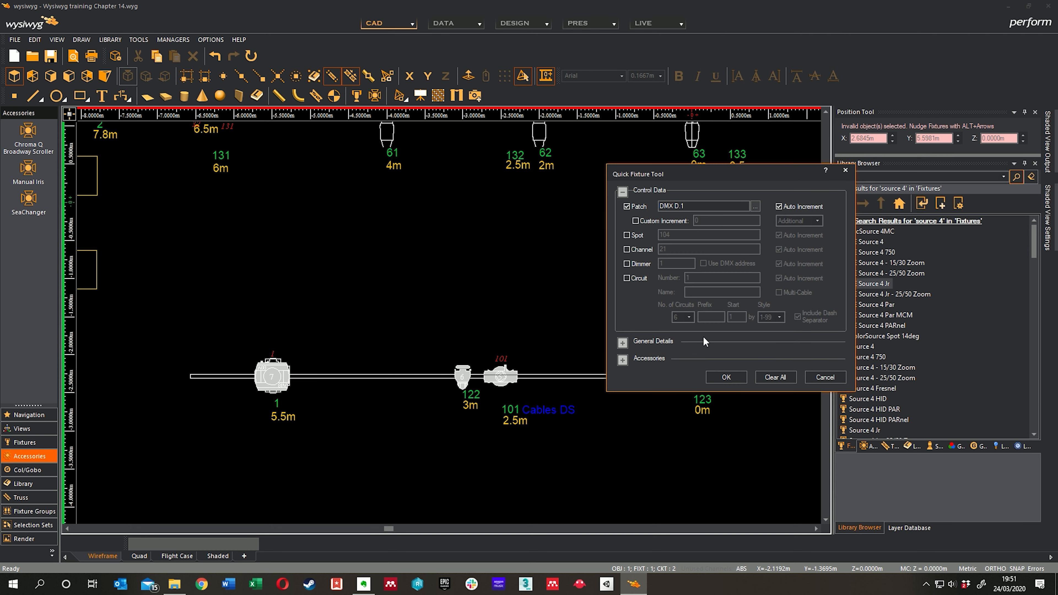
click(725, 377)
Step: Patch the Intensity parts of fixtures 122 and 101 on the downstage bar at DMX D.1 and D.2
middle_drag(534, 275, 493, 264)
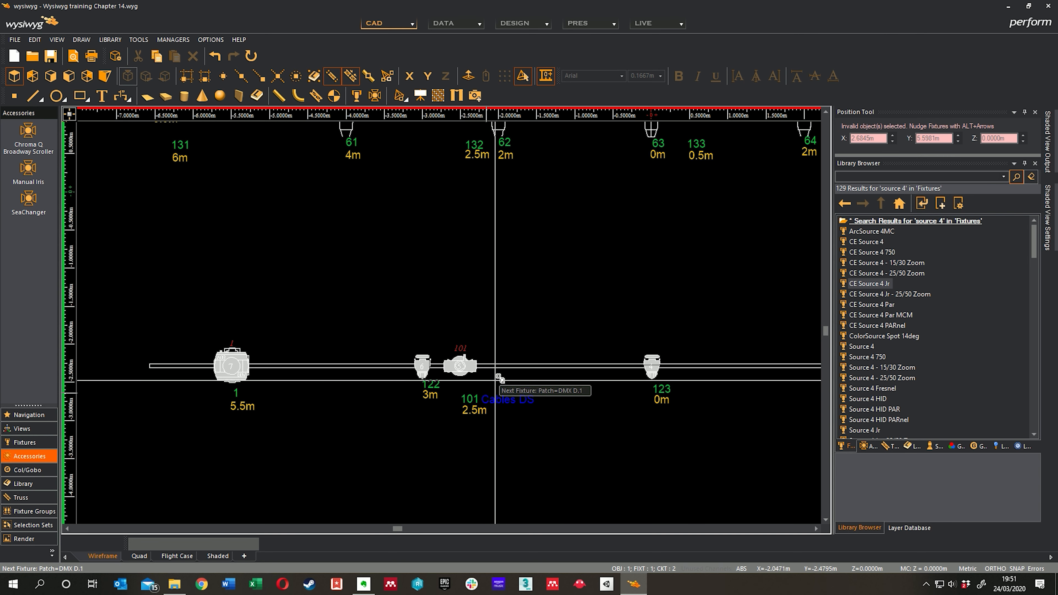
click(422, 377)
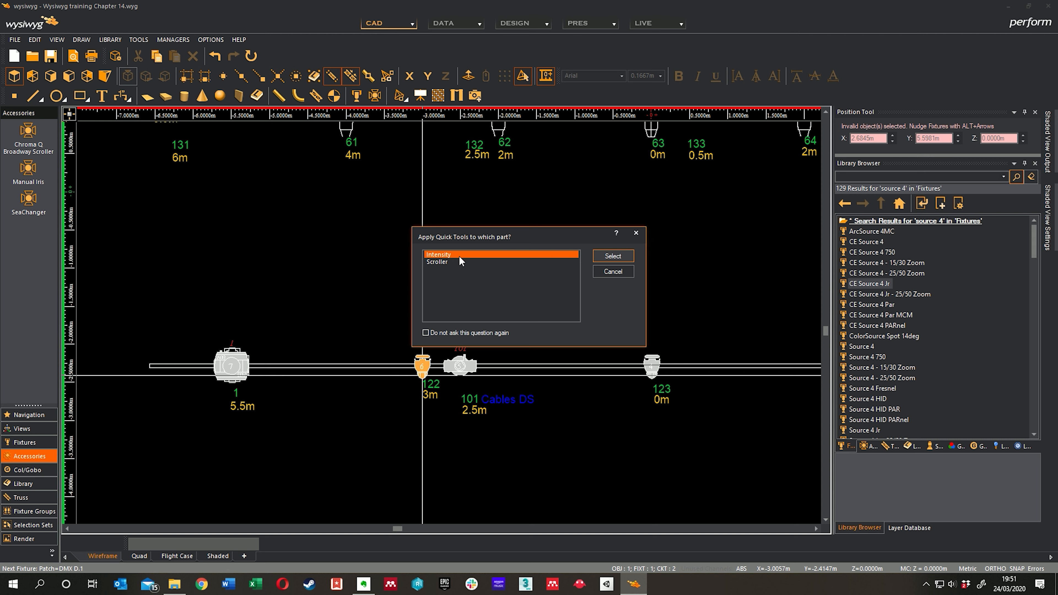
click(613, 257)
click(464, 373)
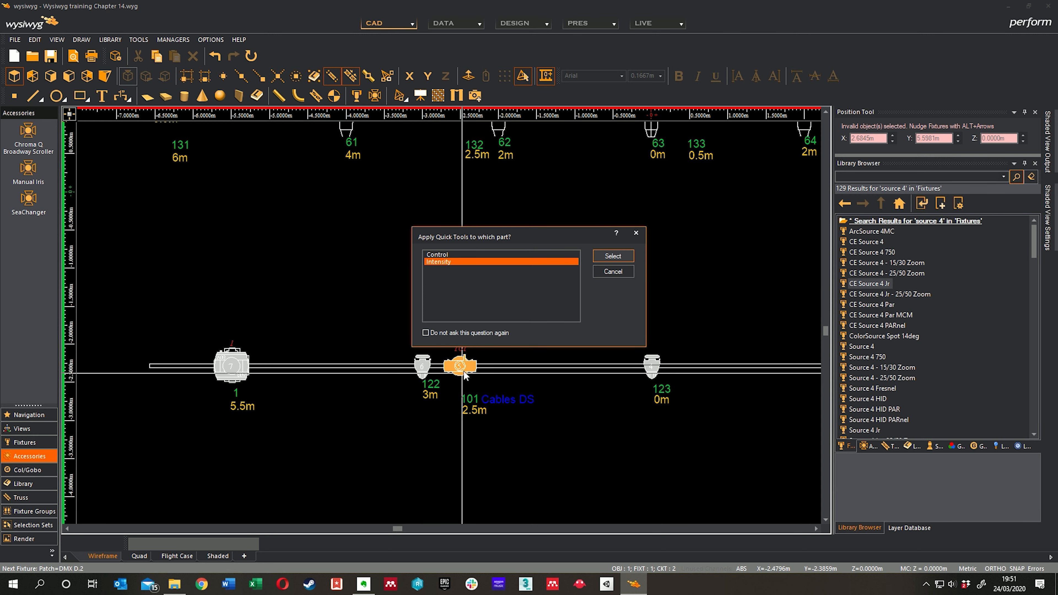
click(604, 259)
Step: Patch the Intensity parts of fixtures 123, 102 and 124 at DMX D.3, D.4 and D.5
middle_drag(663, 297, 487, 296)
click(478, 376)
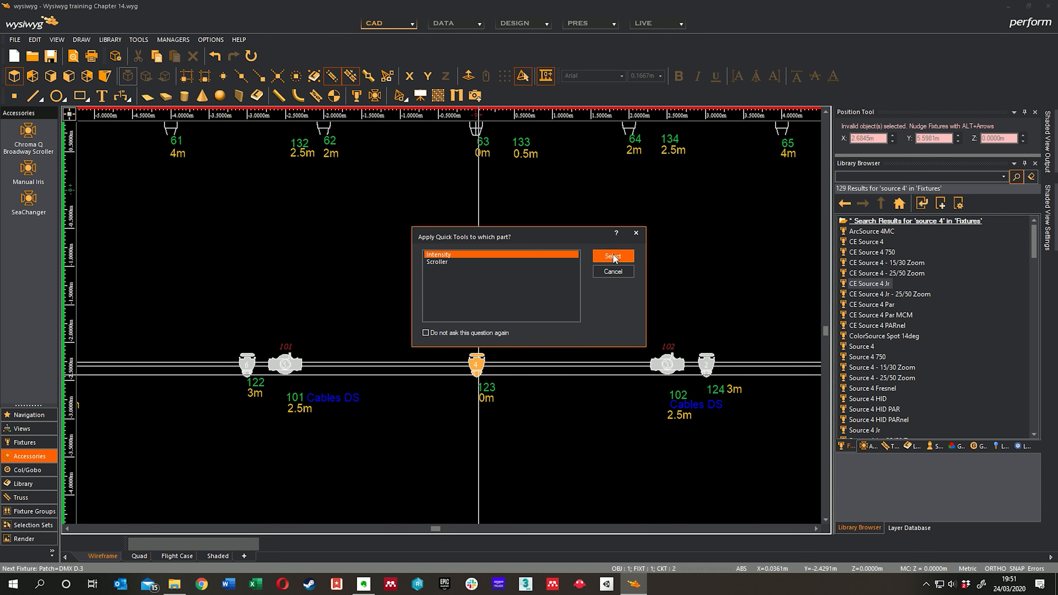
click(614, 256)
click(668, 371)
click(614, 256)
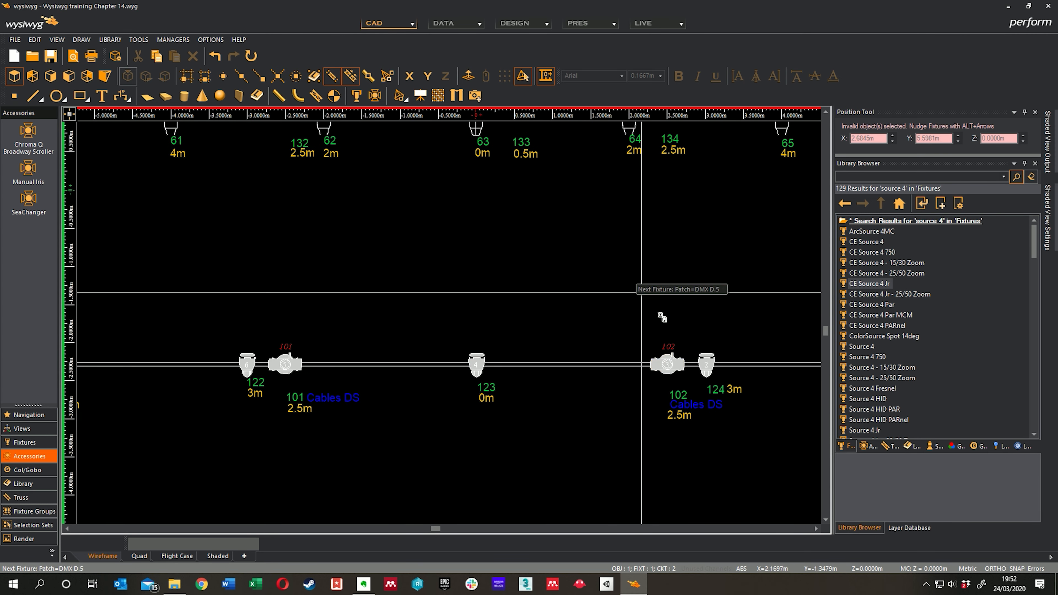
click(706, 359)
click(626, 256)
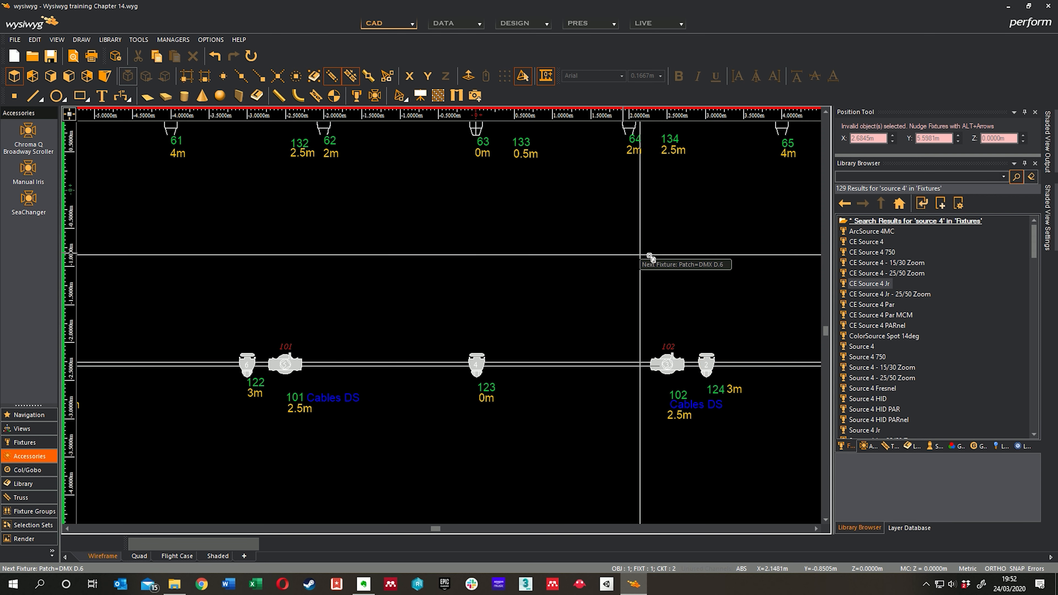
Step: Patch the Intensity parts of fixtures 131 and 61 on the next bar at DMX D.6 and D.7
middle_drag(650, 257, 377, 240)
middle_drag(125, 174, 554, 341)
click(313, 305)
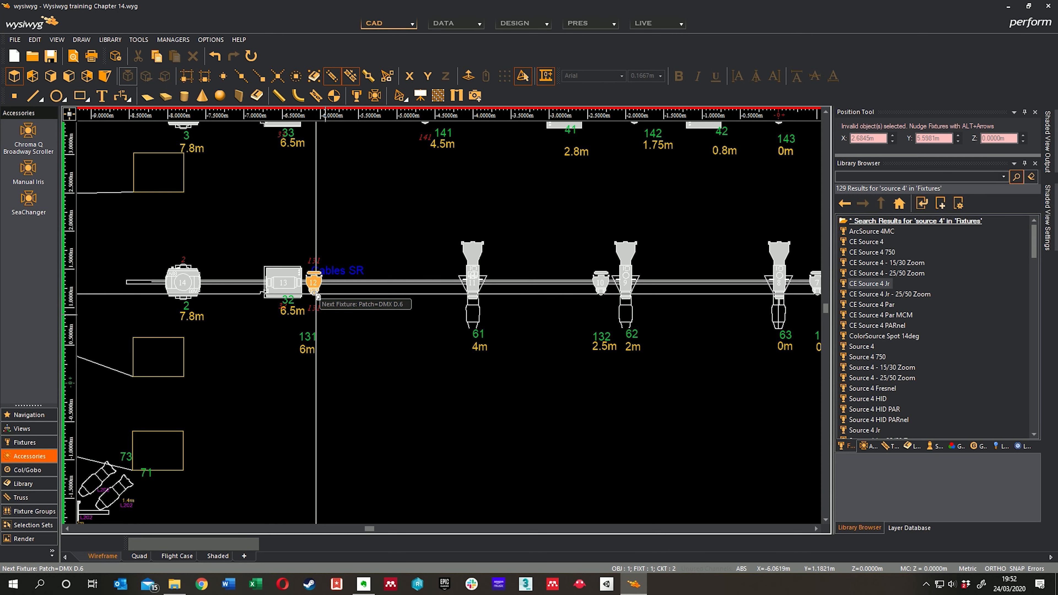
click(598, 257)
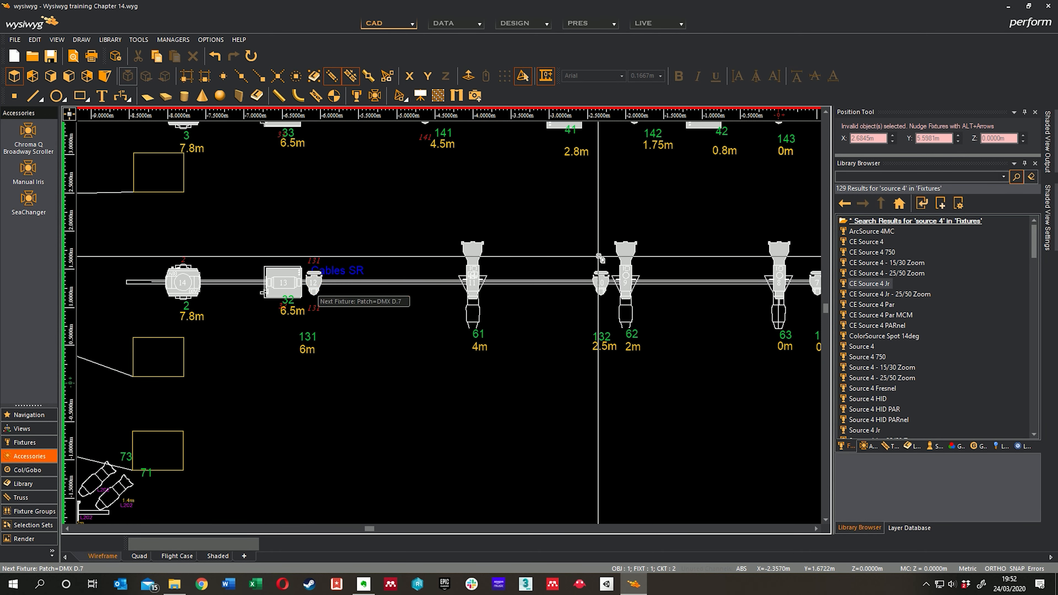
click(477, 251)
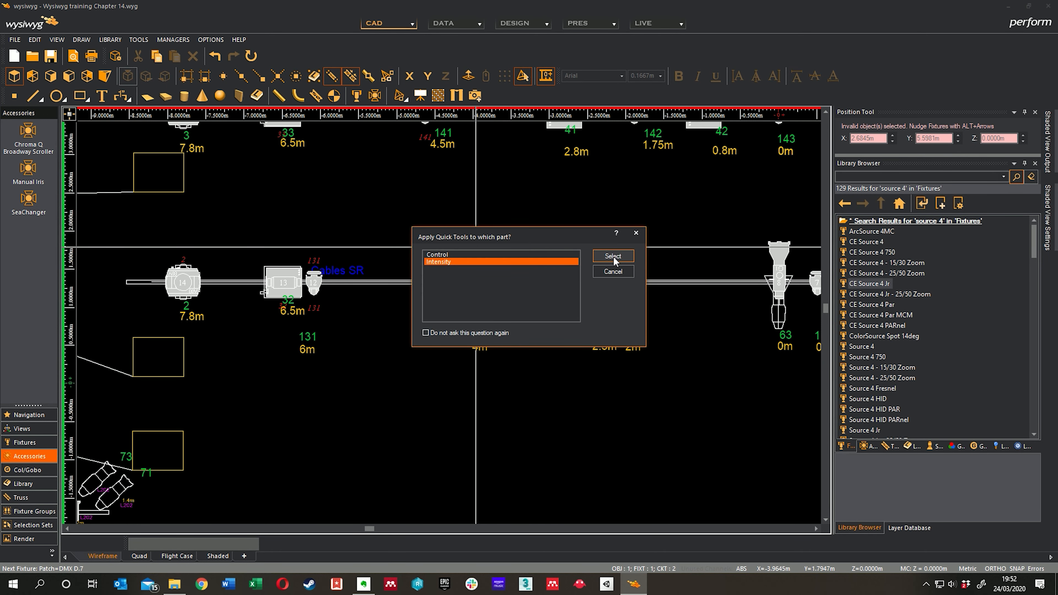
click(613, 256)
Step: Patch the Intensity parts of fixtures 132, 62 and 63 at DMX D.8, D.9 and D.10
middle_drag(593, 284, 504, 288)
click(508, 287)
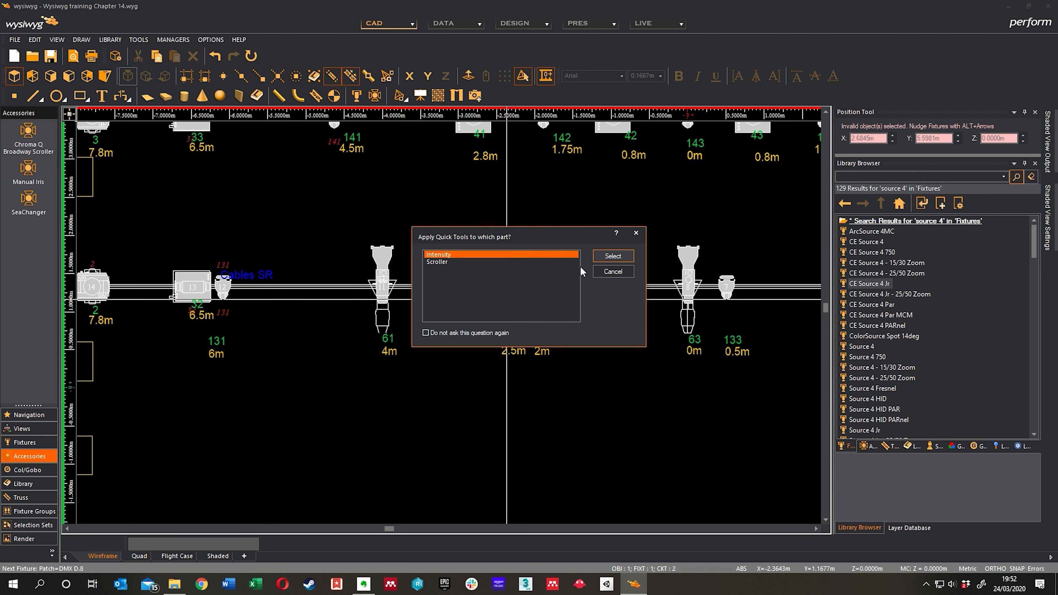
click(609, 257)
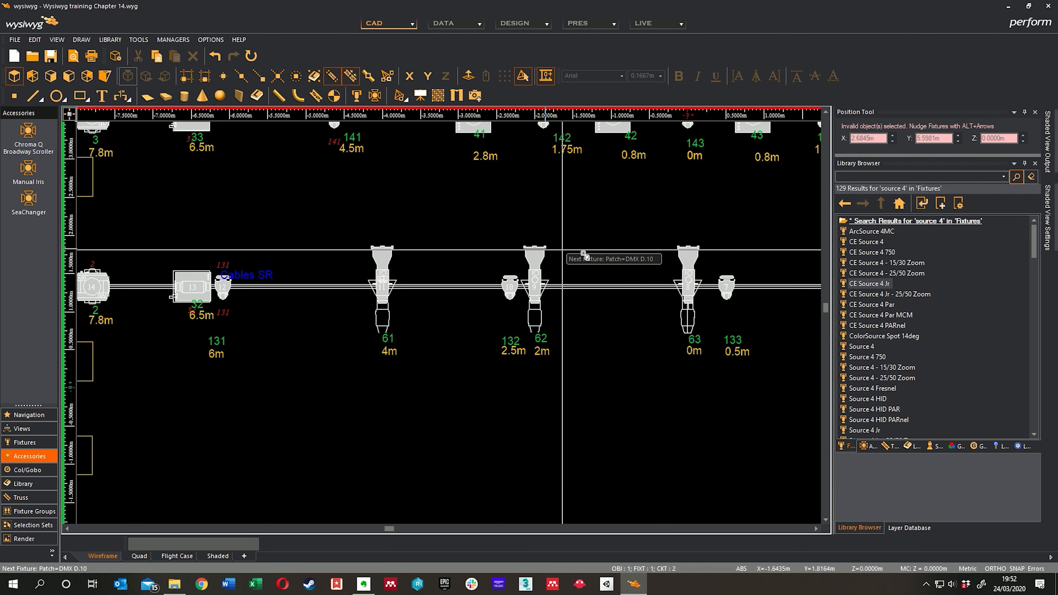
click(682, 255)
Step: Patch the Intensity parts of fixtures 133, 64 and 134 at DMX D.11, D.12 and D.13
middle_drag(740, 216, 519, 214)
click(507, 300)
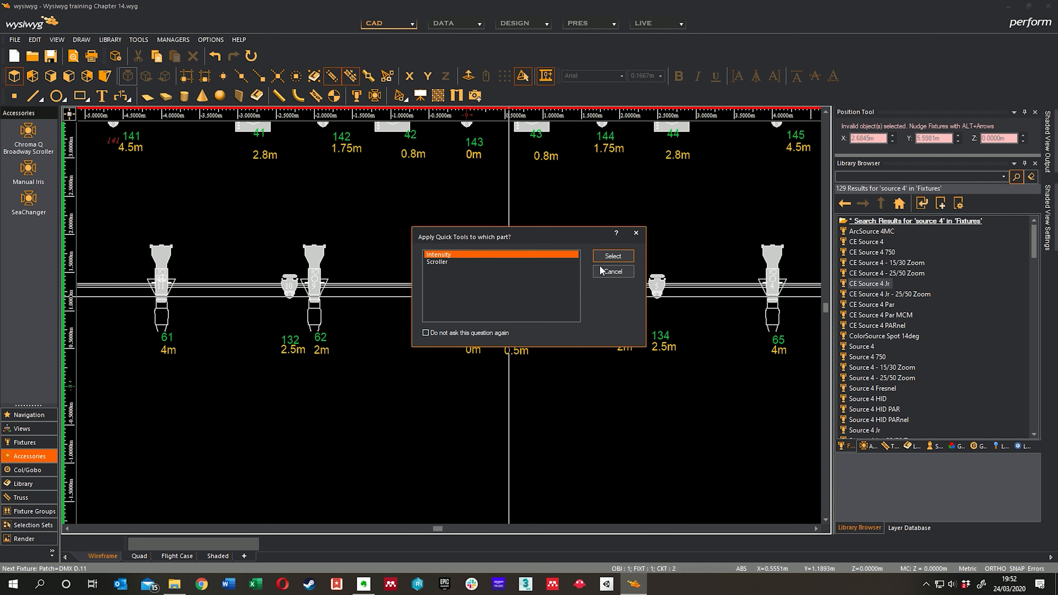
click(614, 256)
click(621, 293)
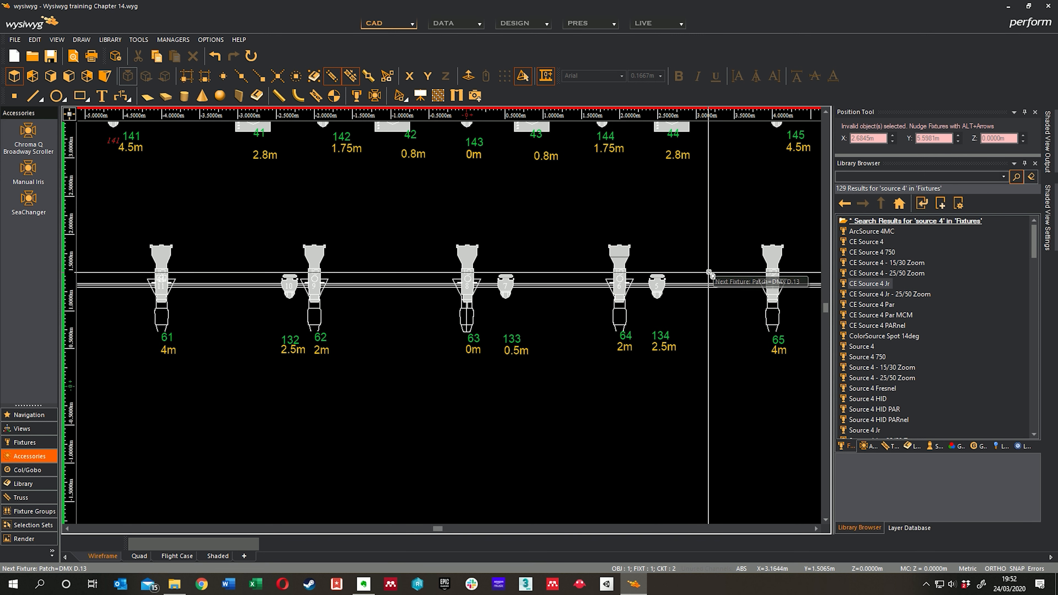
click(658, 294)
click(610, 257)
Step: Patch the Intensity parts of fixtures 65 and 135 at DMX D.14 and D.15
middle_drag(708, 250, 511, 244)
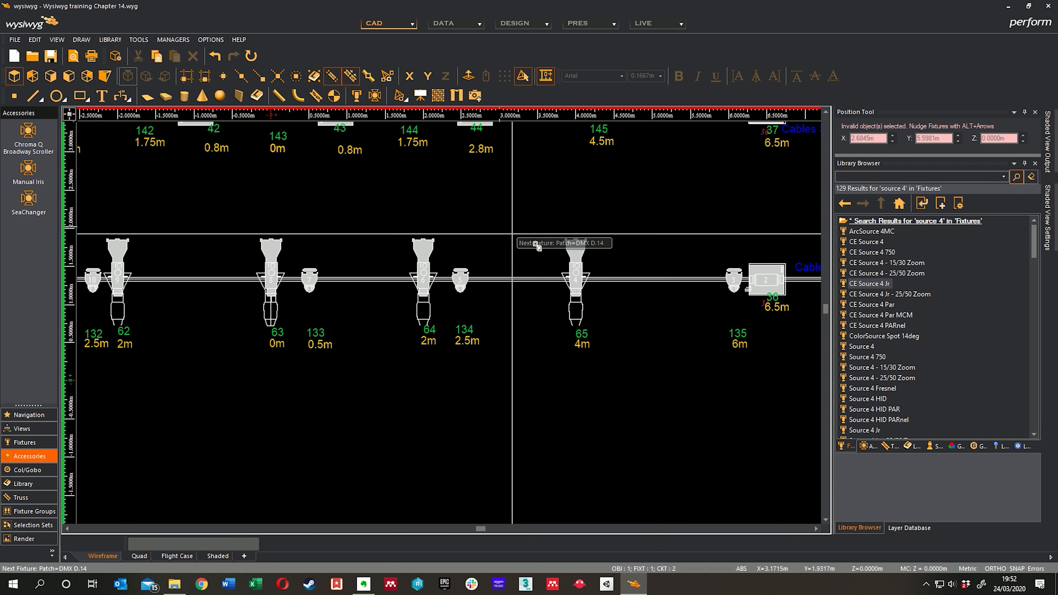
click(583, 250)
middle_drag(698, 300, 588, 295)
click(632, 287)
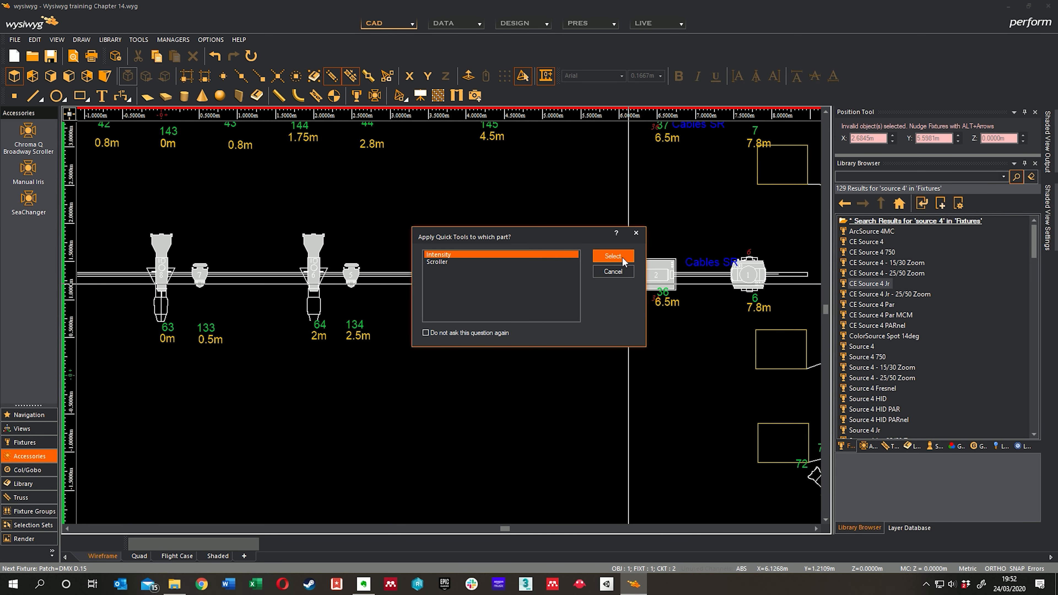
click(622, 258)
Step: Patch the Intensity parts of fixtures 141 and 142 on the next bar at DMX D.16 and D.17
middle_drag(491, 227, 596, 293)
mouse_move(246, 231)
middle_down()
mouse_move(455, 286)
mouse_move(664, 307)
middle_up()
middle_drag(324, 282, 505, 292)
click(512, 267)
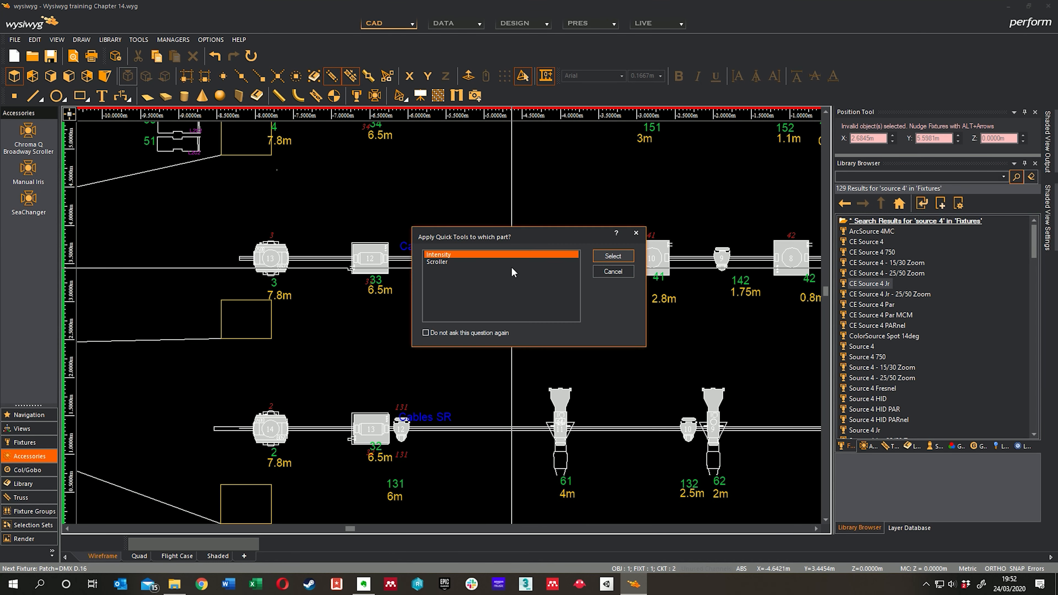
click(608, 256)
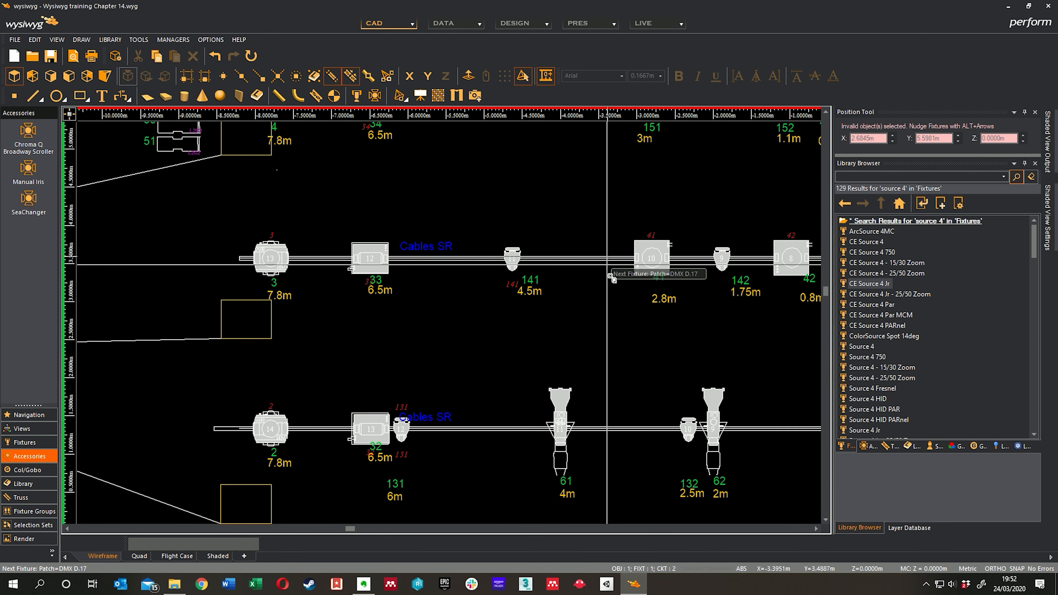
middle_drag(609, 271, 508, 282)
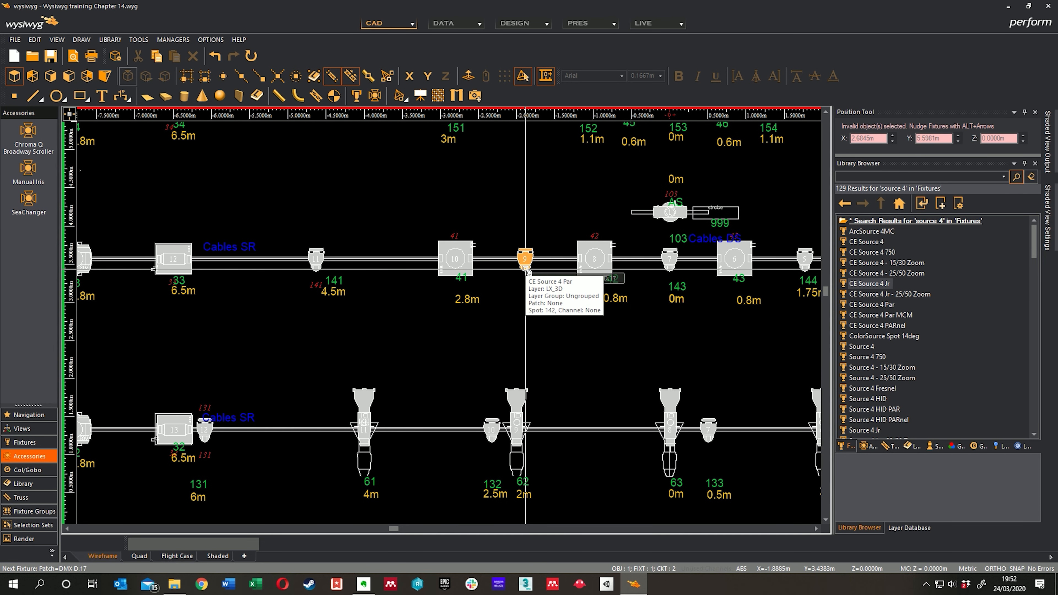
click(526, 270)
click(628, 257)
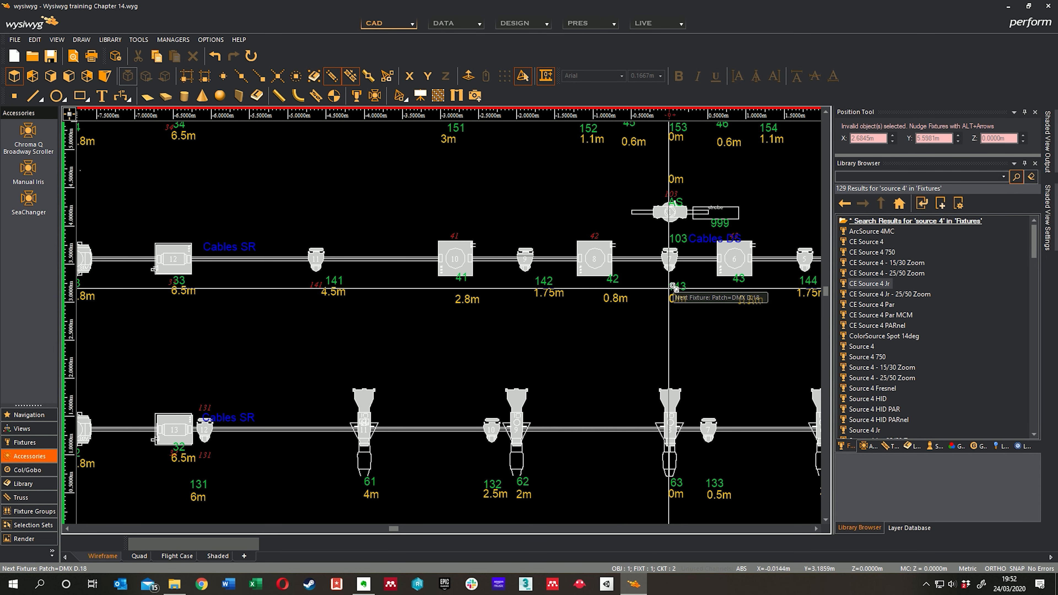
Step: Patch the Intensity parts of fixtures 143, 144 and 145 at DMX D.18, D.19 and D.20
click(675, 271)
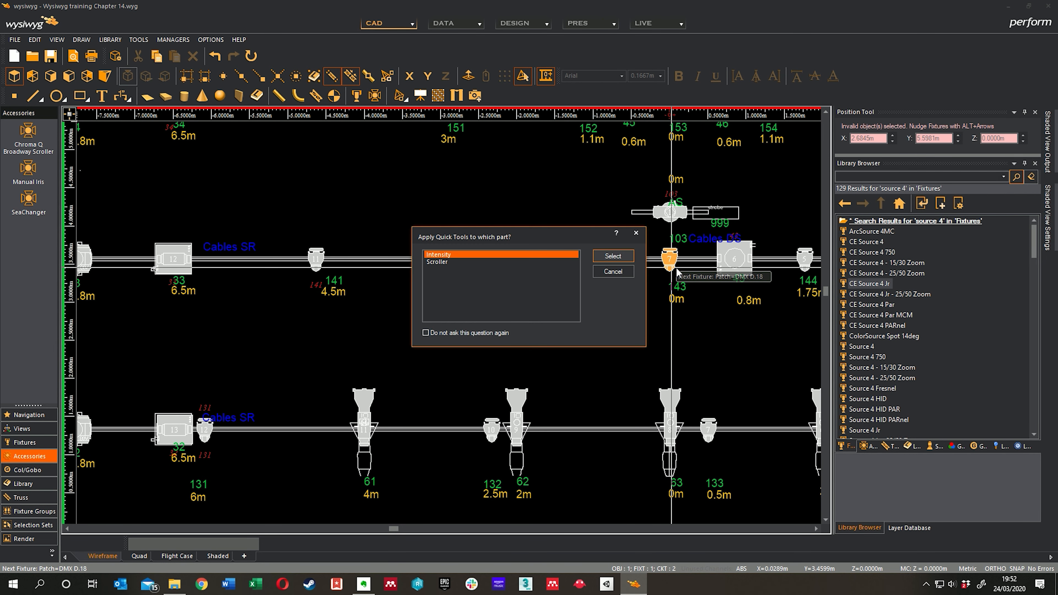
click(609, 258)
middle_drag(668, 263, 448, 271)
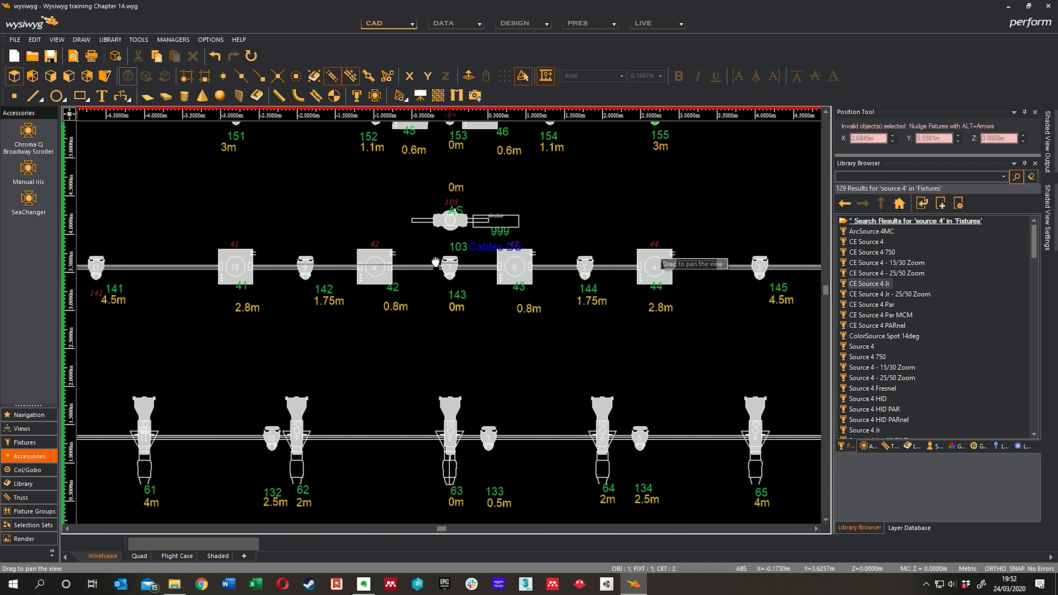
click(588, 275)
click(609, 258)
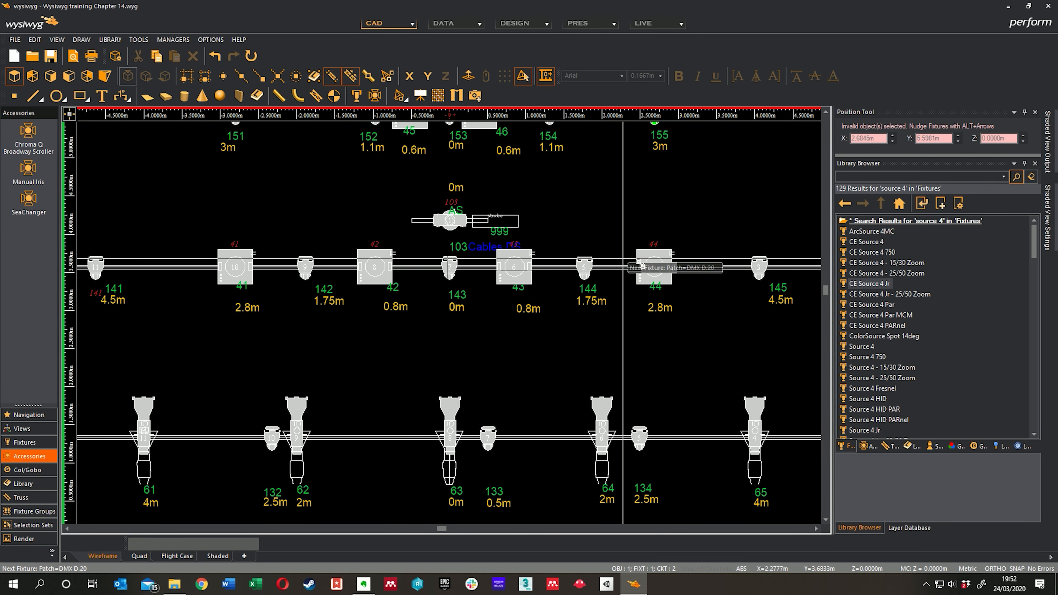
click(761, 283)
click(625, 257)
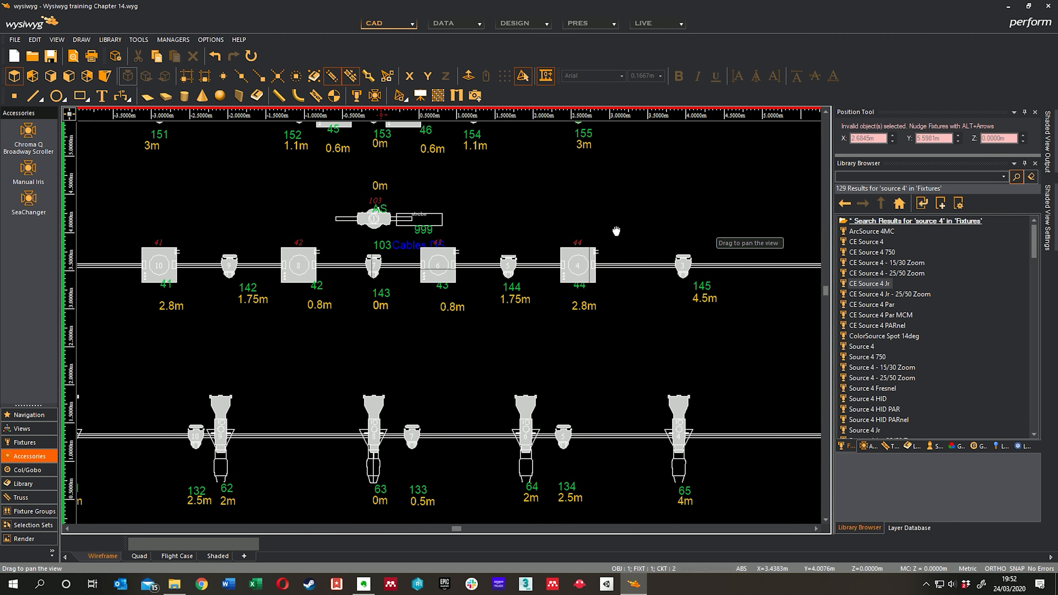
Step: Patch the Intensity parts of fixture 103 and fixture 151 on the bar above at DMX D.21 and D.22
middle_drag(550, 229, 548, 286)
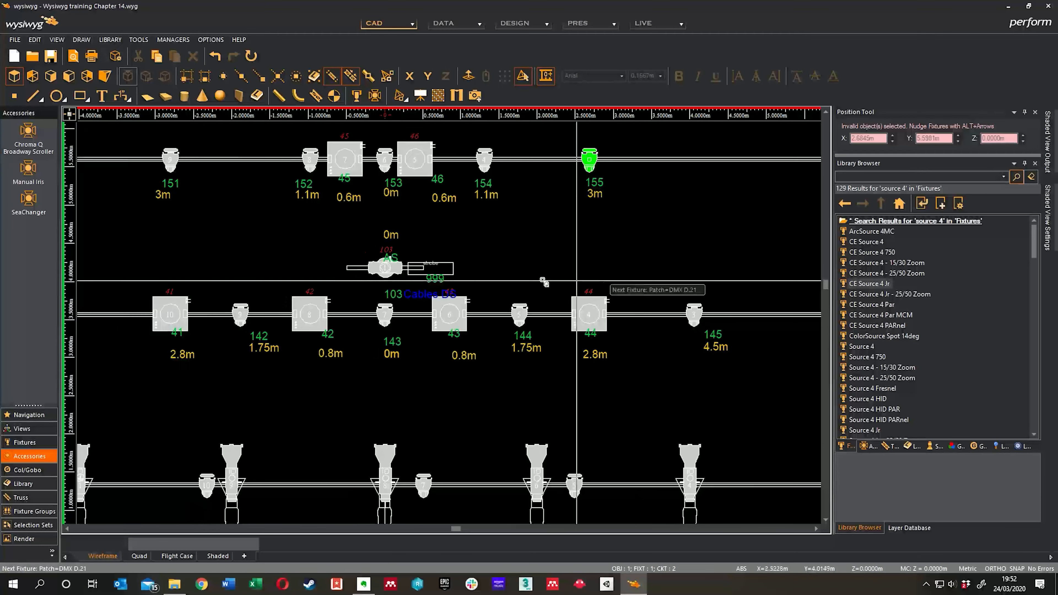
click(387, 273)
click(607, 259)
middle_drag(364, 225, 652, 289)
middle_drag(408, 269, 431, 278)
click(486, 240)
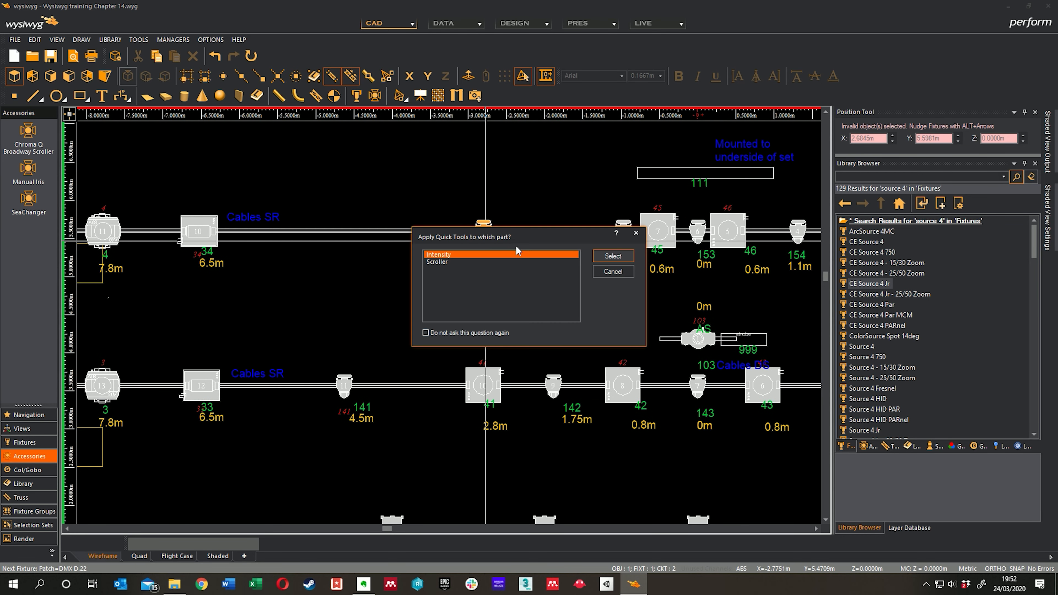
click(608, 259)
Step: Patch the Intensity parts of fixtures 152 and 153 at DMX D.23 and D.24
click(623, 227)
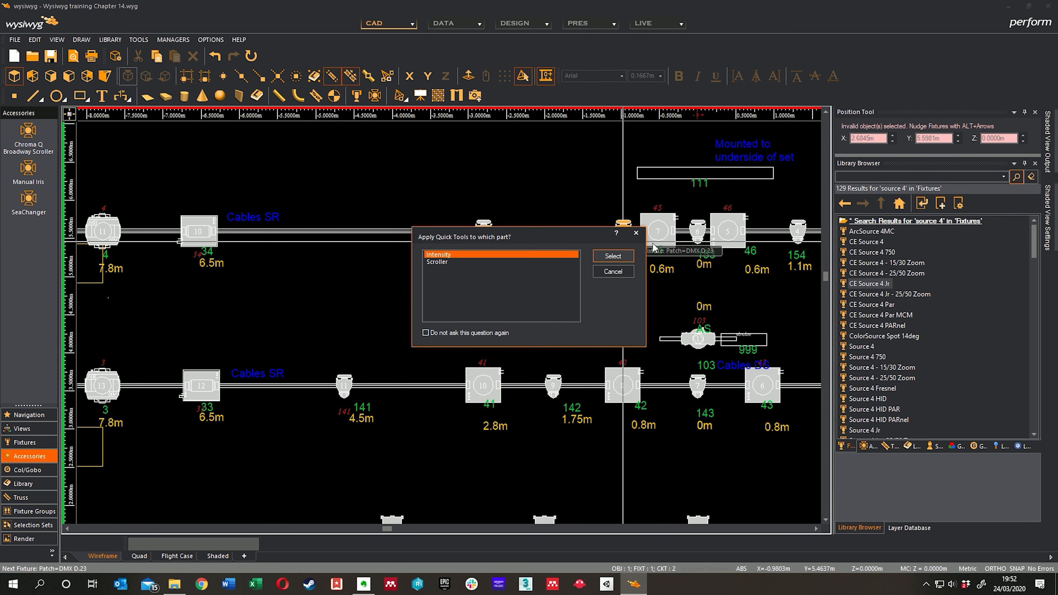
click(612, 256)
middle_drag(696, 250, 567, 255)
click(571, 251)
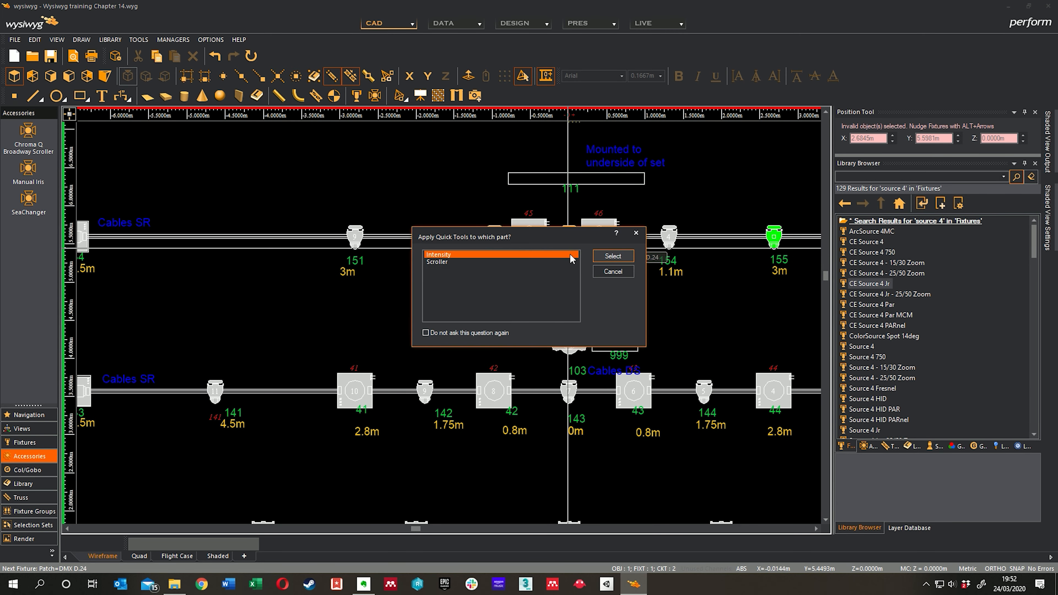
click(612, 257)
Step: Patch the Intensity parts of fixtures 154 and 155 at DMX D.25 and D.26
middle_drag(650, 254, 504, 255)
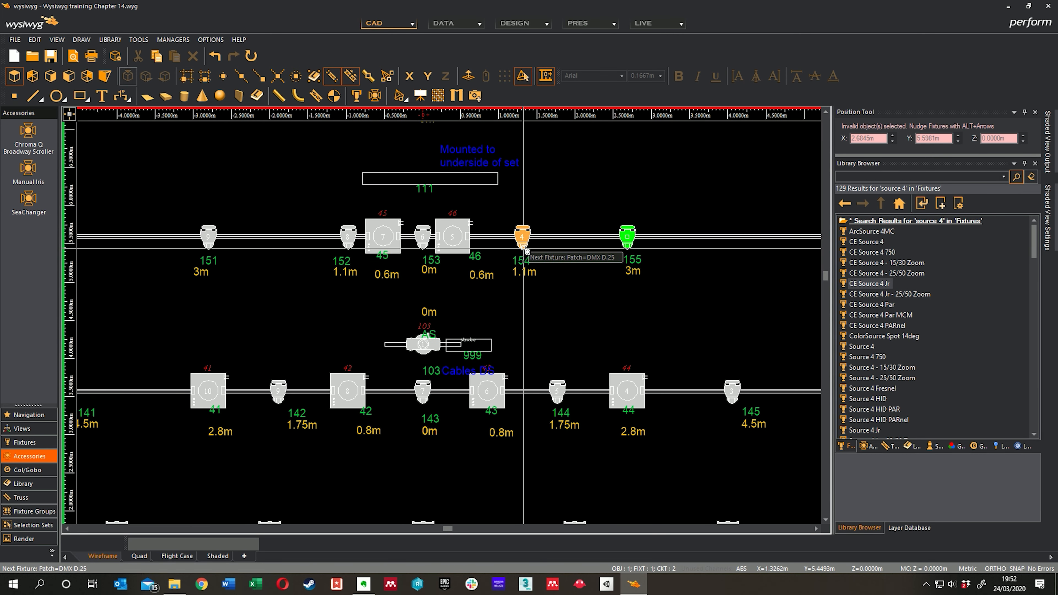
click(521, 236)
click(613, 256)
middle_drag(631, 258, 520, 259)
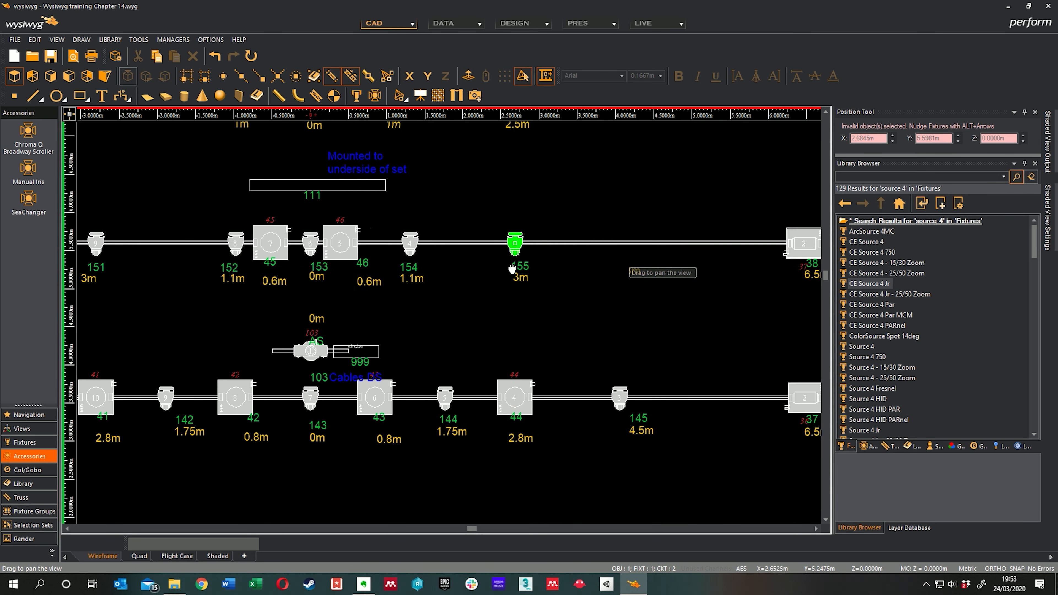
click(517, 251)
click(601, 260)
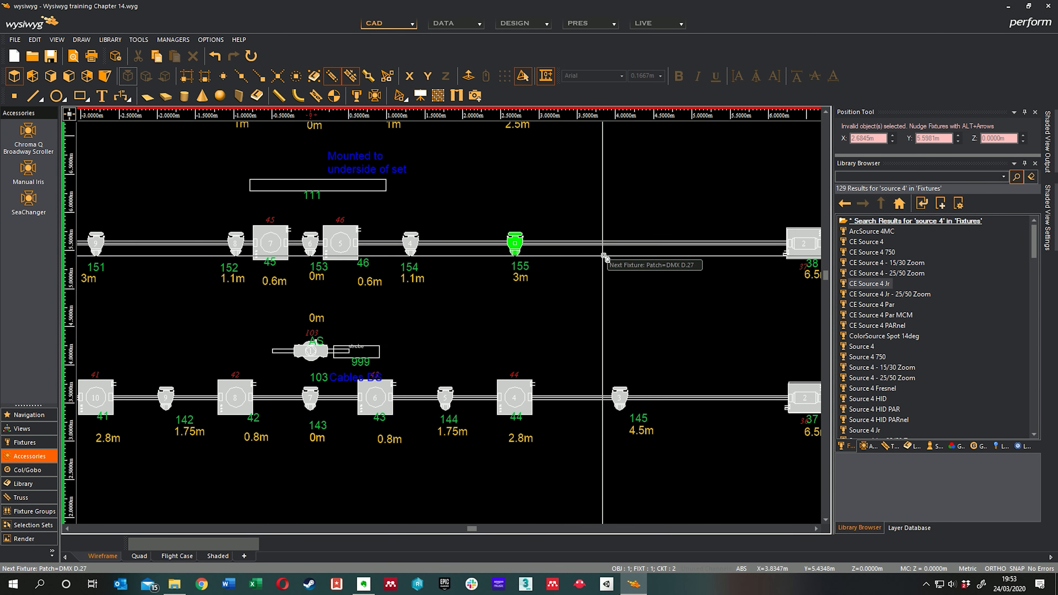
Step: Patch fixtures 162 and 163 on the short upstage bar at DMX D.27 and D.28
middle_drag(645, 244, 525, 250)
middle_drag(375, 223, 645, 282)
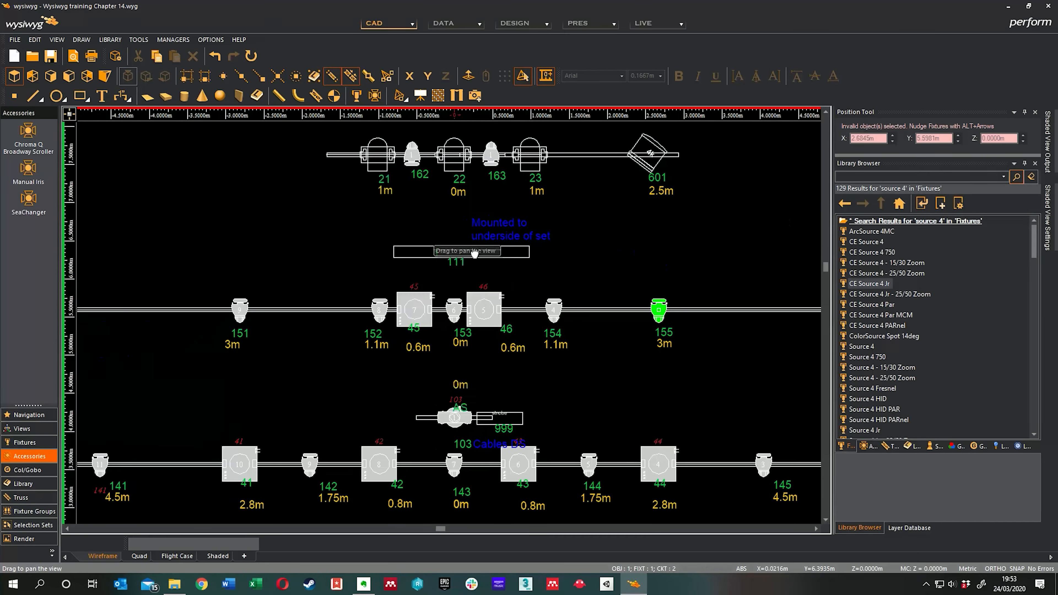
middle_drag(458, 254, 637, 329)
middle_drag(556, 299, 586, 315)
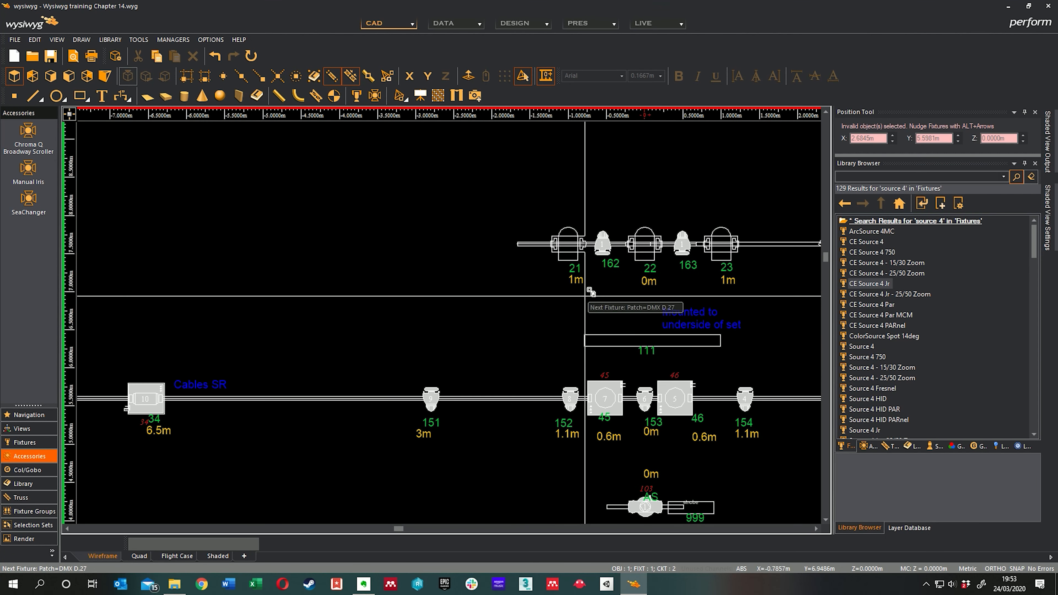
click(601, 235)
click(605, 253)
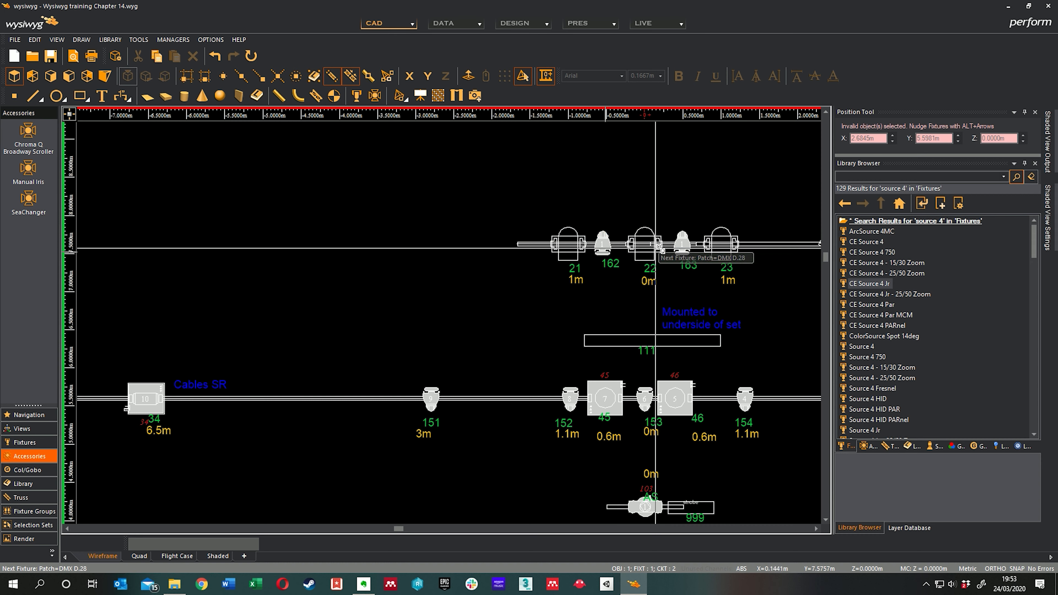
click(683, 234)
click(606, 257)
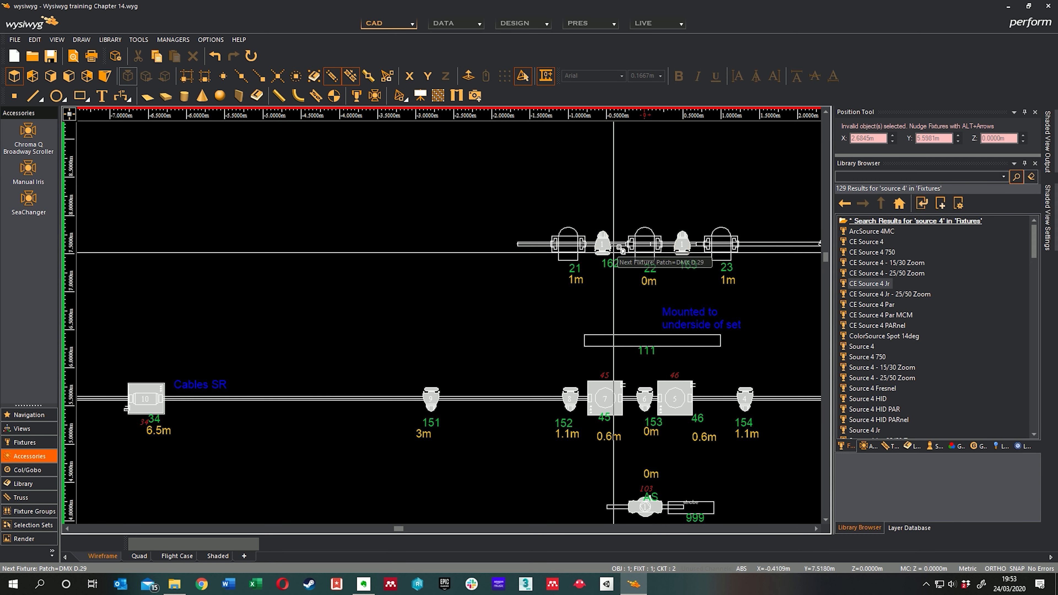
Step: Look over the overhead bars of the plot for fixtures still missing an intensity patch
middle_drag(676, 208, 517, 190)
middle_drag(609, 299, 639, 270)
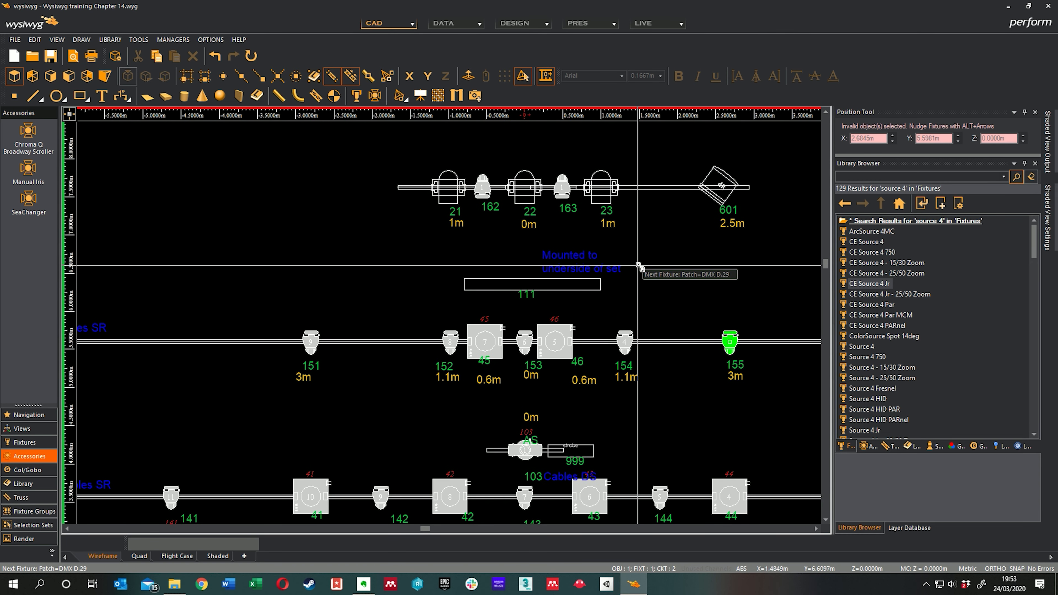
scroll(641, 267, down, 2)
middle_drag(621, 316, 660, 259)
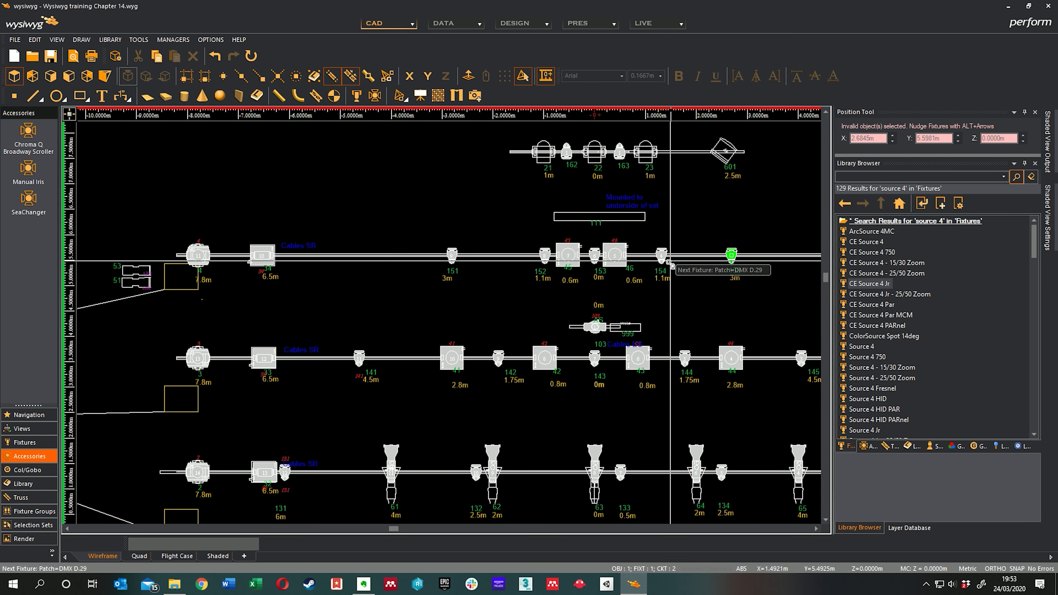
middle_drag(668, 318, 675, 287)
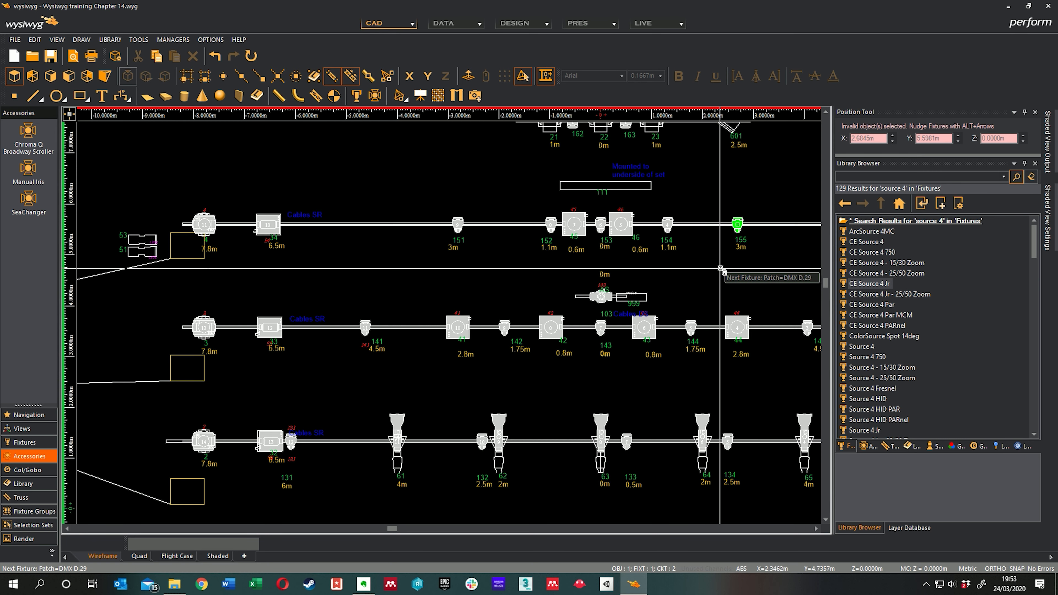
middle_drag(709, 268, 590, 276)
middle_drag(610, 331, 676, 334)
middle_drag(505, 335, 543, 336)
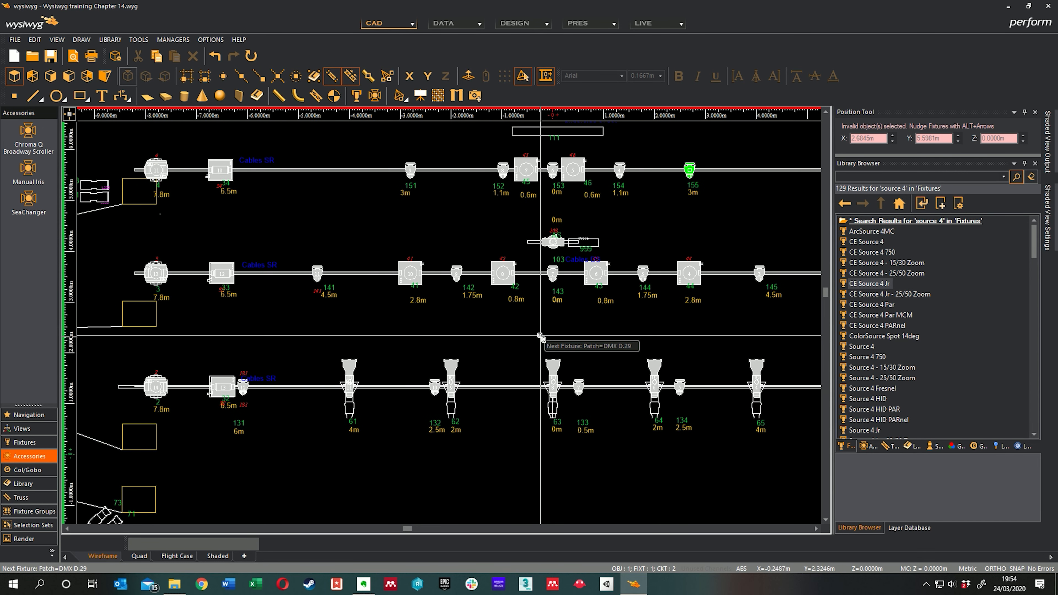
middle_drag(477, 327, 491, 331)
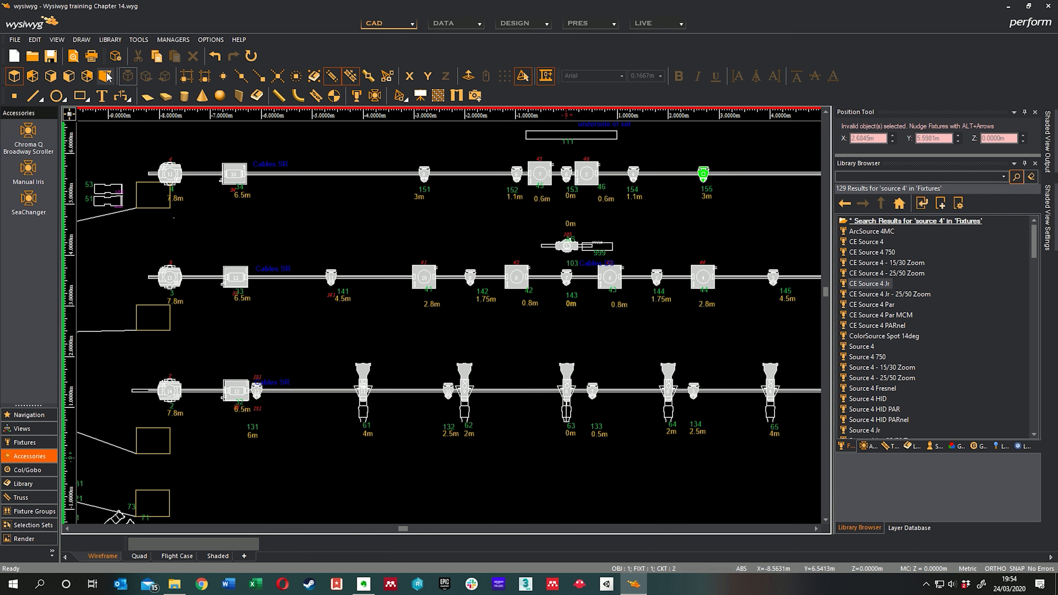
Step: Finish the Quick Tools patching mode and clear the fixture selection
right_click(607, 331)
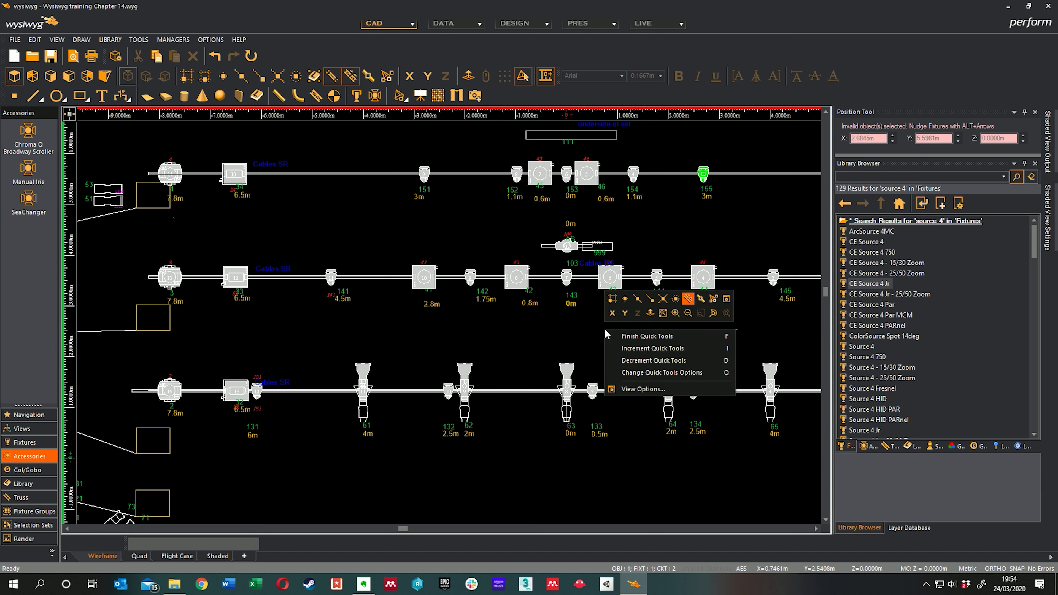
click(631, 336)
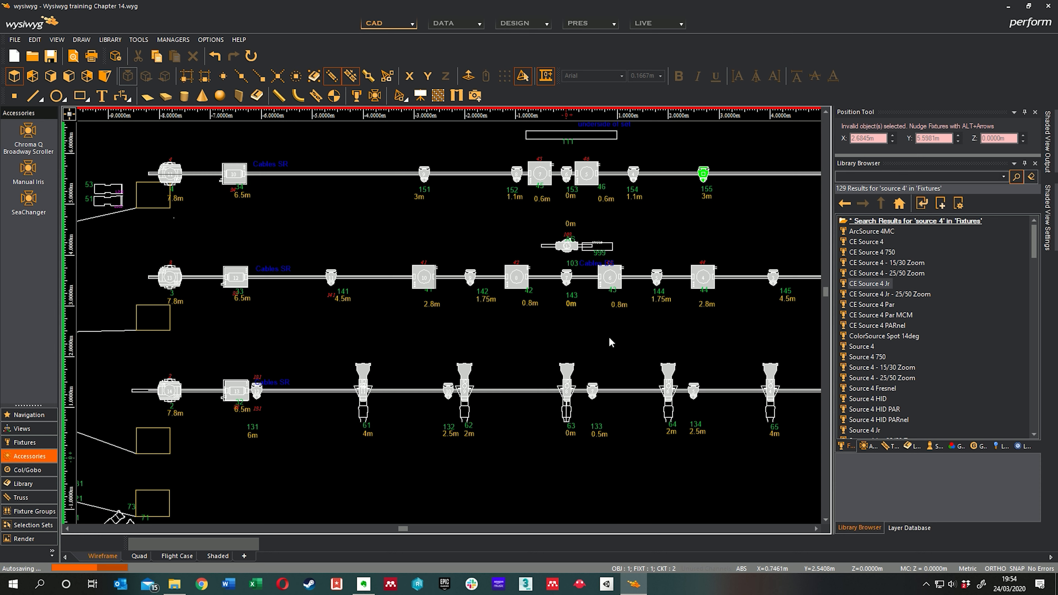
key(Escape)
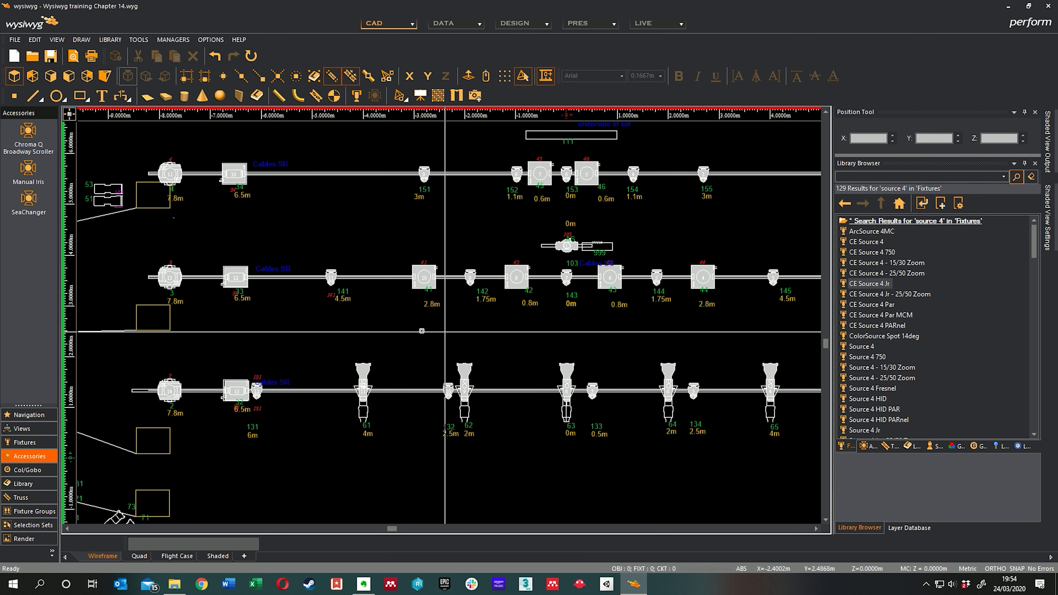
Step: Examine the side boom fixtures numbered from 201 upwards and the nearby fixtures 71, 73 and 81
middle_drag(539, 329, 527, 286)
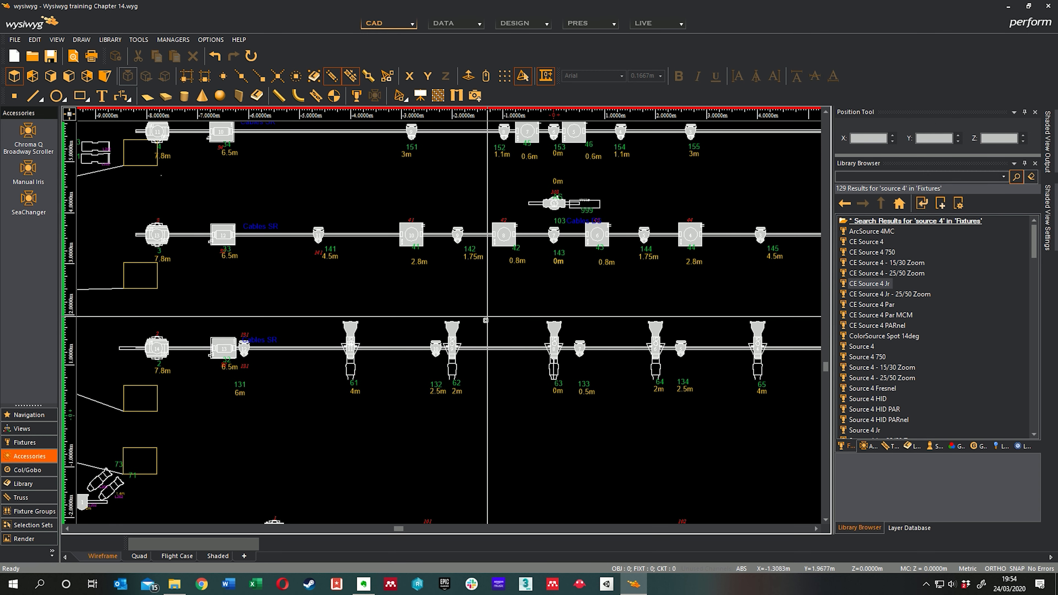
middle_drag(490, 333, 550, 294)
scroll(490, 332, up, 4)
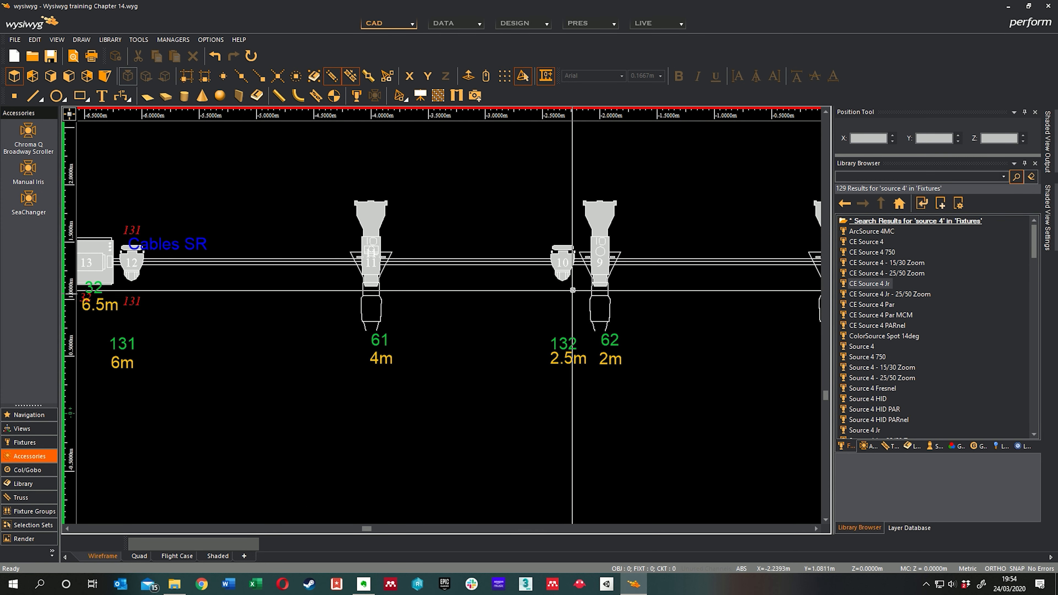
scroll(521, 251, down, 5)
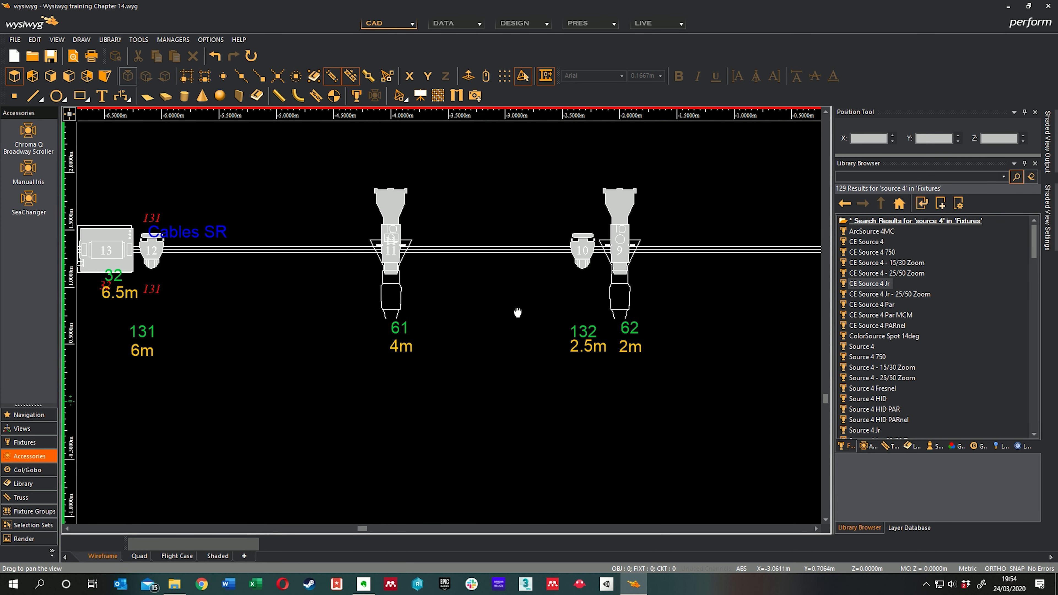
middle_drag(494, 339, 602, 344)
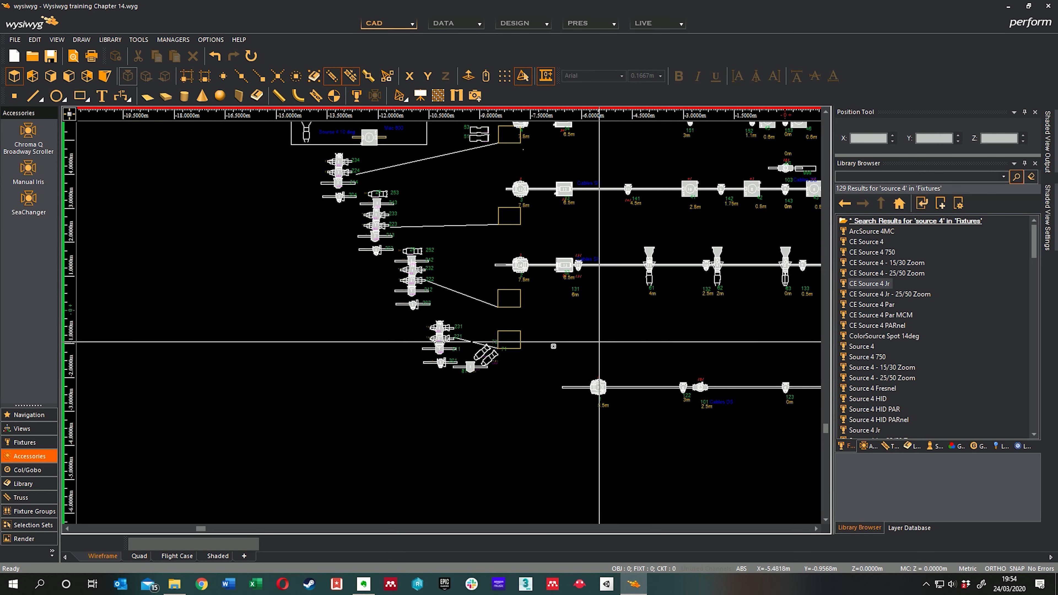
scroll(503, 354, up, 5)
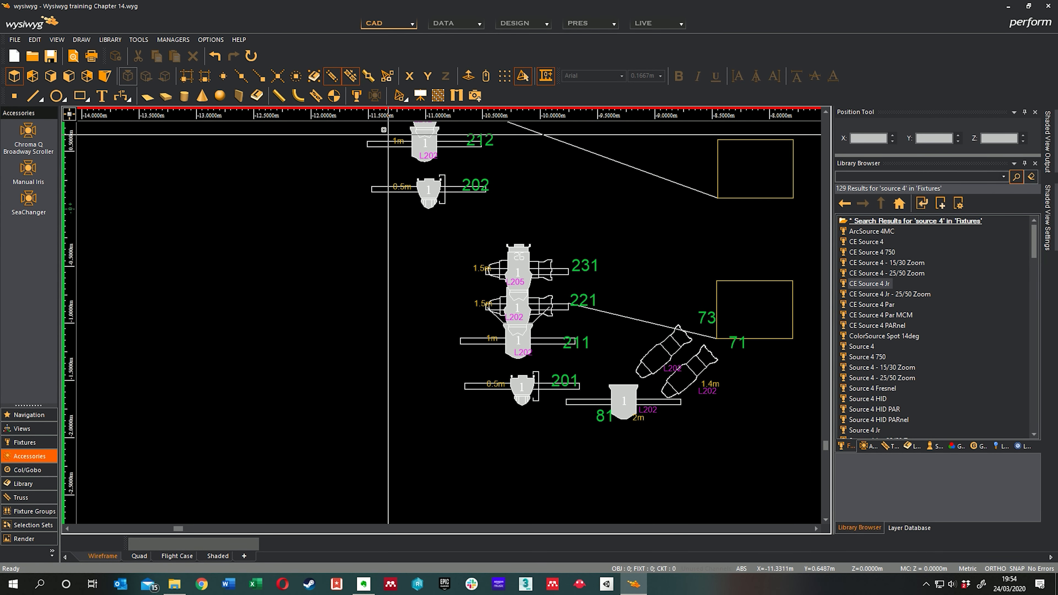
middle_drag(421, 223, 478, 389)
scroll(477, 373, down, 1)
middle_drag(464, 297, 587, 388)
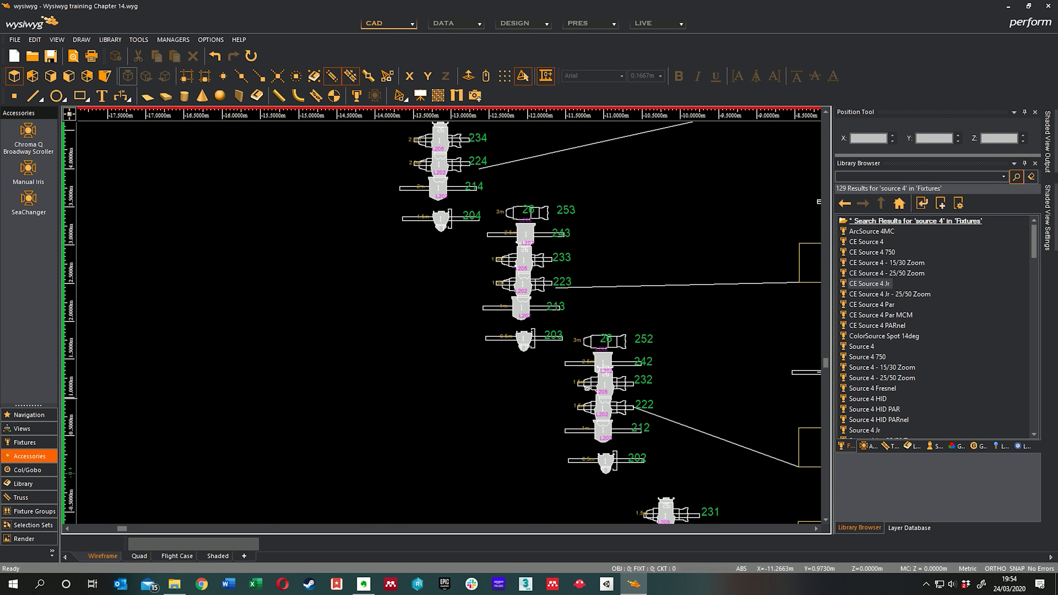
middle_drag(408, 182, 327, 196)
middle_drag(485, 353, 417, 252)
middle_drag(501, 365, 436, 199)
middle_drag(477, 219, 432, 290)
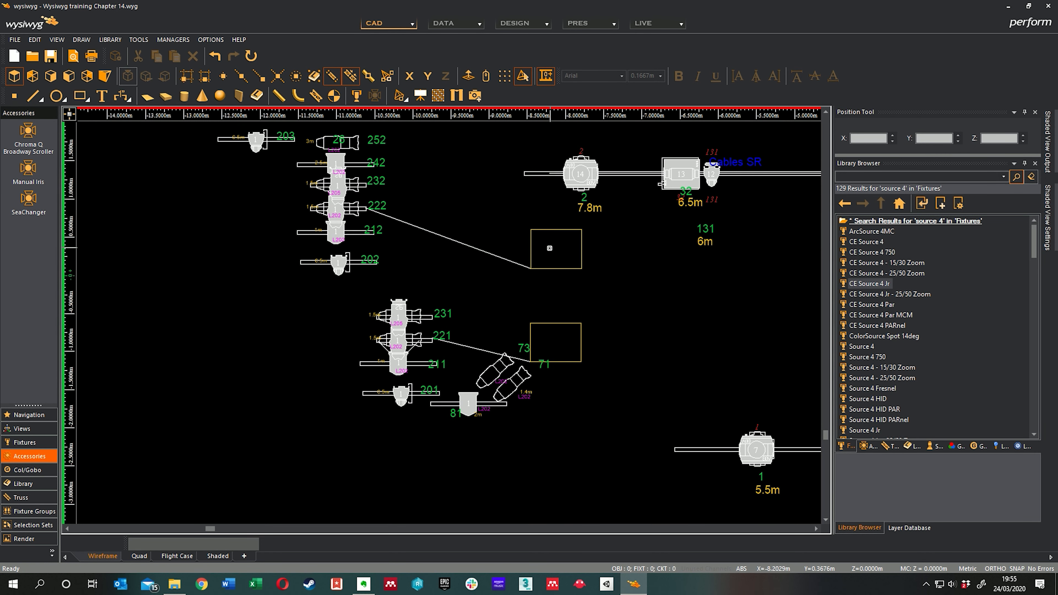
middle_drag(555, 244, 541, 390)
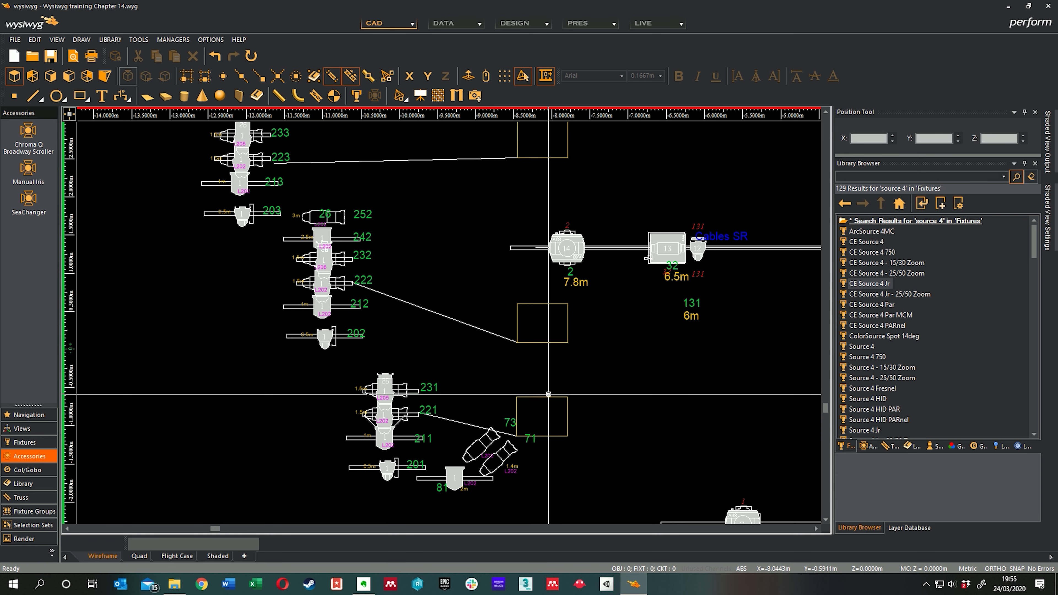
Step: Read the gel labels beside boom fixtures 201 to 231 and beside the neighbouring fixtures 71, 73 and 81
middle_drag(451, 389, 626, 334)
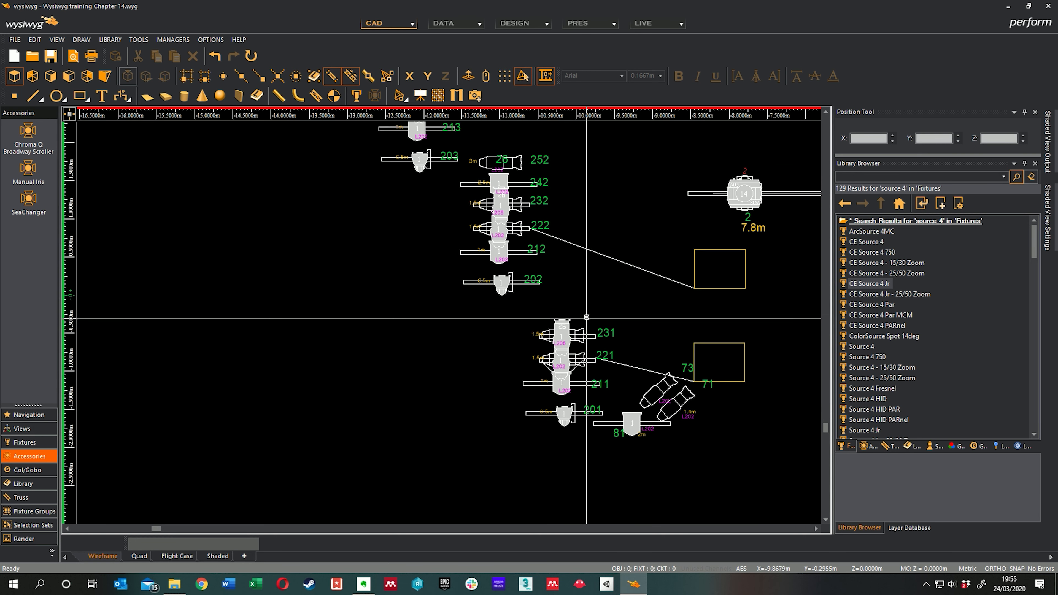
middle_drag(607, 330, 606, 308)
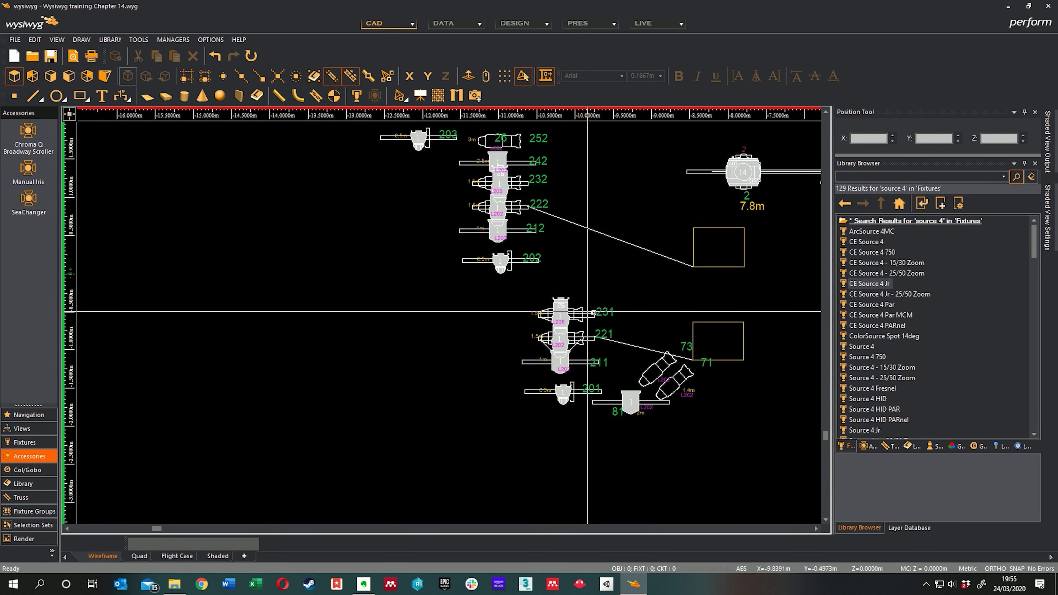
scroll(575, 325, up, 2)
scroll(590, 326, up, 1)
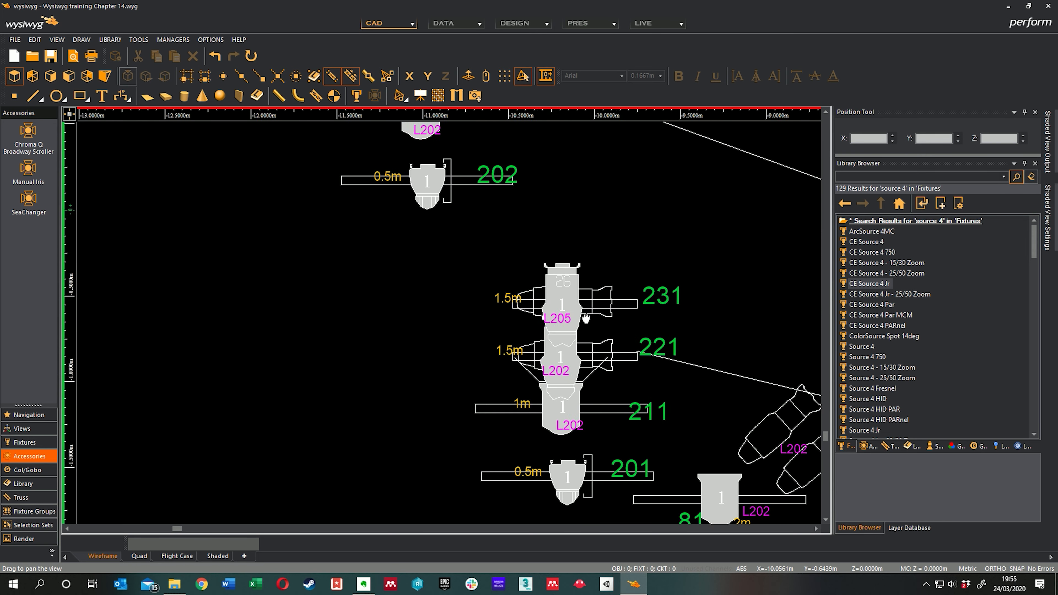
middle_drag(587, 319, 579, 261)
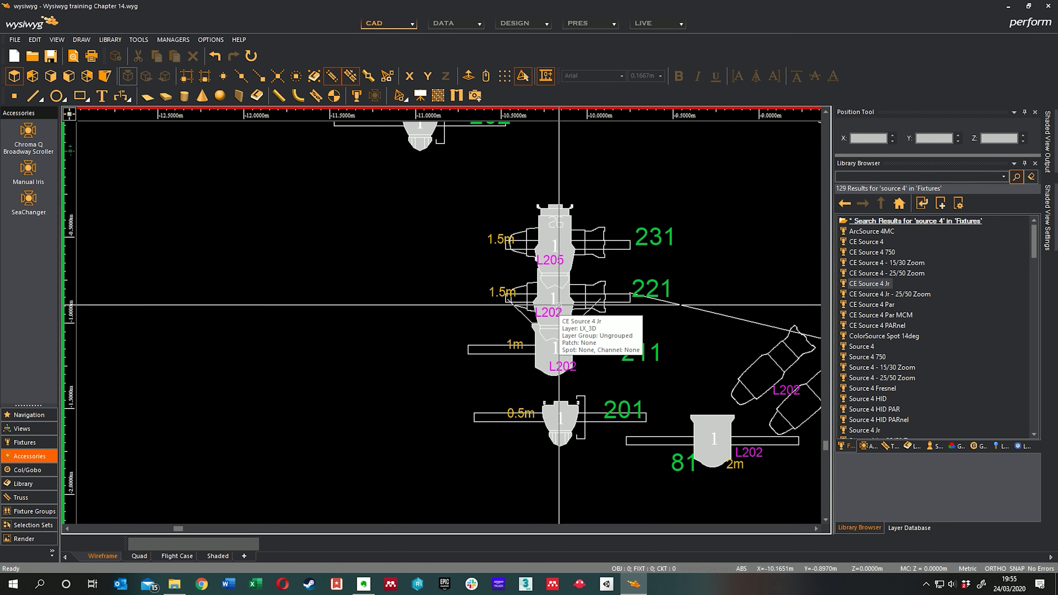
middle_drag(560, 317, 502, 296)
middle_drag(664, 353, 609, 340)
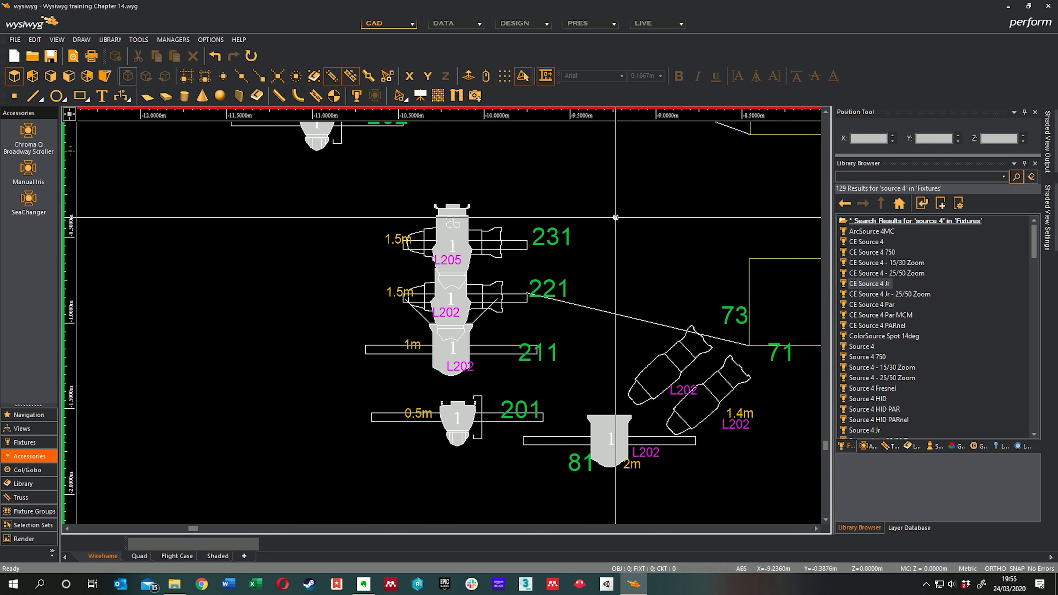
Step: Open the Quick Fixture Tool and look over its Accessories and General Details options
right_click(629, 225)
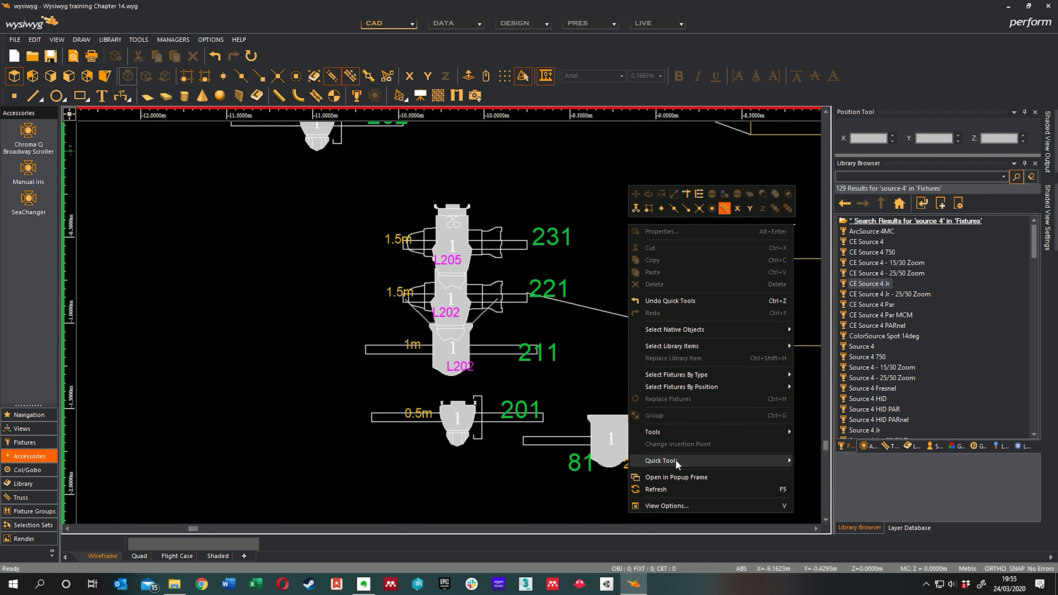
mouse_move(677, 462)
click(829, 461)
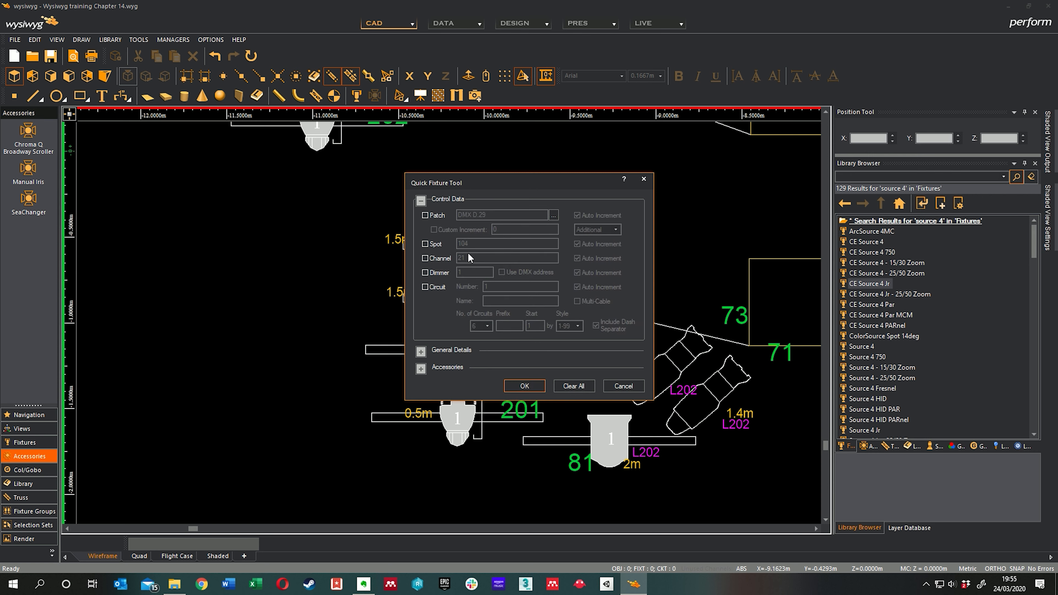
click(421, 368)
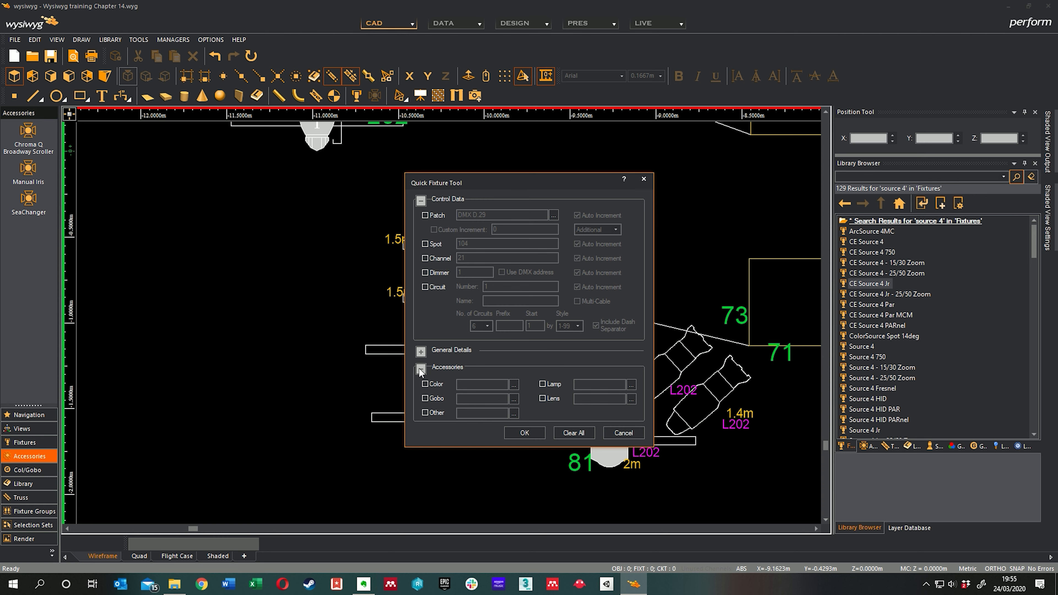
click(420, 368)
click(421, 368)
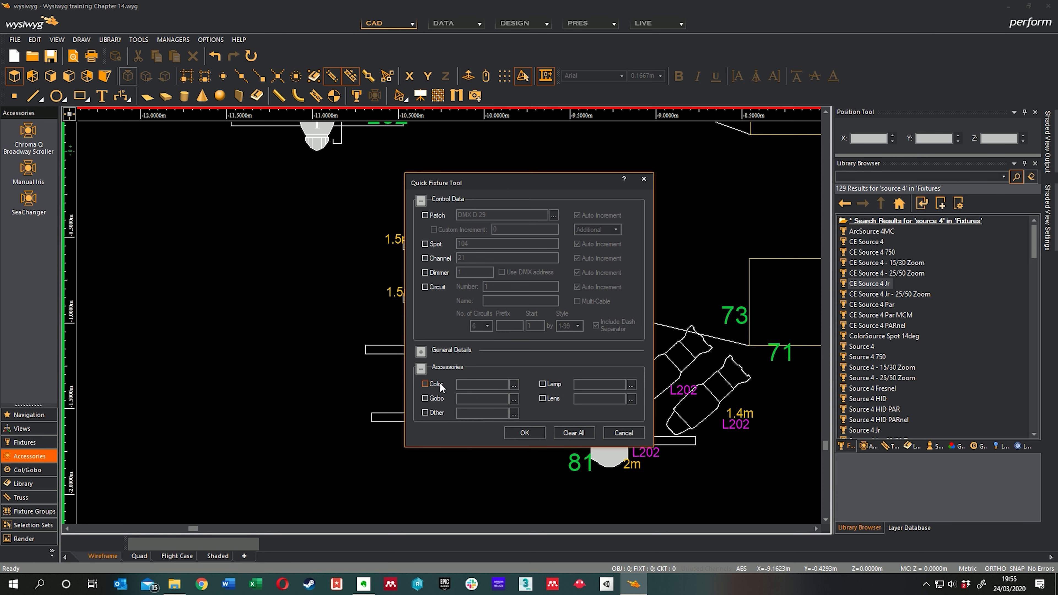
click(421, 369)
click(421, 352)
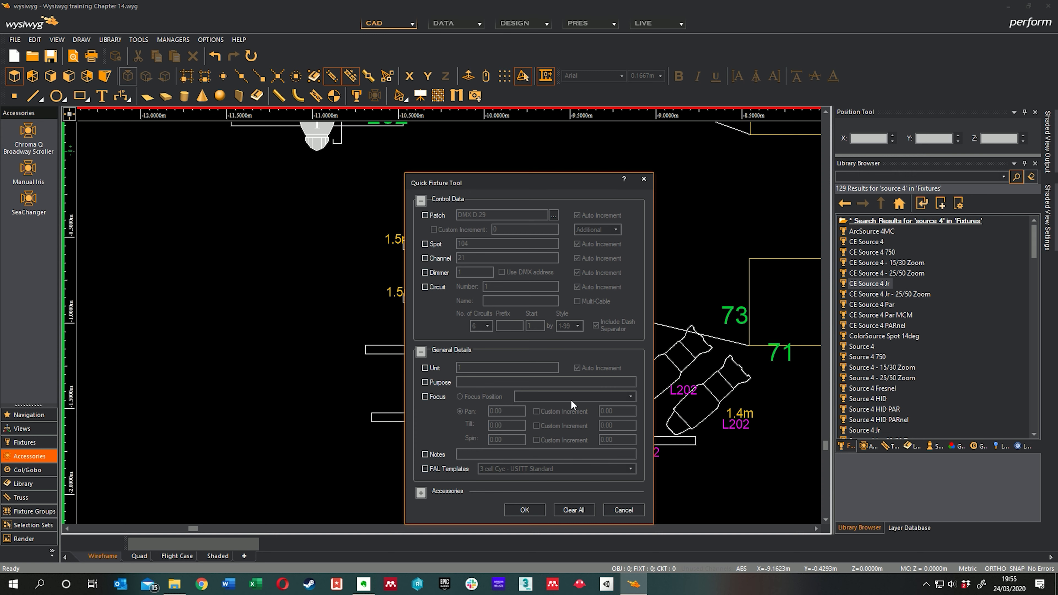
click(420, 353)
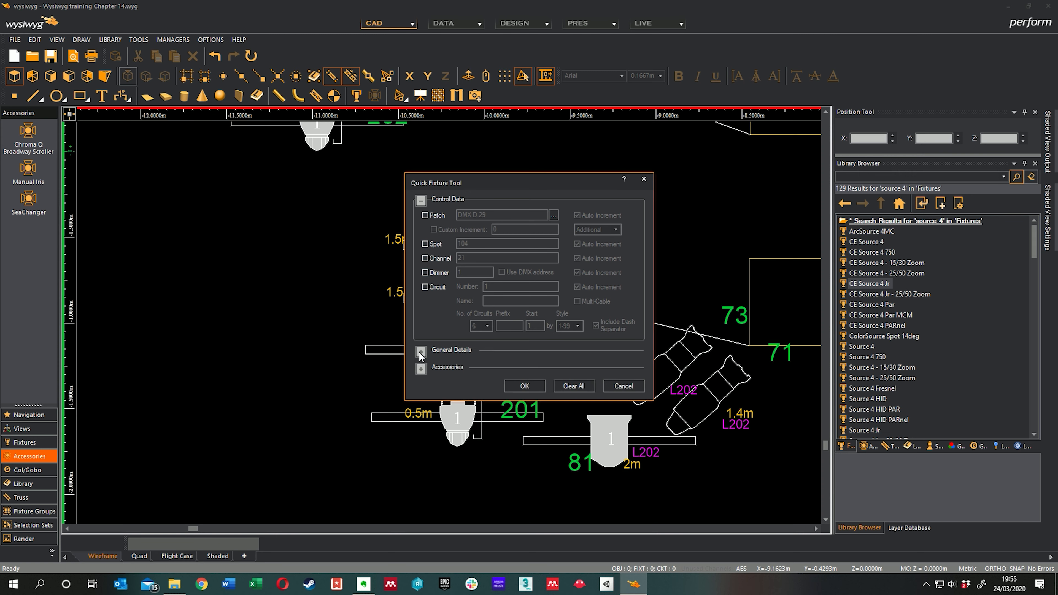
Step: Set Quick Tools to assign the L202 Half CTB gel as the fixture colour
click(421, 368)
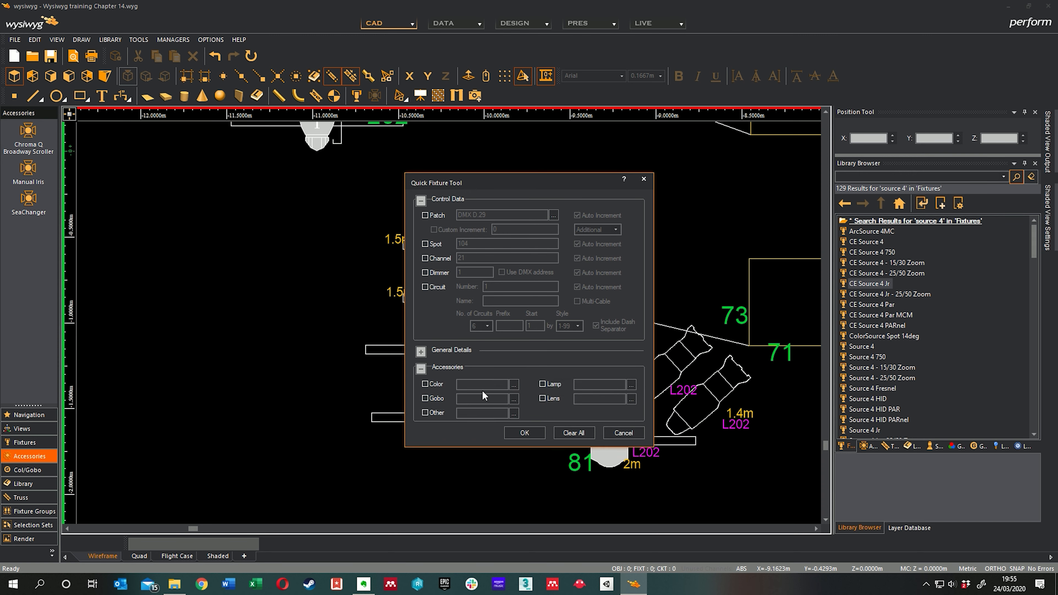
click(429, 384)
drag(503, 189, 761, 178)
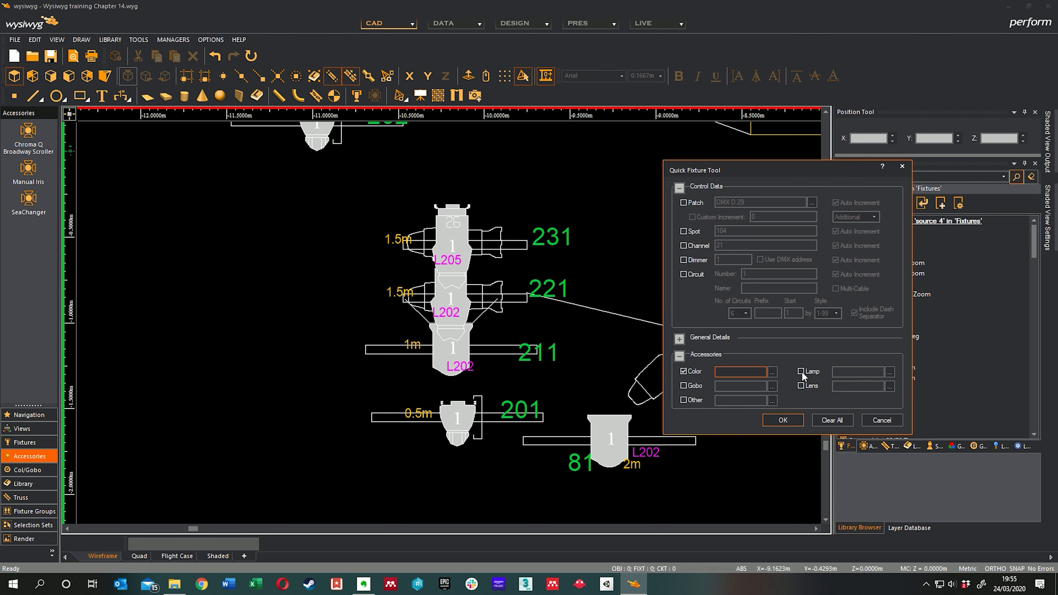
click(772, 371)
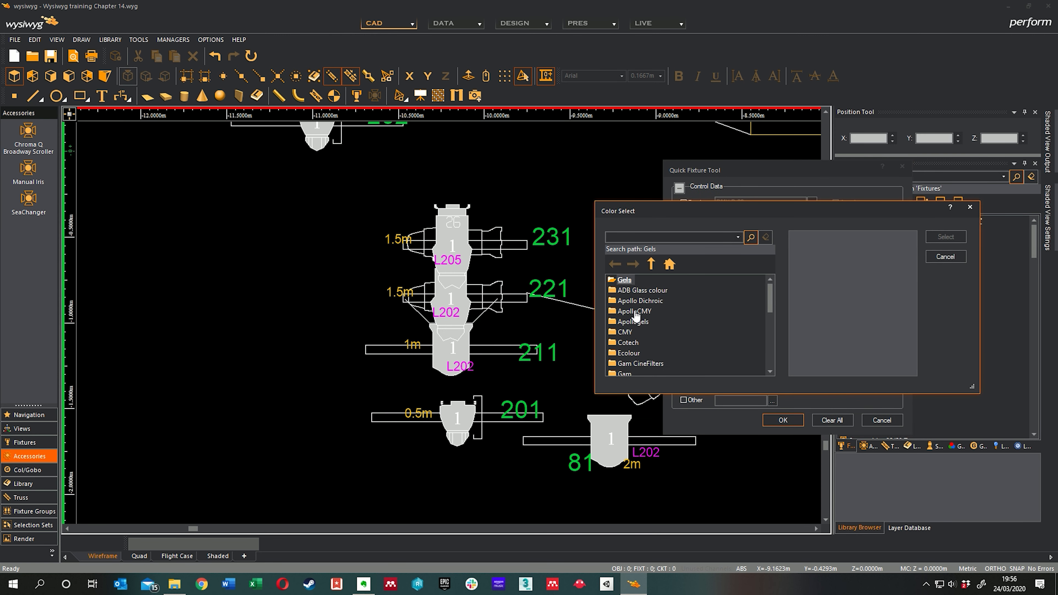
text(l202)
key(Return)
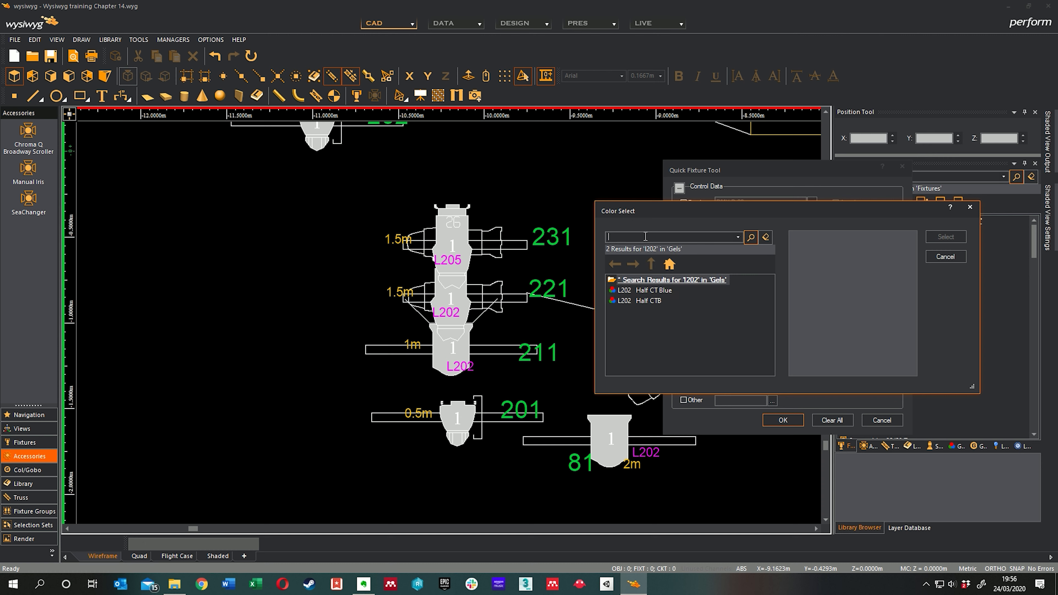
click(650, 301)
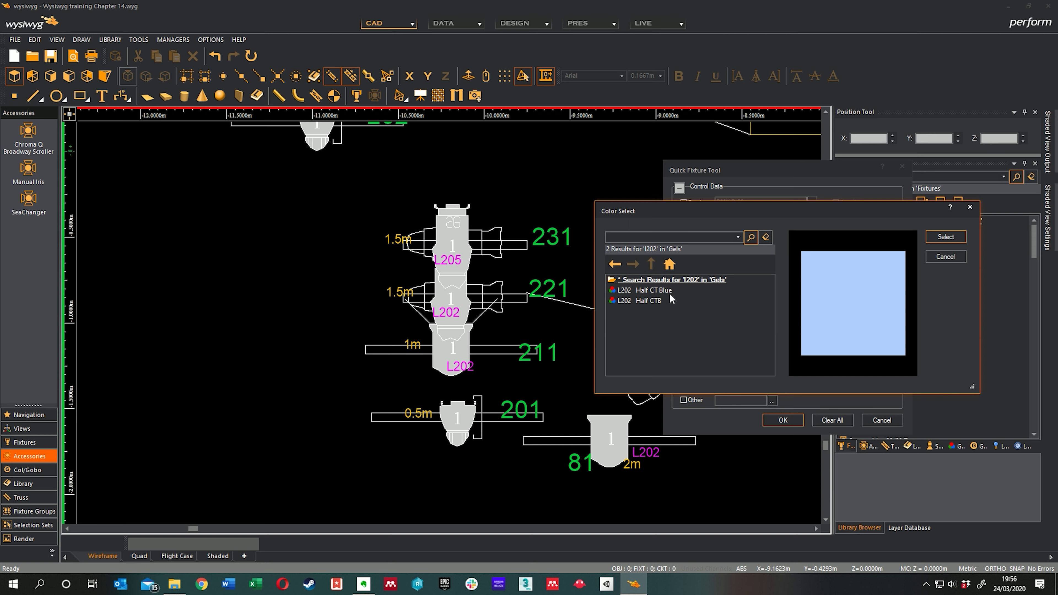
click(945, 237)
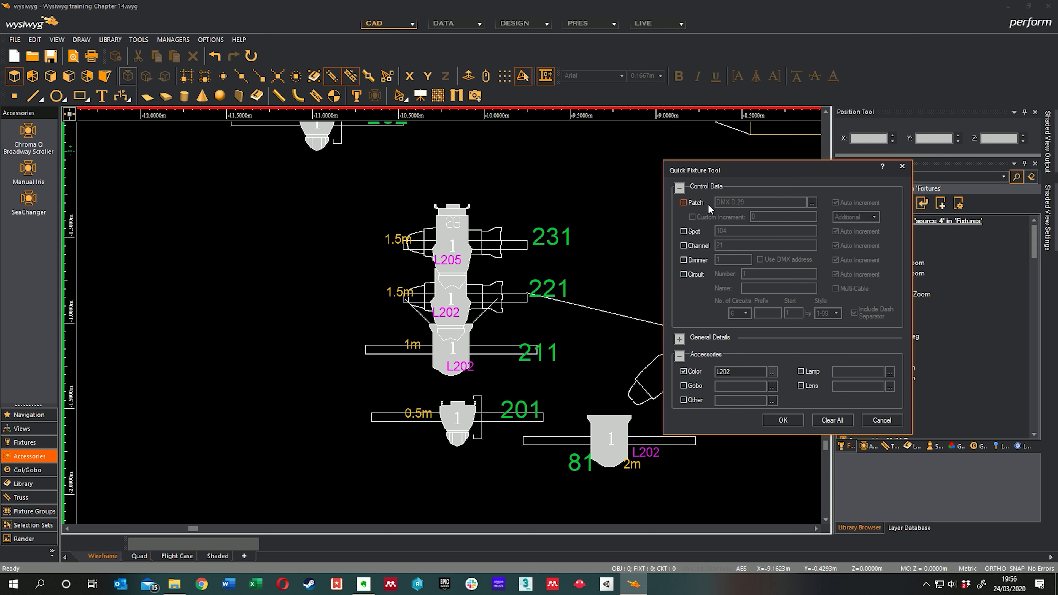
click(783, 421)
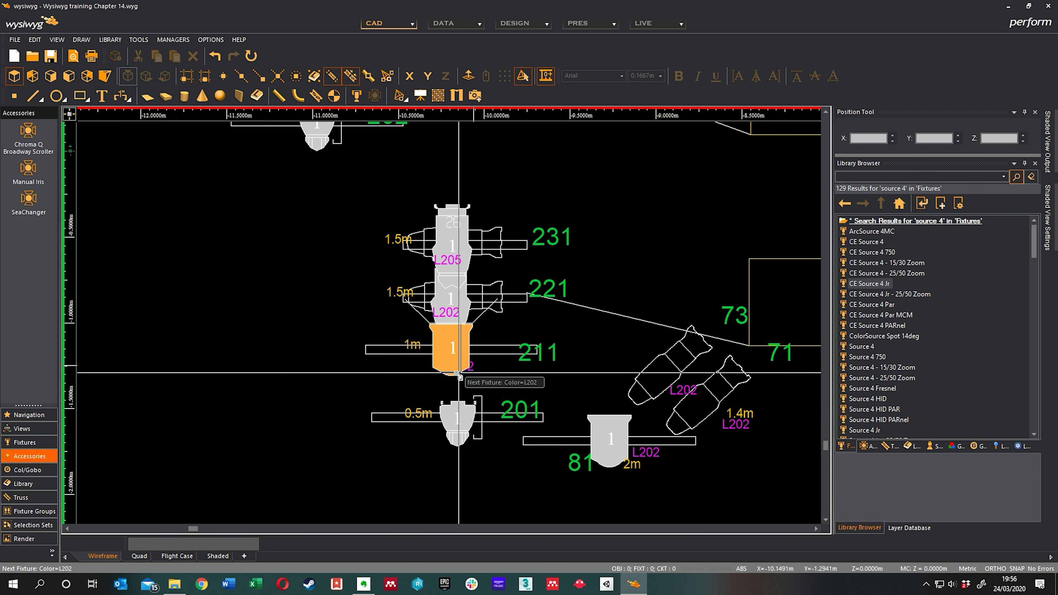
Step: Apply the L202 gel to fixtures 211, 221 and 81
click(447, 375)
click(471, 295)
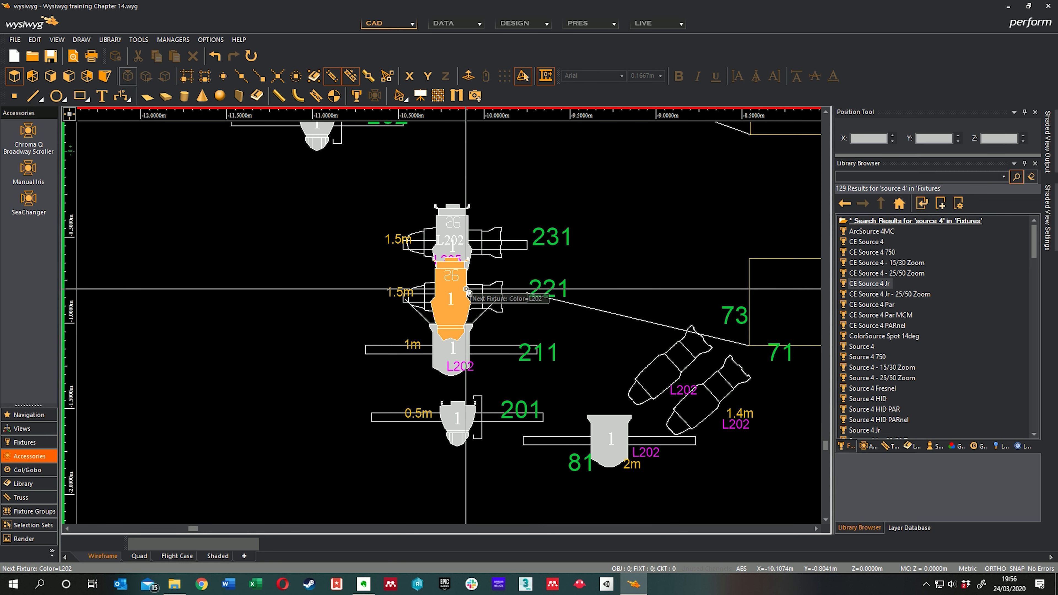
middle_drag(567, 310, 530, 269)
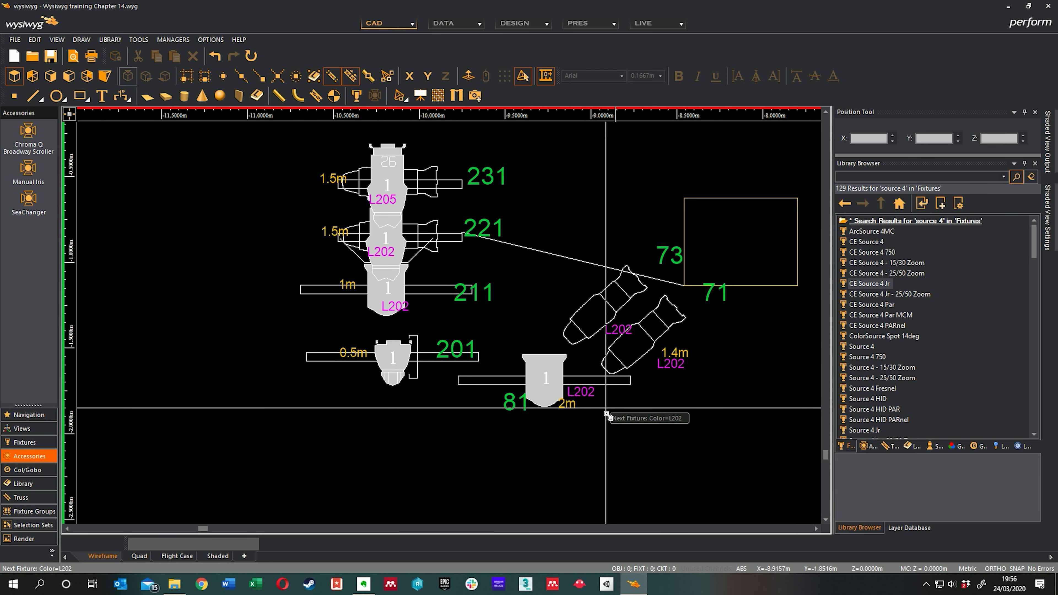
click(548, 405)
scroll(546, 395, down, 1)
Step: Apply the L202 gel to fixtures 212 and 222 on the second side boom
middle_drag(473, 243, 614, 350)
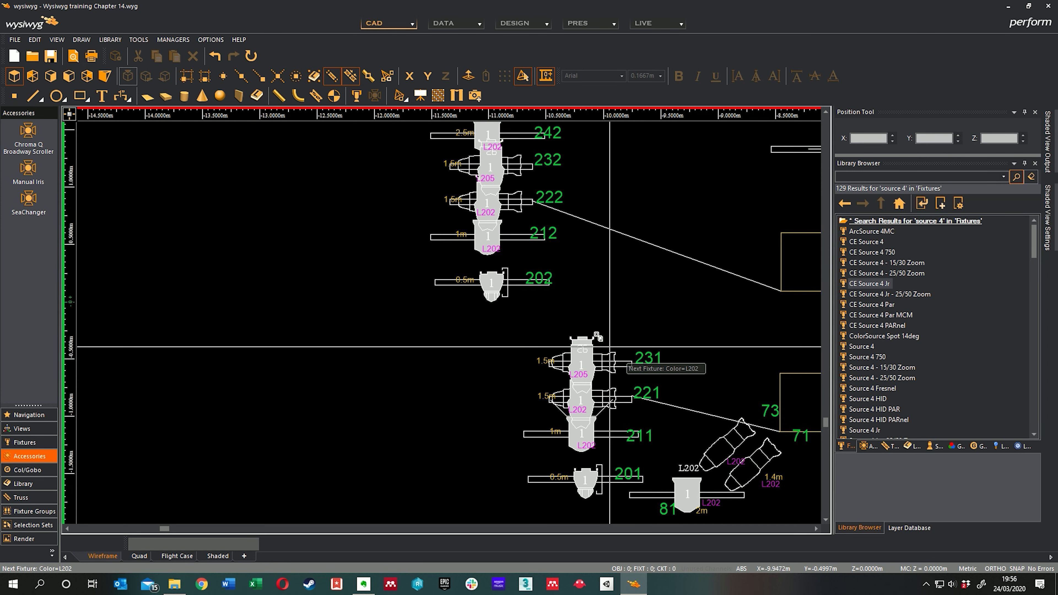
middle_drag(563, 274, 562, 362)
scroll(500, 339, up, 2)
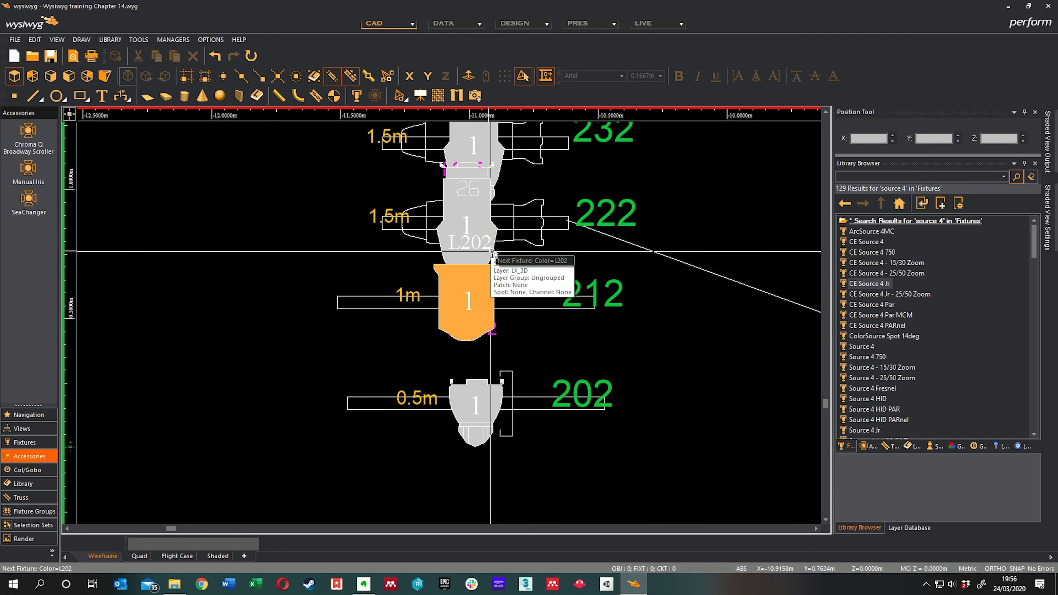
click(501, 251)
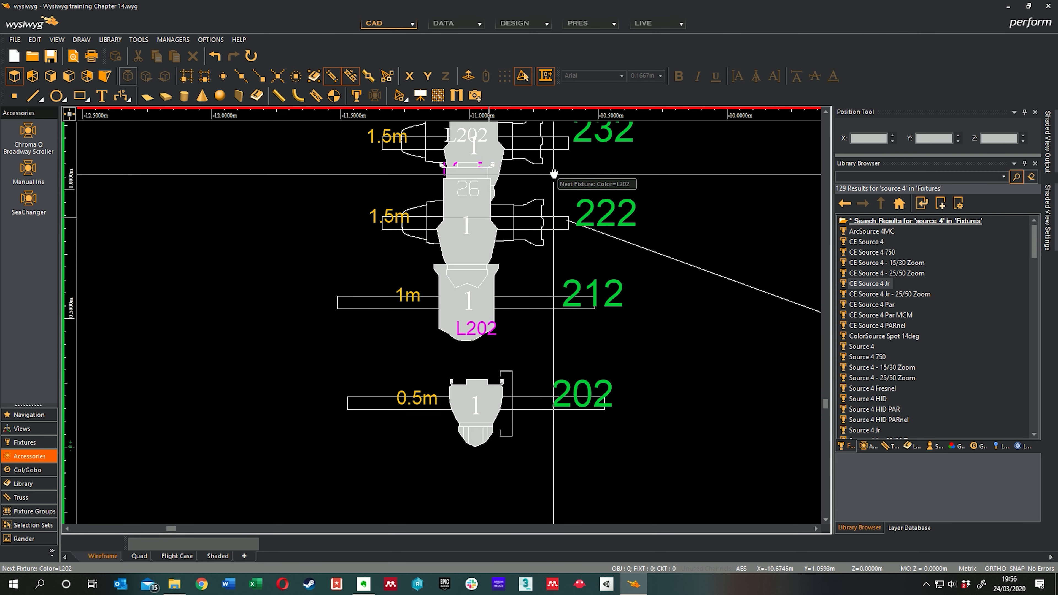
middle_drag(555, 173, 564, 346)
scroll(562, 321, down, 1)
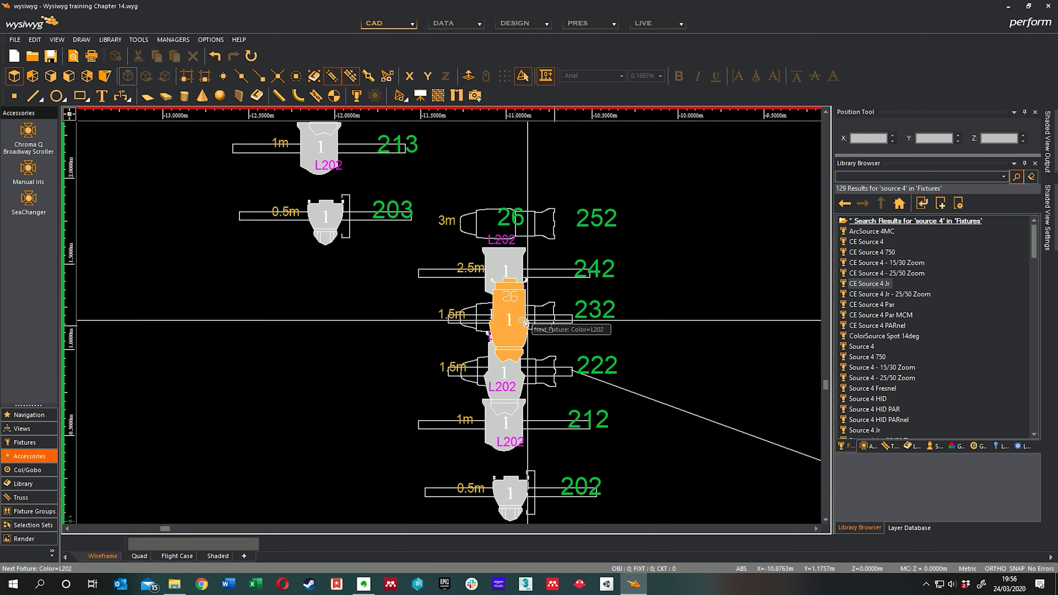
Step: Apply the L202 gel to the fixtures labelled L202 on the third and fourth side booms, including 213, 223 and 243
middle_drag(398, 288, 510, 396)
middle_drag(449, 292, 466, 325)
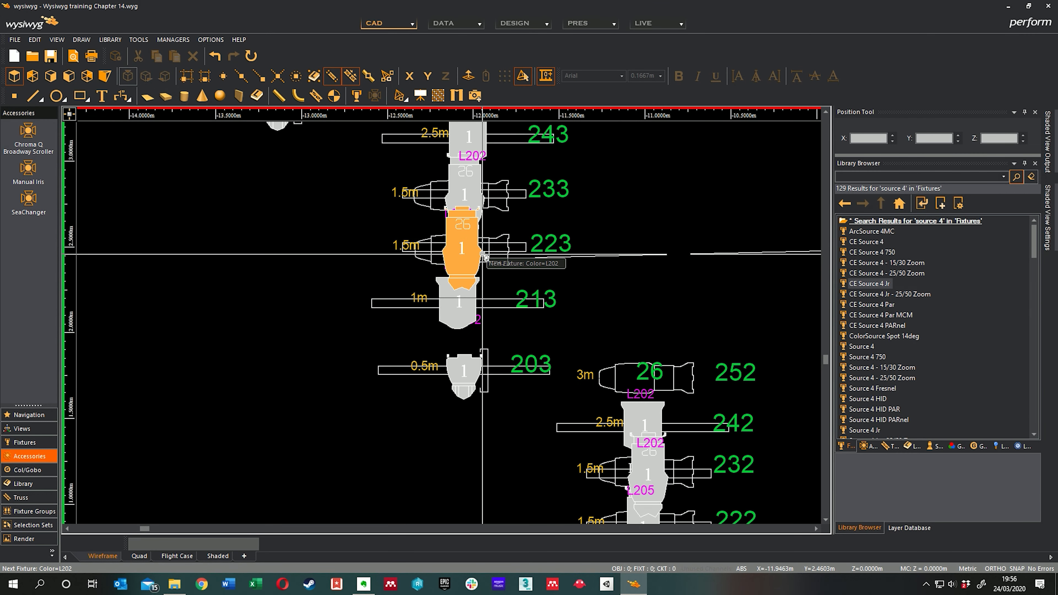
middle_drag(531, 190, 537, 275)
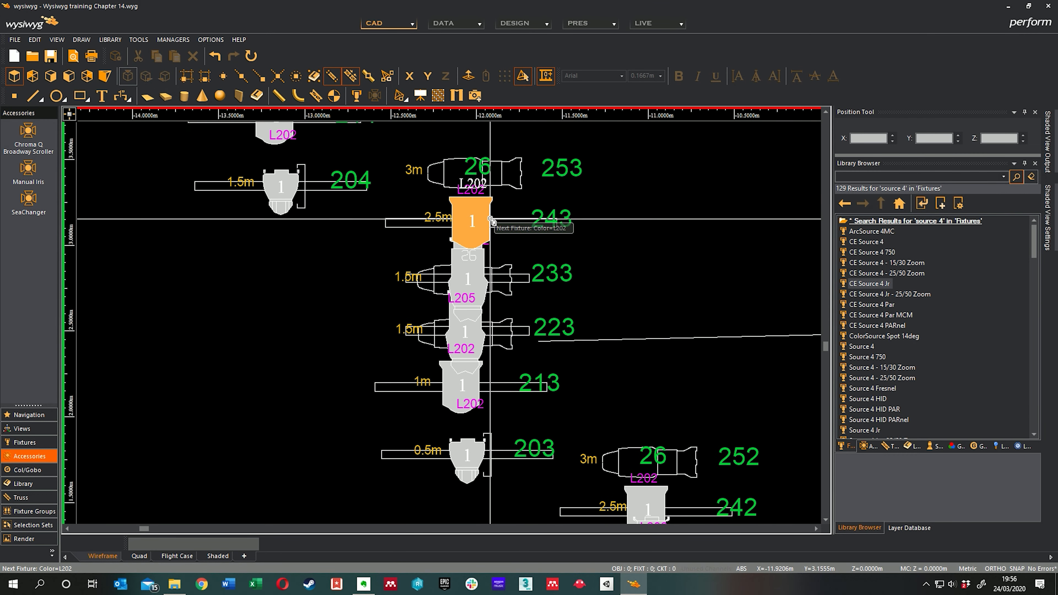
middle_drag(424, 204, 585, 339)
middle_drag(502, 219, 521, 283)
middle_drag(496, 243, 502, 266)
Step: Change the Quick Tools colour to the L205 Half CTO gel
scroll(502, 266, down, 3)
scroll(600, 288, up, 1)
right_click(596, 247)
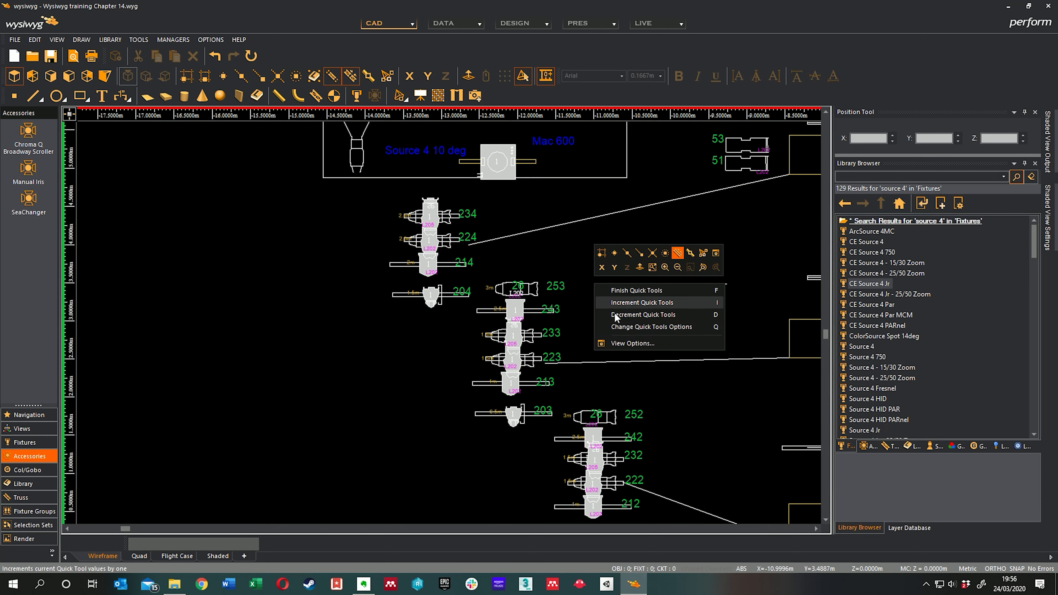
click(626, 328)
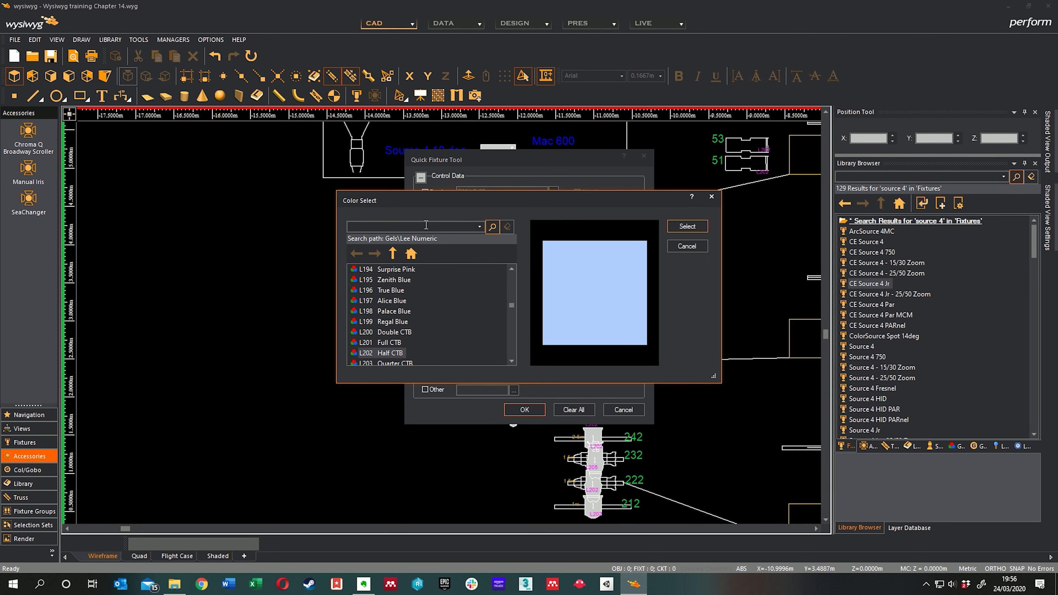
click(426, 225)
text(l205)
key(Return)
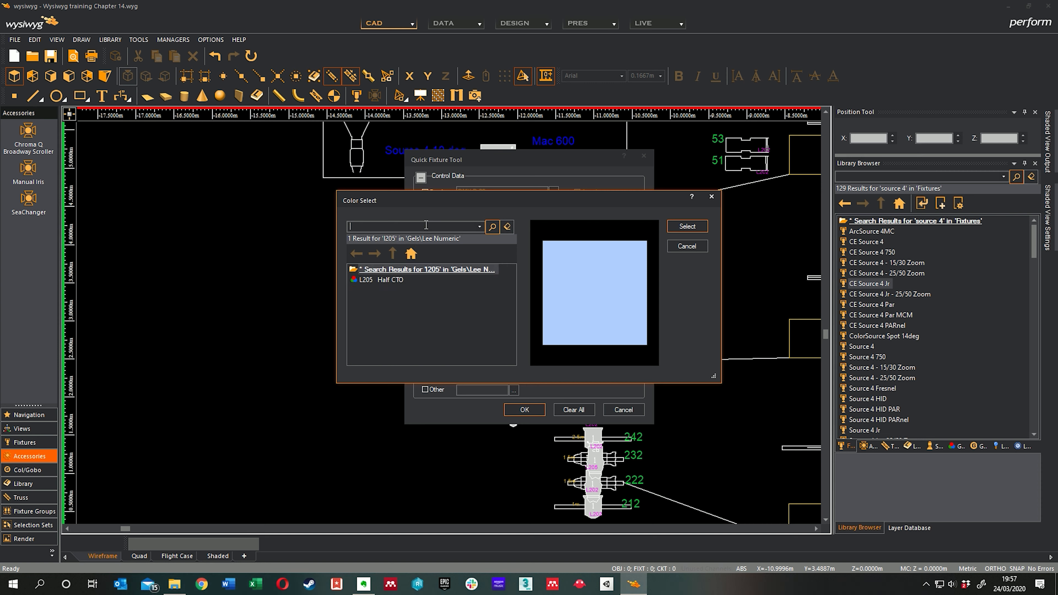
click(395, 280)
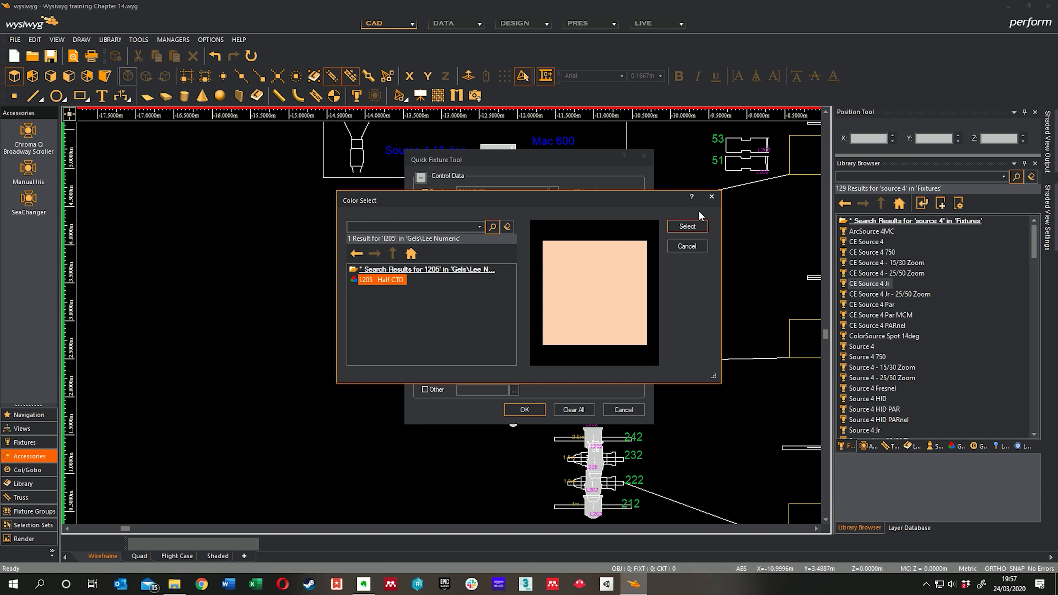
click(687, 227)
click(524, 409)
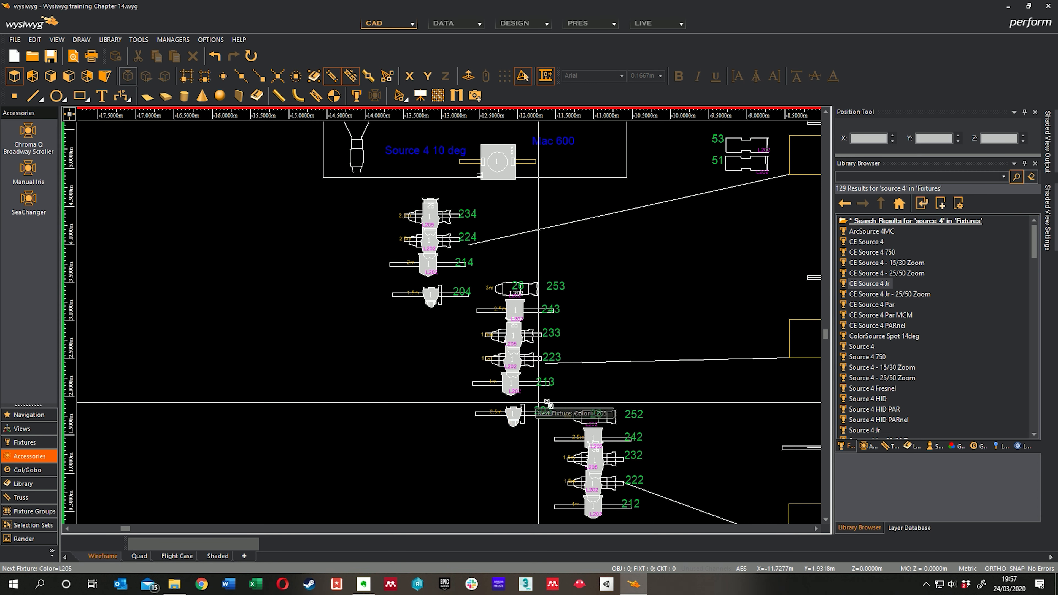
Step: Apply the L205 gel to fixtures 231 and 232 on the first two side booms
scroll(625, 329, up, 3)
scroll(604, 339, up, 2)
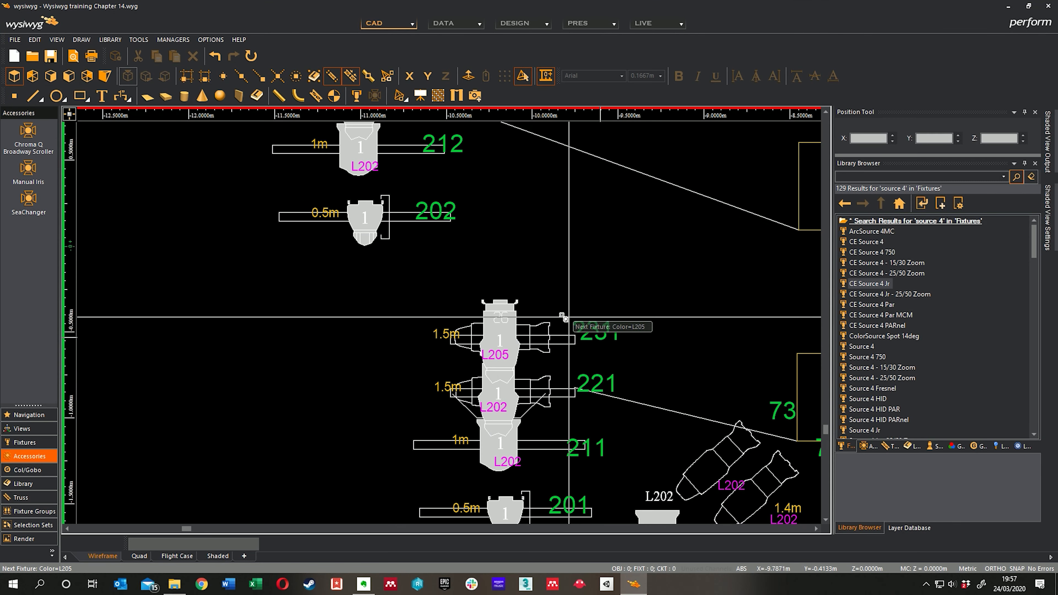
click(500, 314)
middle_drag(490, 193, 607, 342)
middle_drag(525, 204, 592, 327)
click(567, 253)
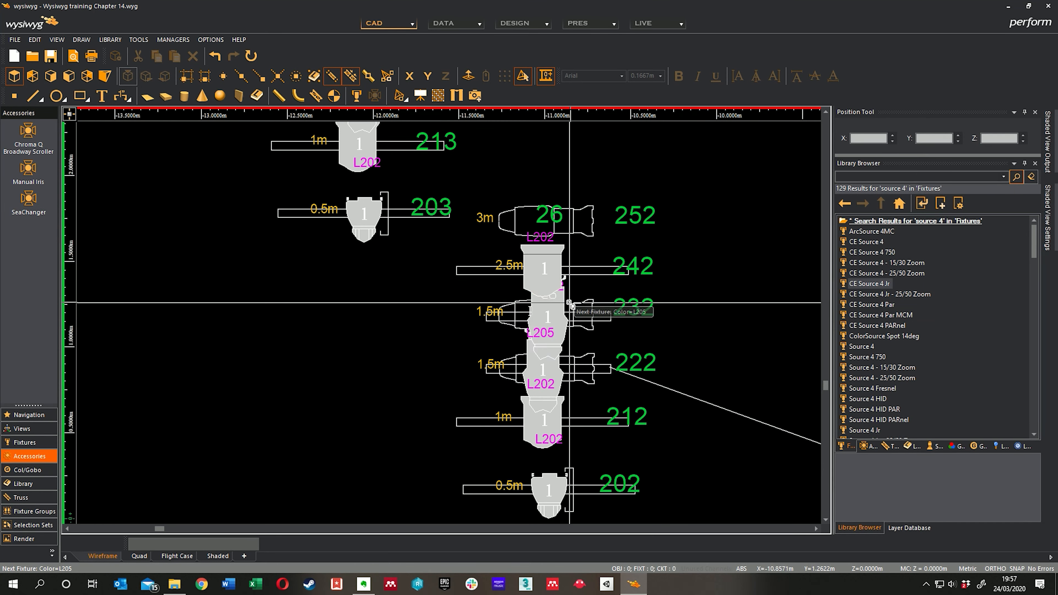
Step: Apply the L205 gel to fixtures 233 and 234 on the third and fourth side booms
middle_drag(492, 143, 616, 343)
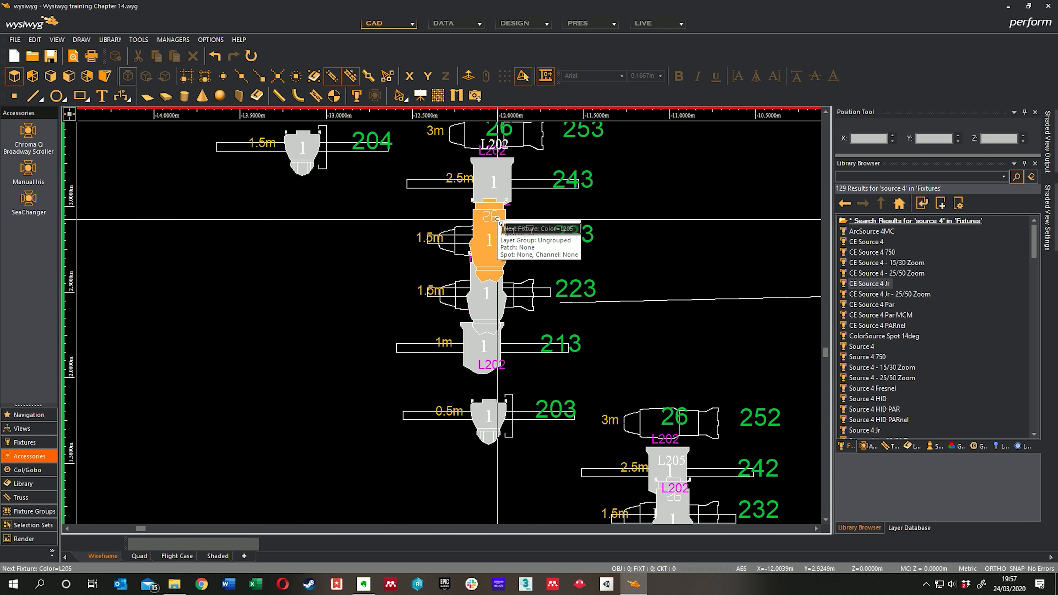
middle_drag(571, 224, 687, 422)
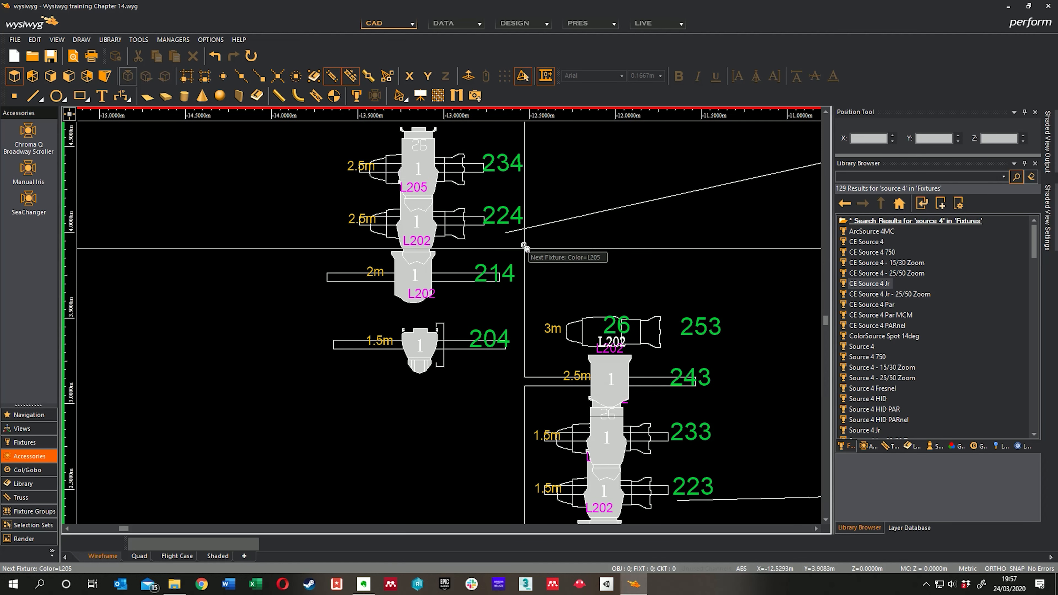
middle_drag(524, 248, 548, 290)
click(456, 188)
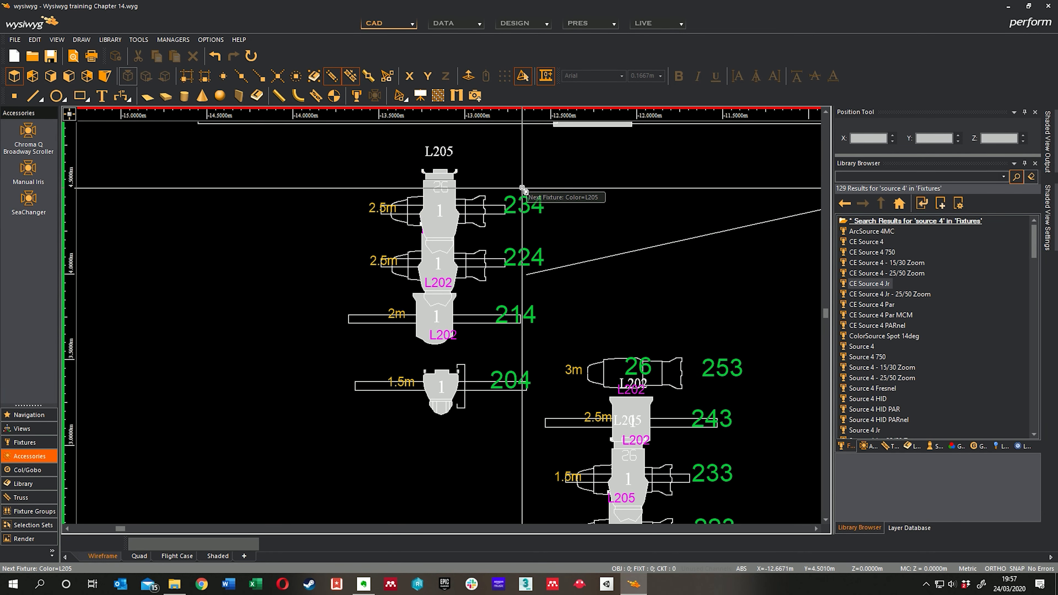
Step: Review the side booms and overhead bars, including fixtures 61 and 62
scroll(485, 191, down, 3)
scroll(494, 187, down, 2)
middle_drag(641, 315, 565, 298)
scroll(431, 366, up, 4)
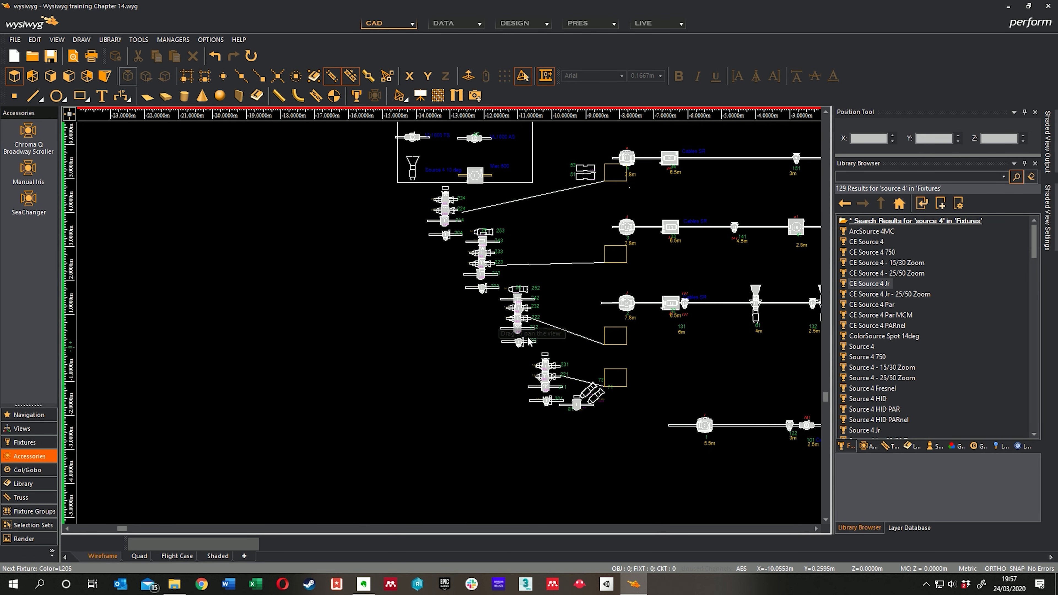
middle_drag(621, 422, 422, 280)
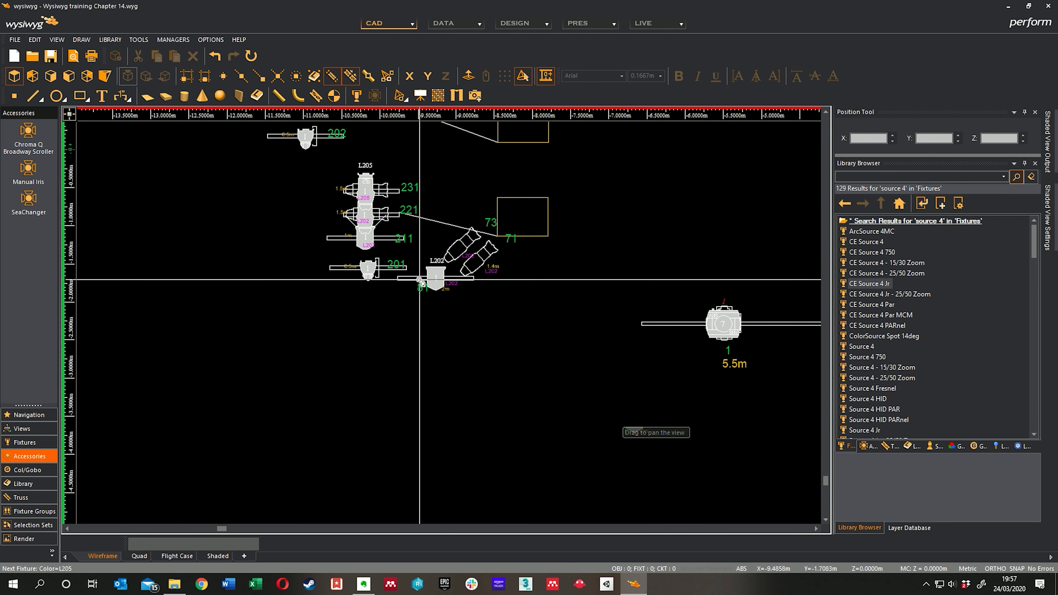
scroll(425, 286, down, 4)
middle_drag(628, 327, 522, 397)
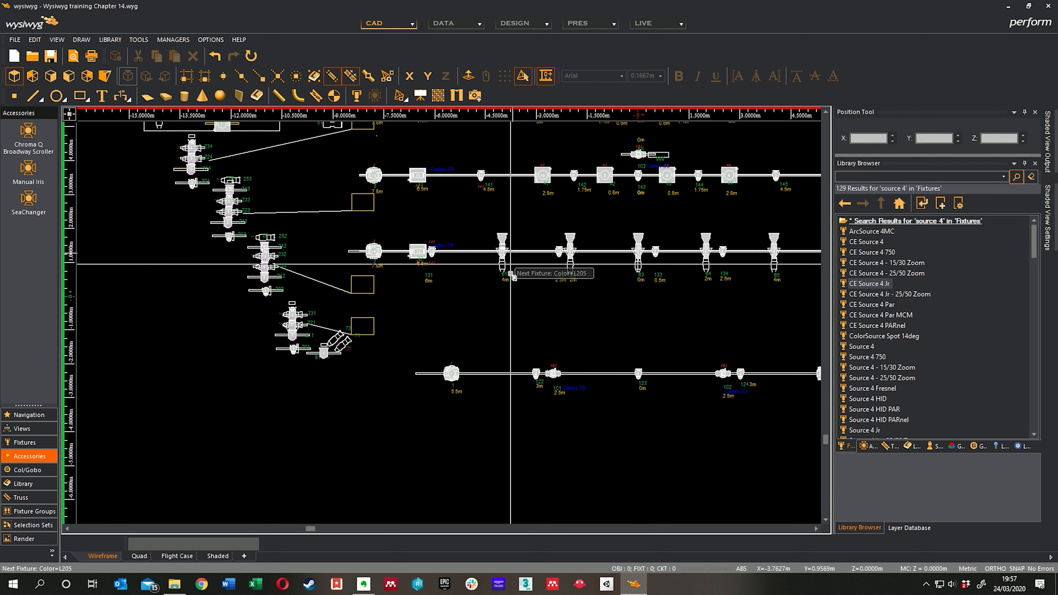
scroll(513, 246, up, 7)
middle_drag(604, 245, 420, 246)
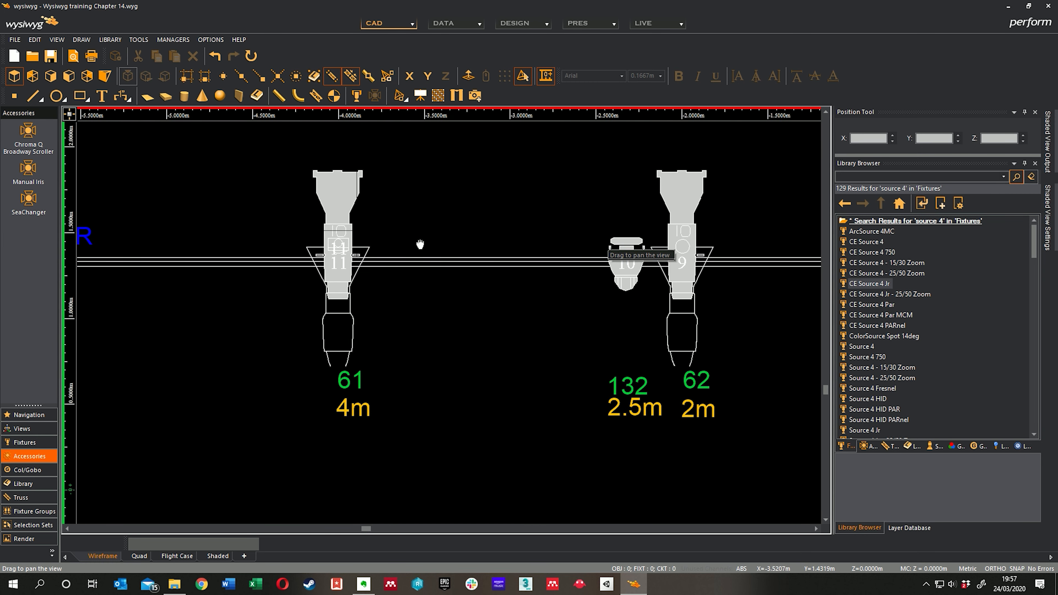
middle_drag(418, 283, 475, 267)
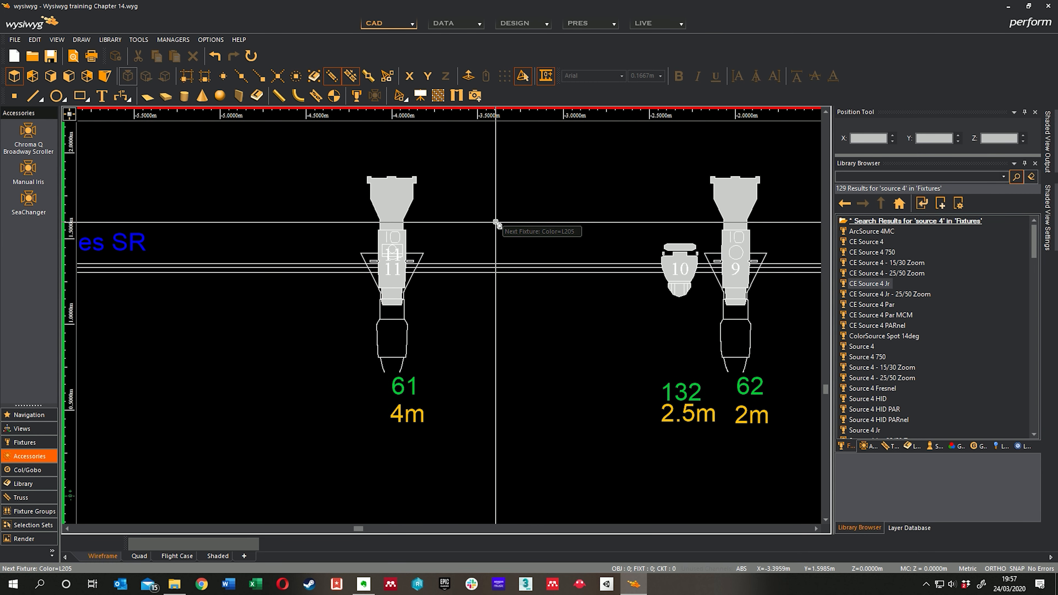
Step: Search the accessories for iris and set Manual Iris as the Other accessory in the Quick Tools options
right_click(507, 229)
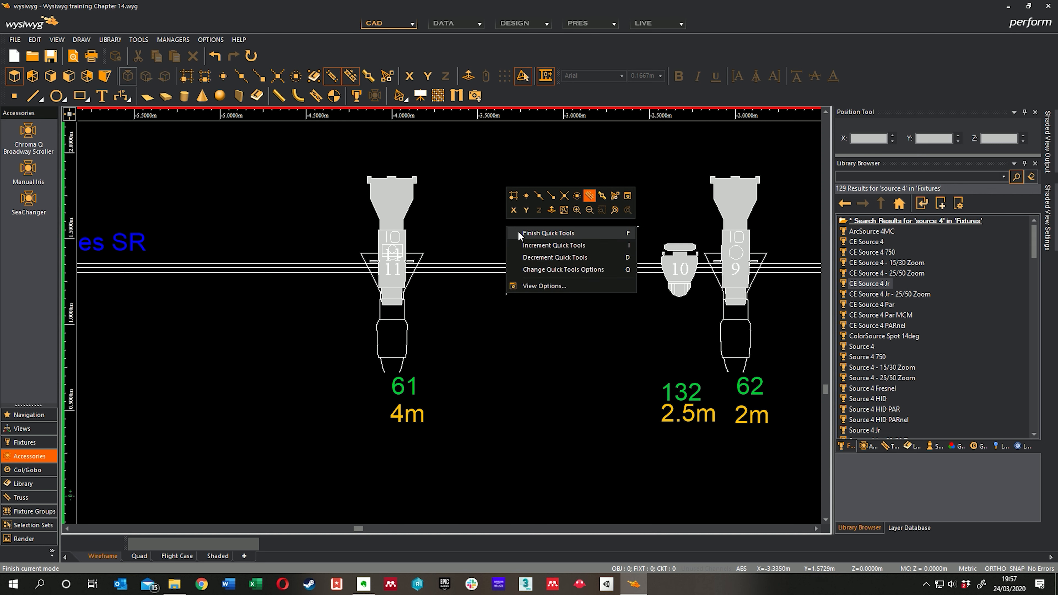
click(529, 269)
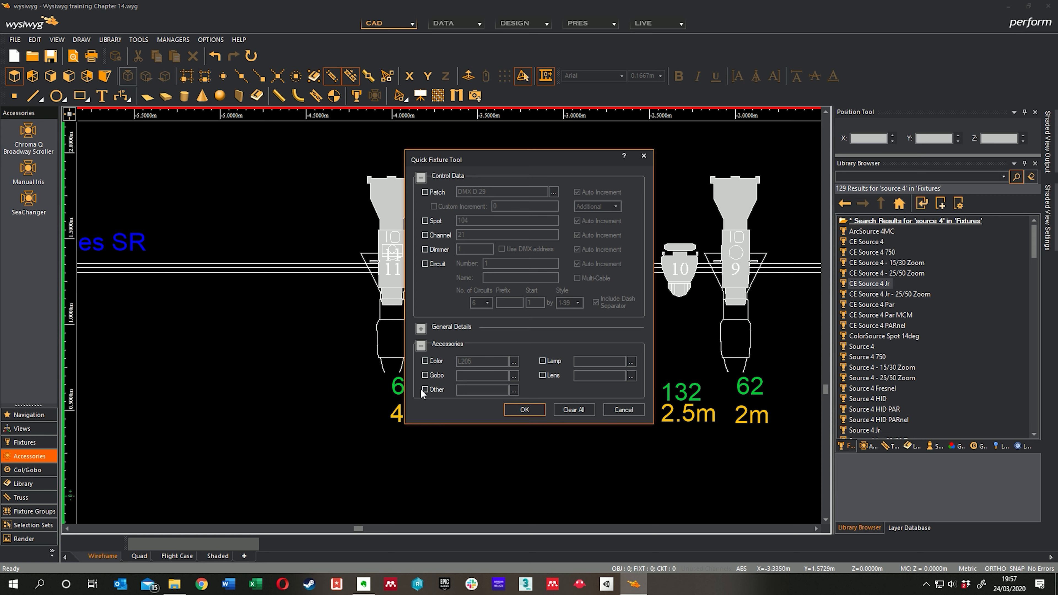
click(513, 391)
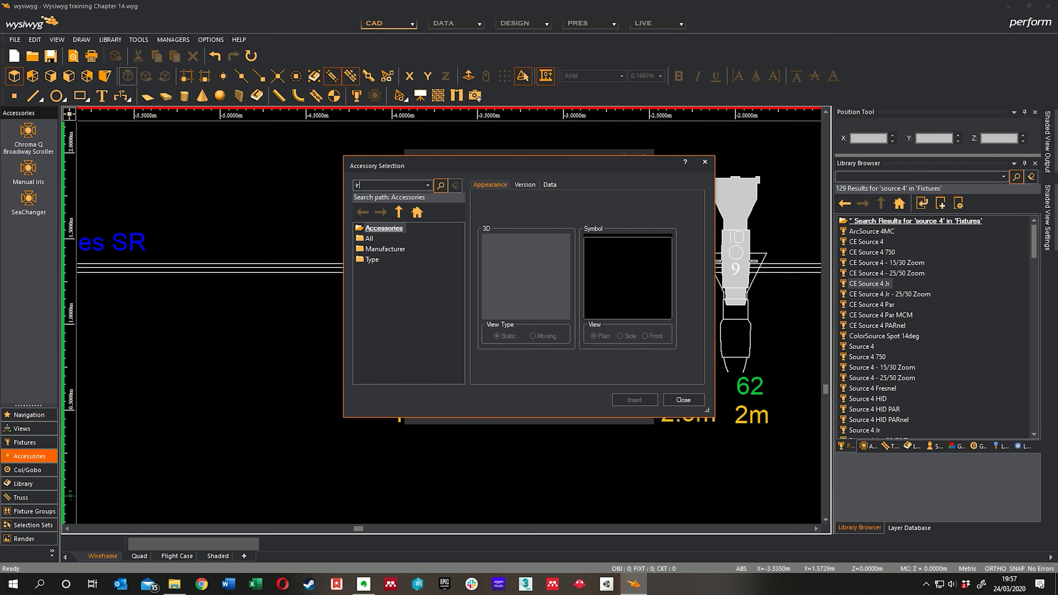
key(Return)
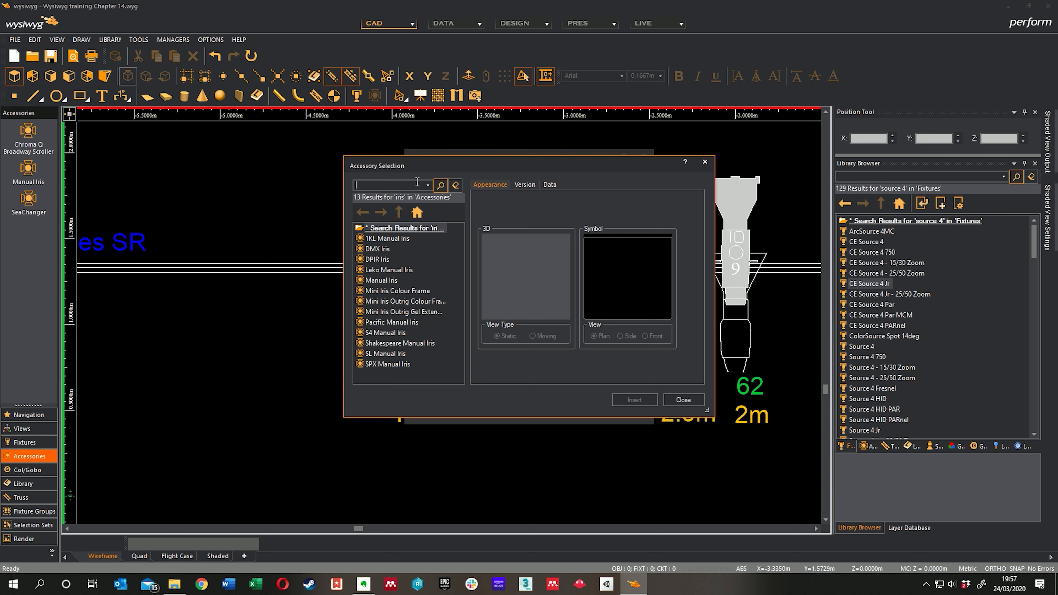
click(399, 238)
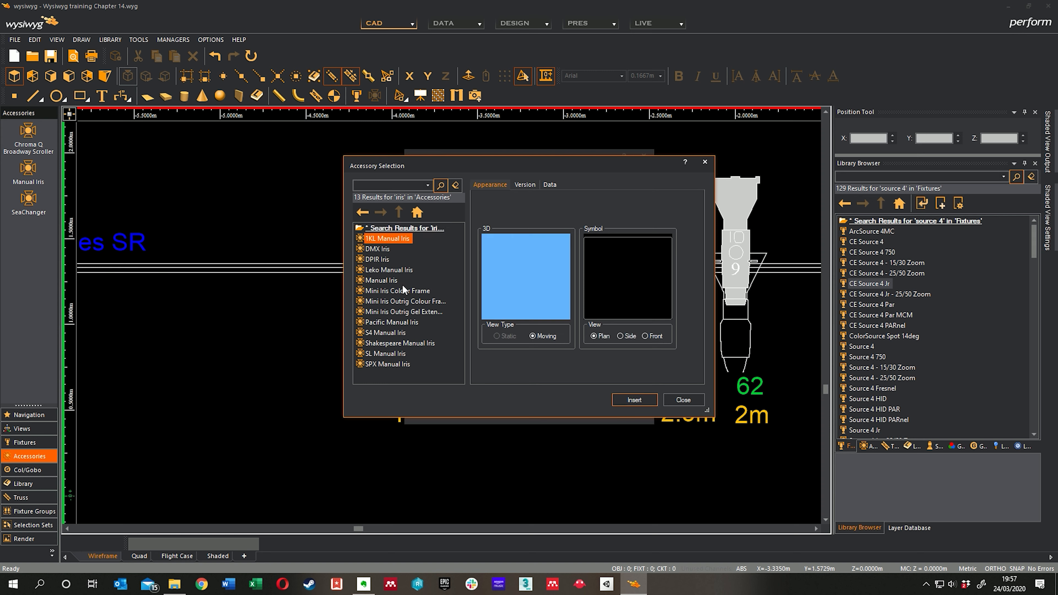
click(395, 280)
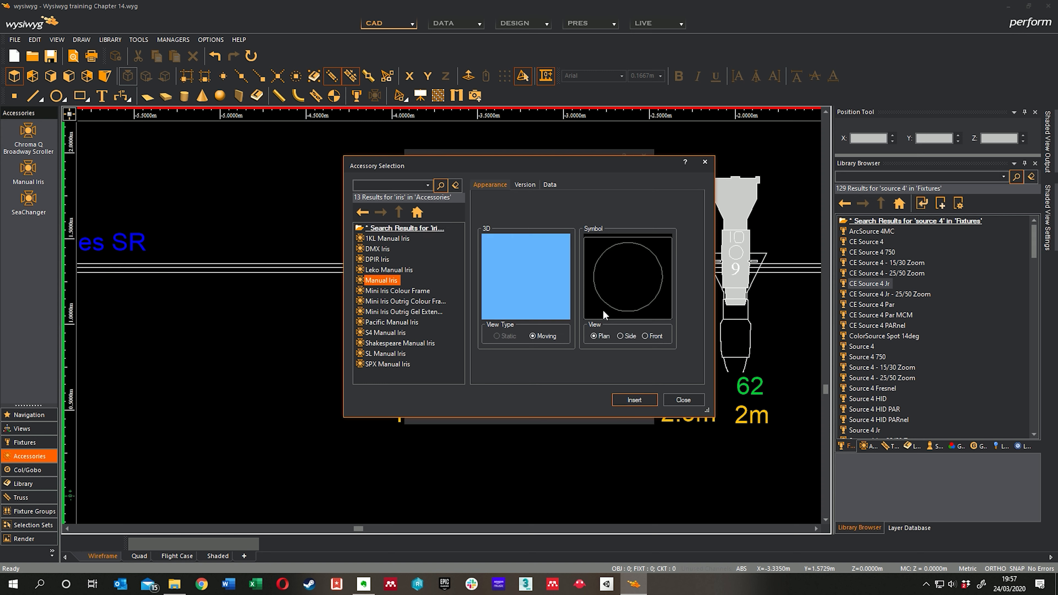
click(633, 398)
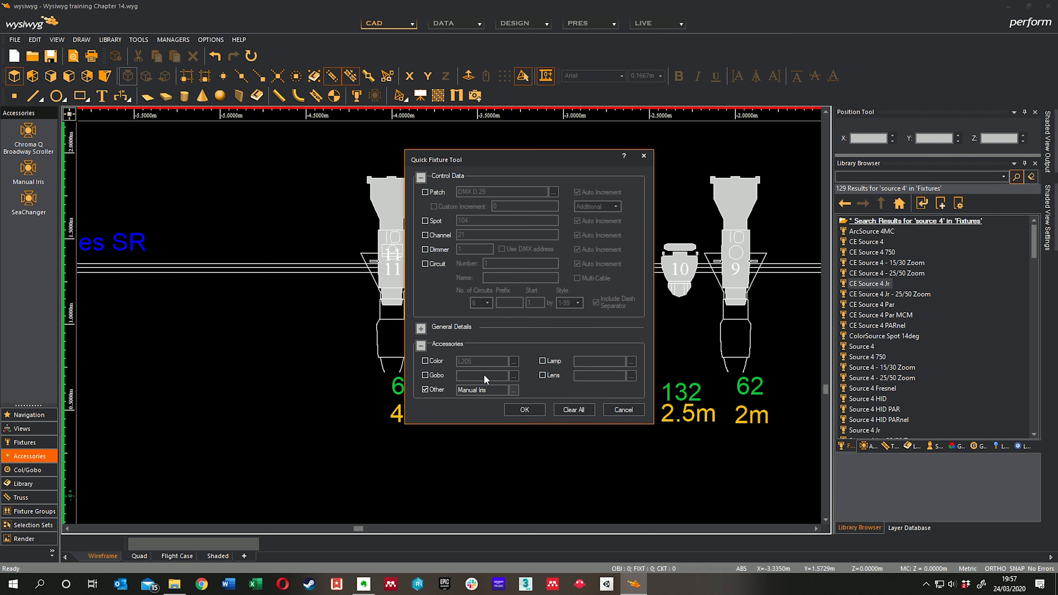
click(515, 412)
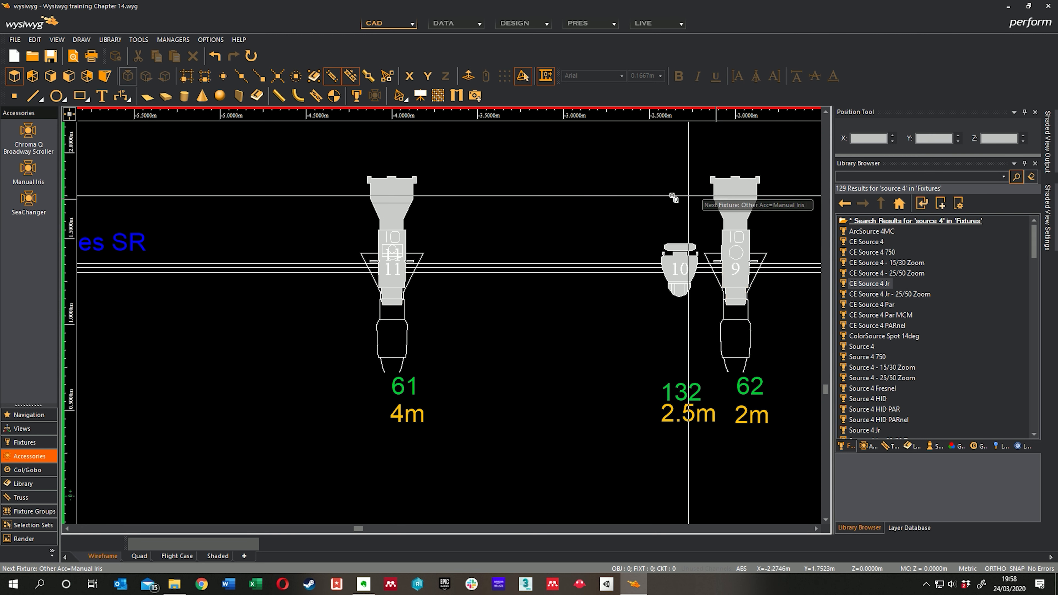
Step: Finish the Quick Tools session and bring the overhead bars and side booms into view
middle_drag(593, 216, 618, 231)
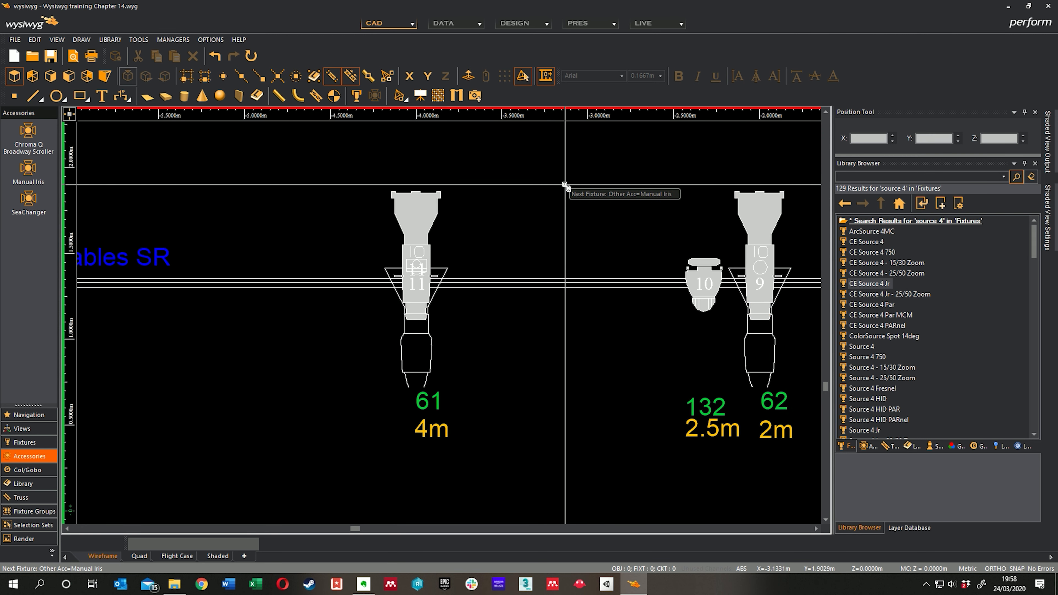
right_click(541, 162)
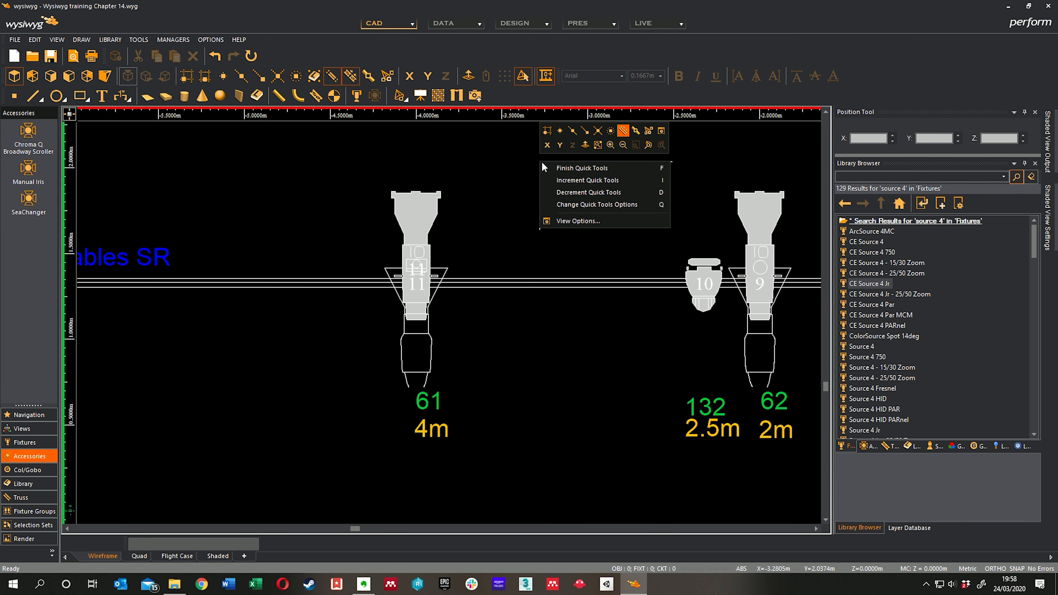
click(556, 169)
middle_drag(596, 215, 507, 215)
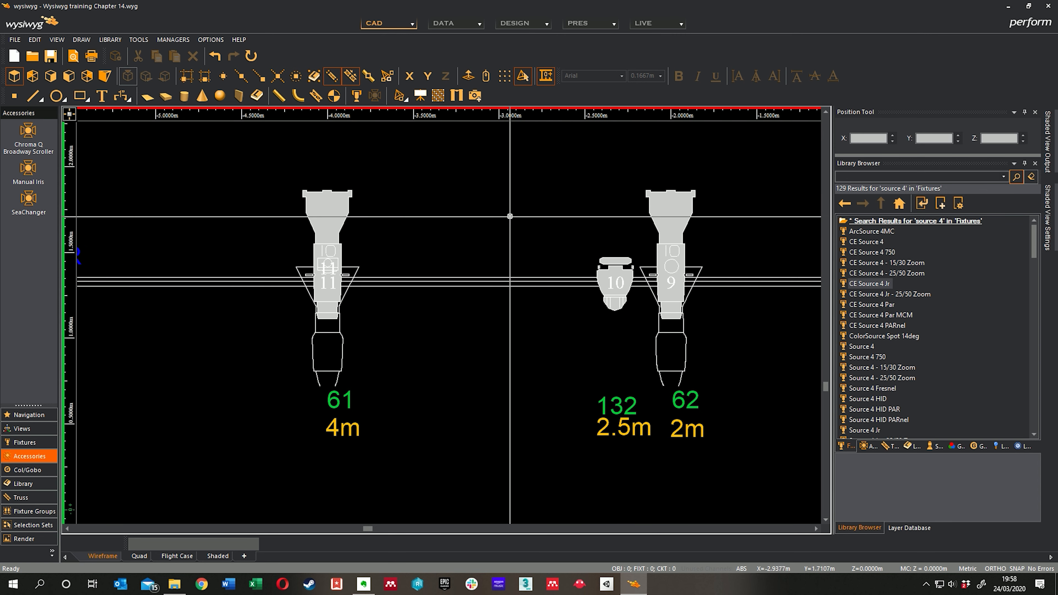
scroll(498, 208, down, 3)
middle_drag(583, 194, 516, 295)
scroll(495, 204, down, 1)
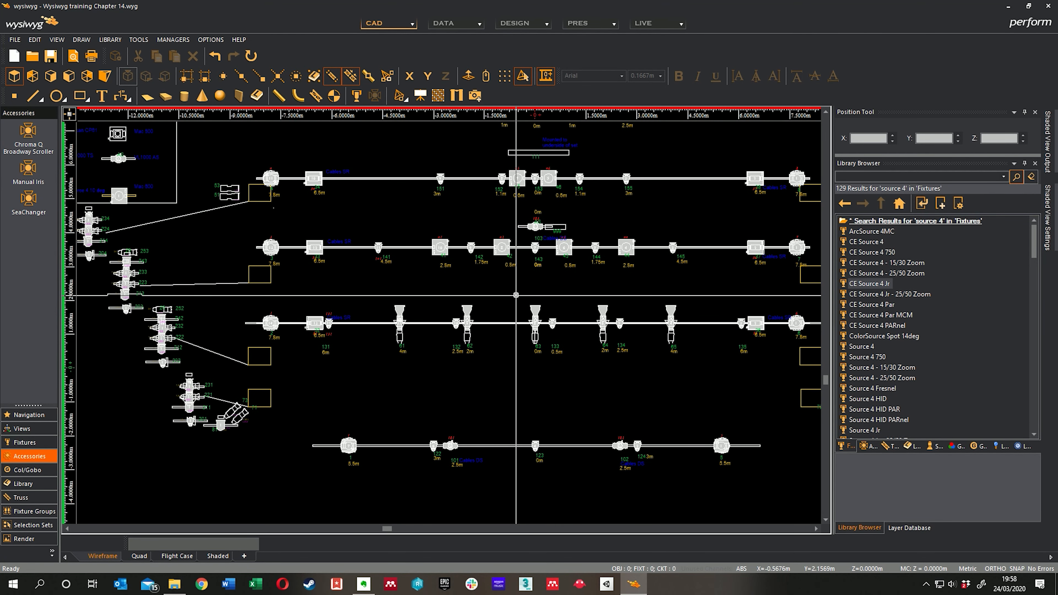